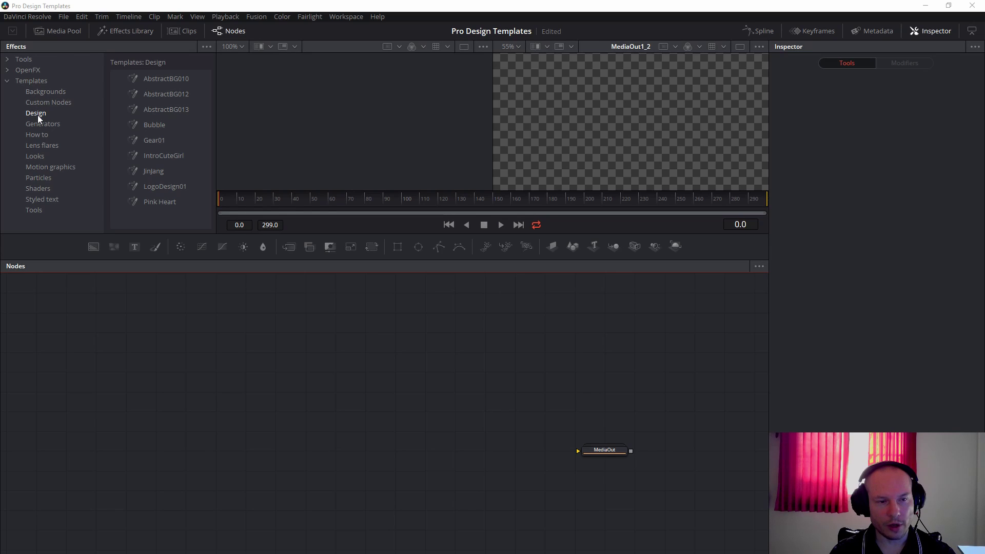
Add the Bubble template to the node graph and expand its group into separate nodes
drag(153, 125, 601, 451)
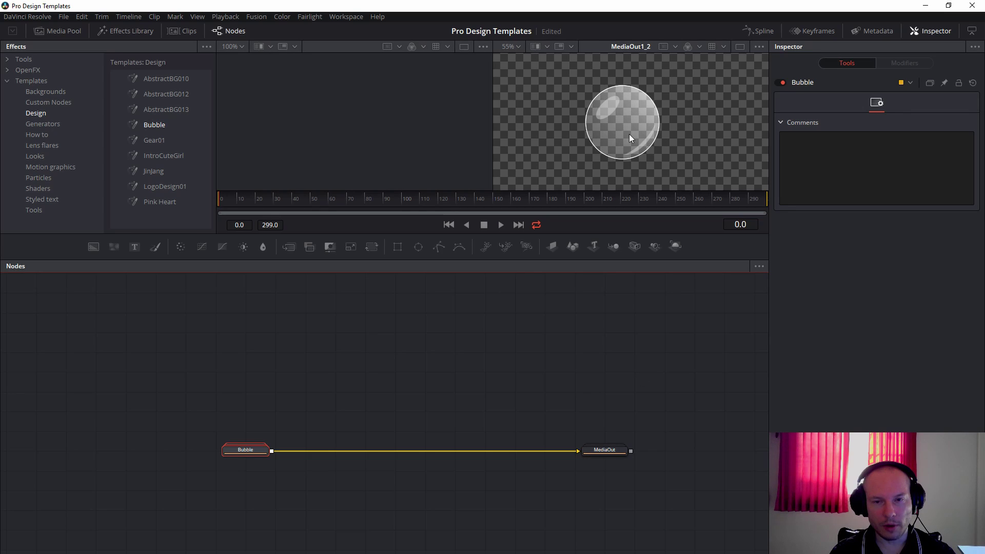
right_click(245, 448)
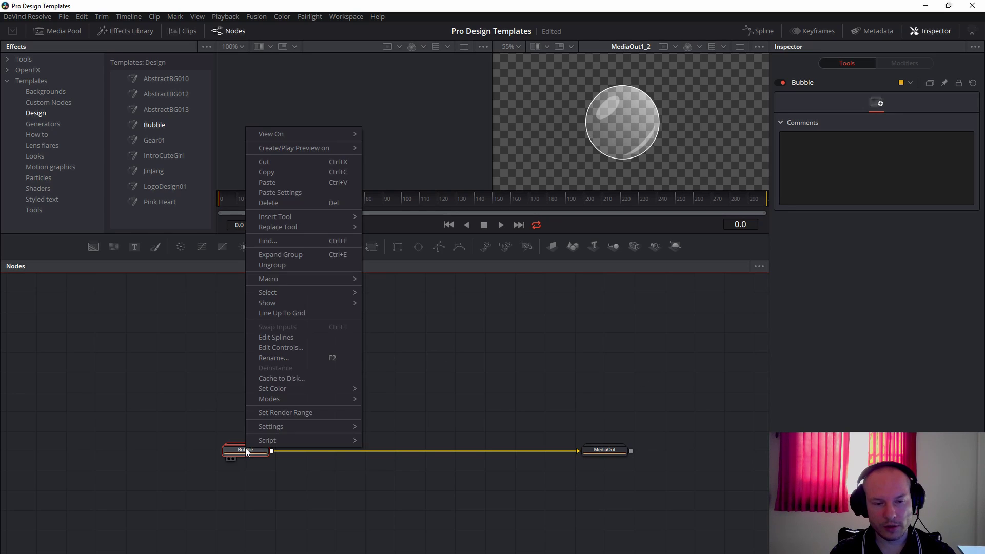
click(287, 255)
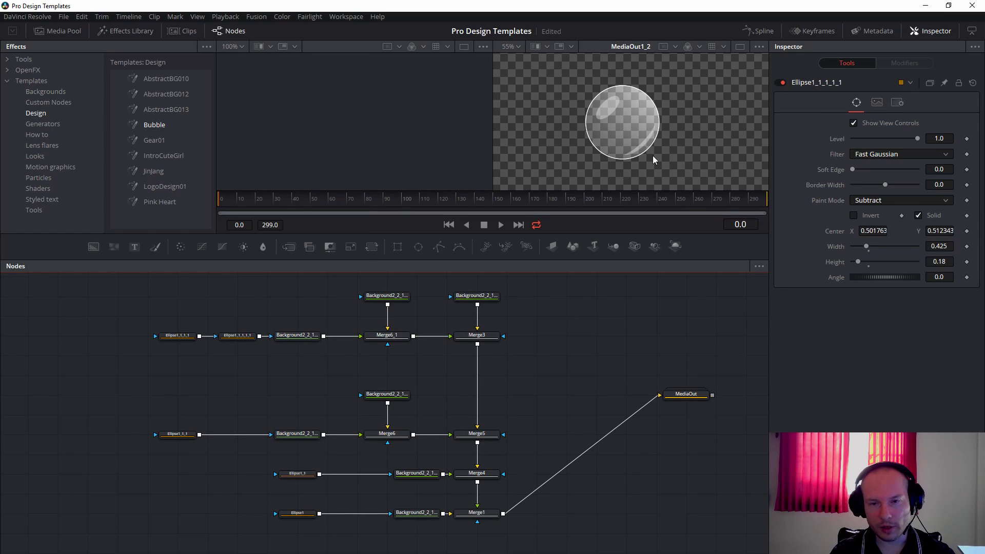
Inspect the shape settings of the Ellipse1_1 and Ellipse1_1_1 nodes, then fit the graph to view
drag(249, 513, 422, 525)
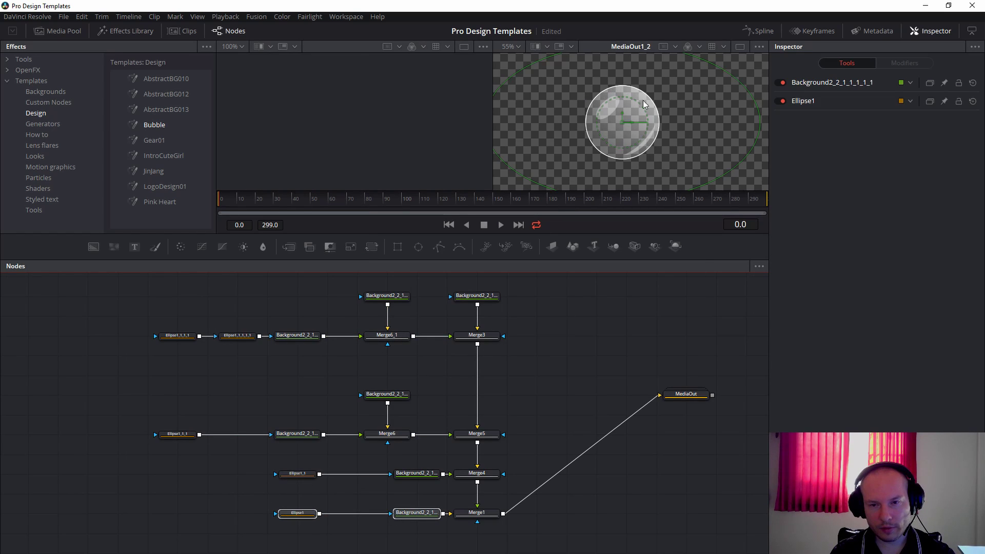
click(602, 333)
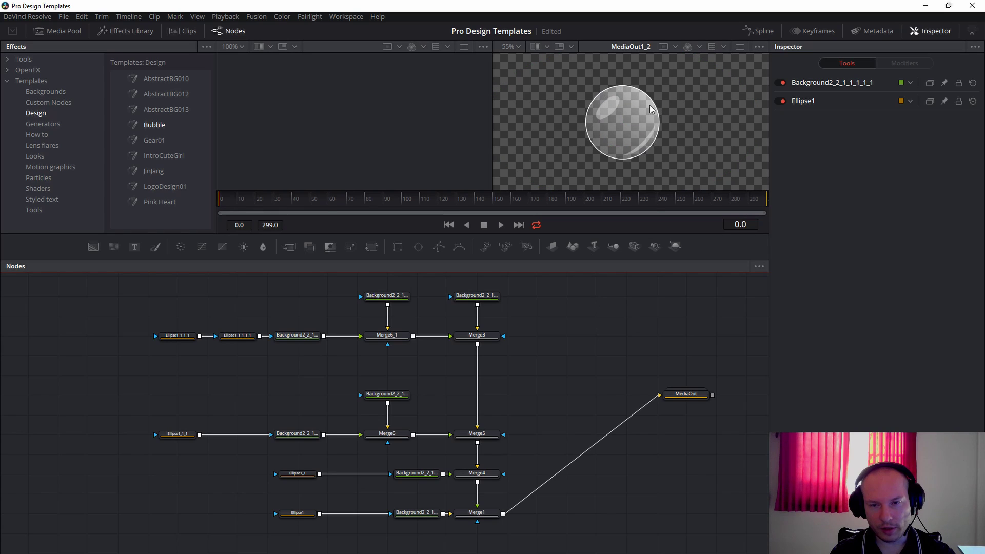
click(303, 475)
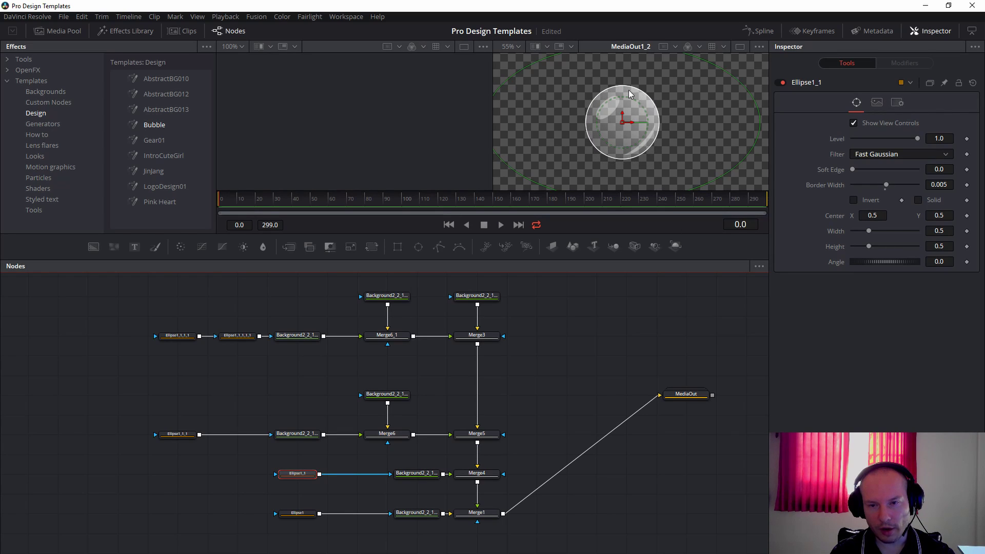
click(220, 418)
click(188, 437)
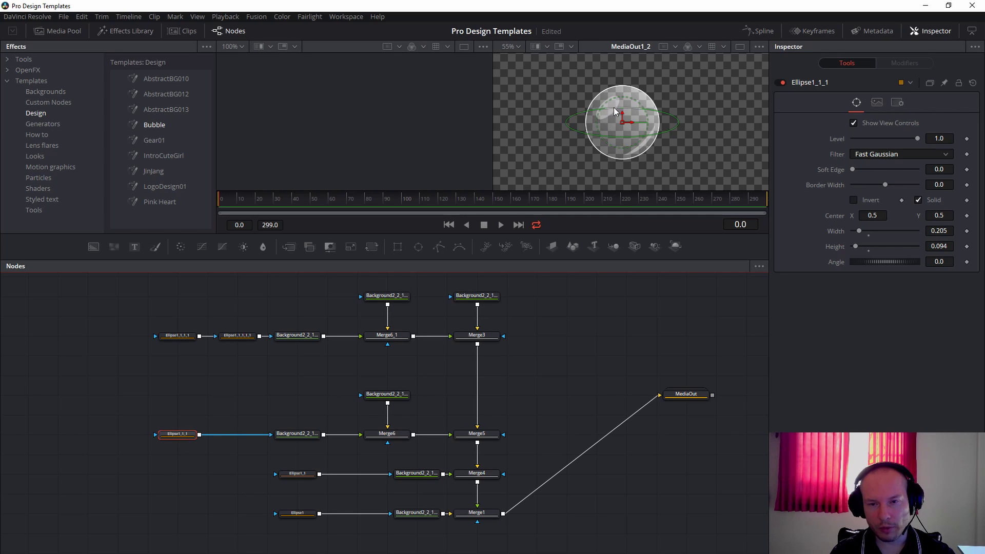
drag(152, 301, 239, 348)
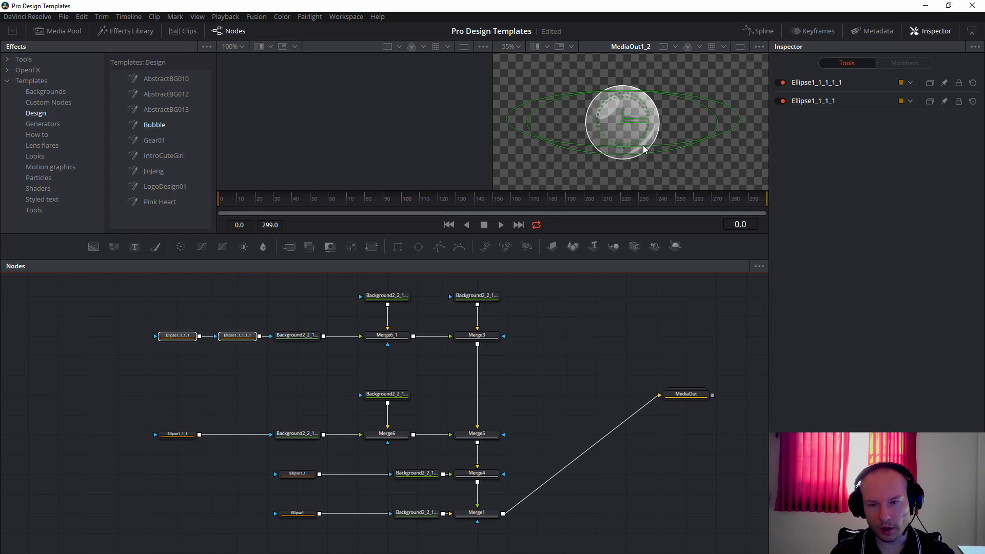
click(589, 339)
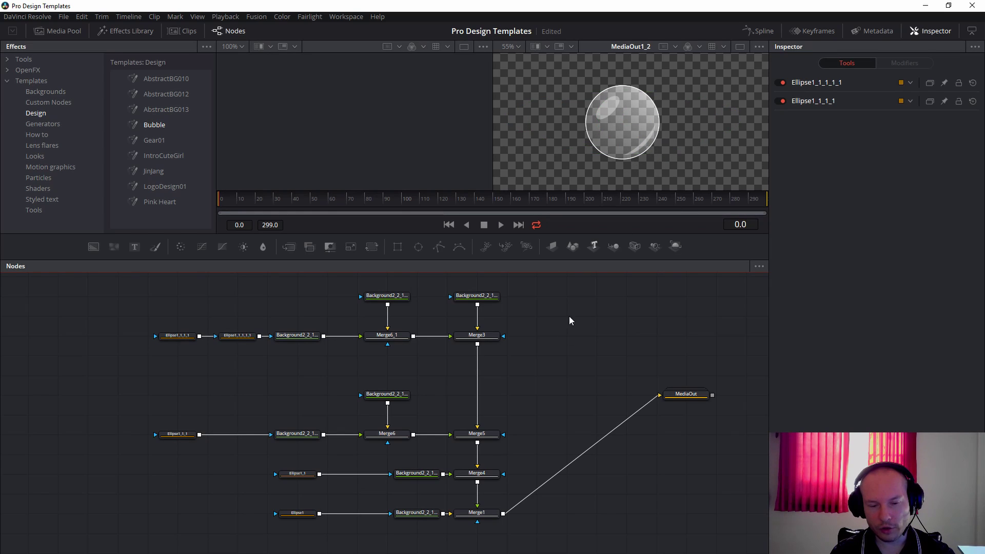
key(ctrl+shift+f)
scroll(552, 361, up, 10)
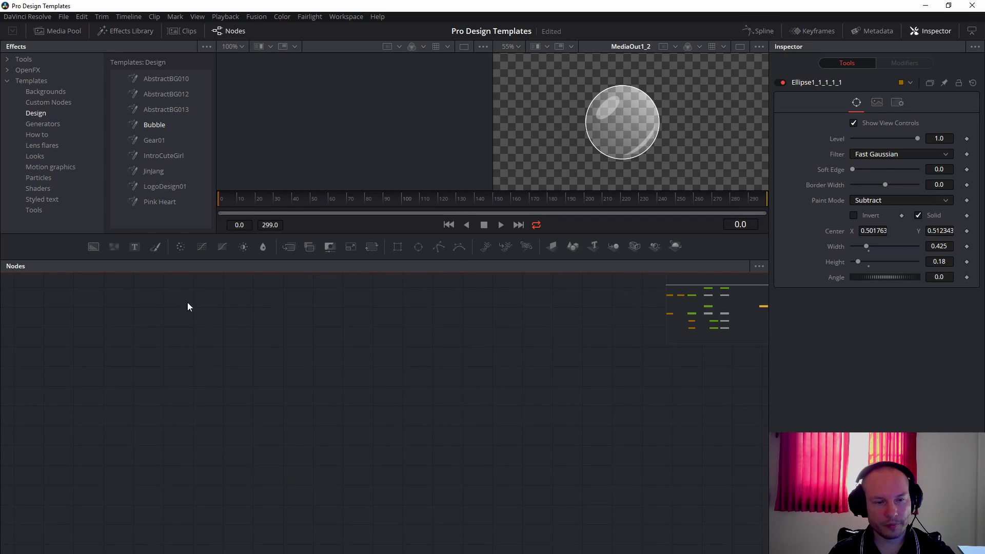
Add a Background1 node sized 512 × 512 with Pixel Aspect X 2, and show it in the viewer
drag(93, 246, 324, 389)
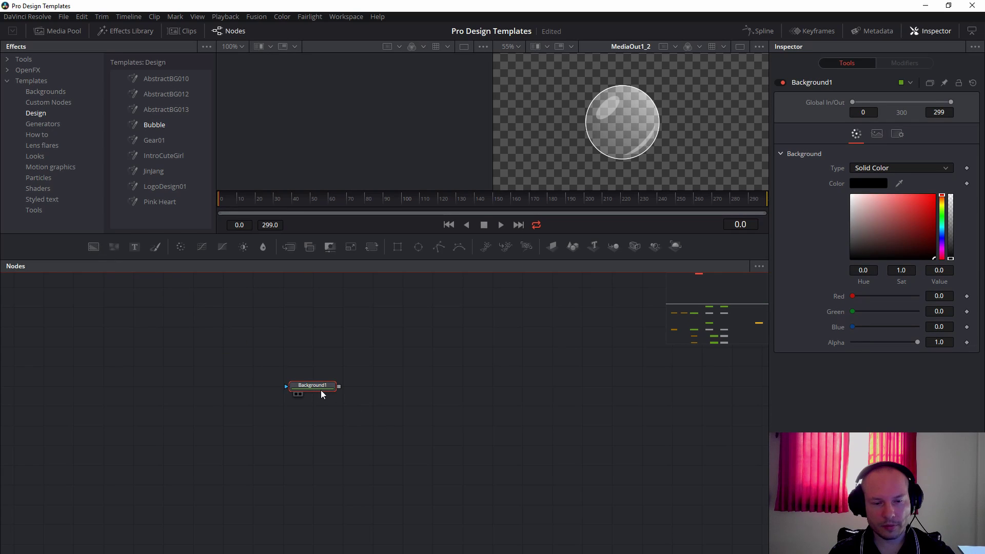
click(876, 134)
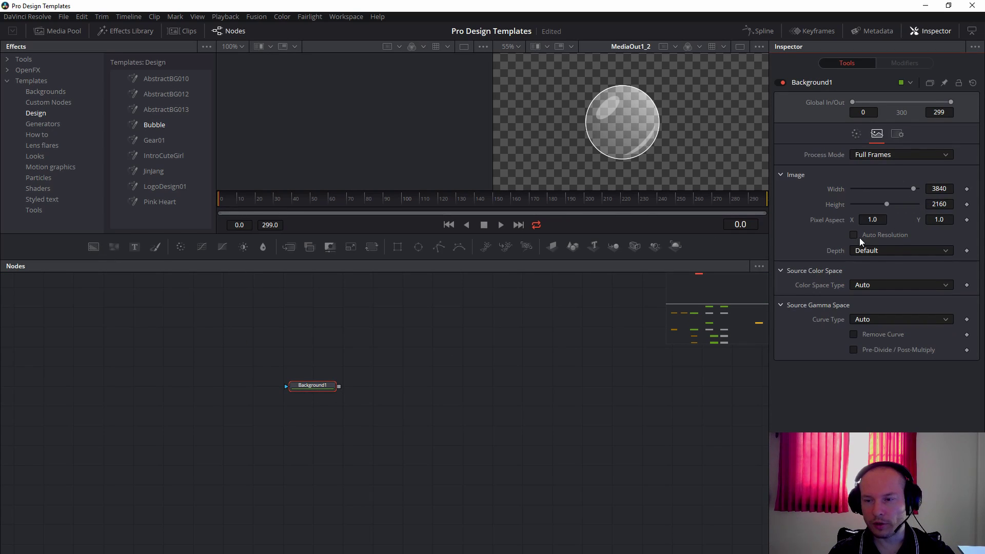
click(938, 189)
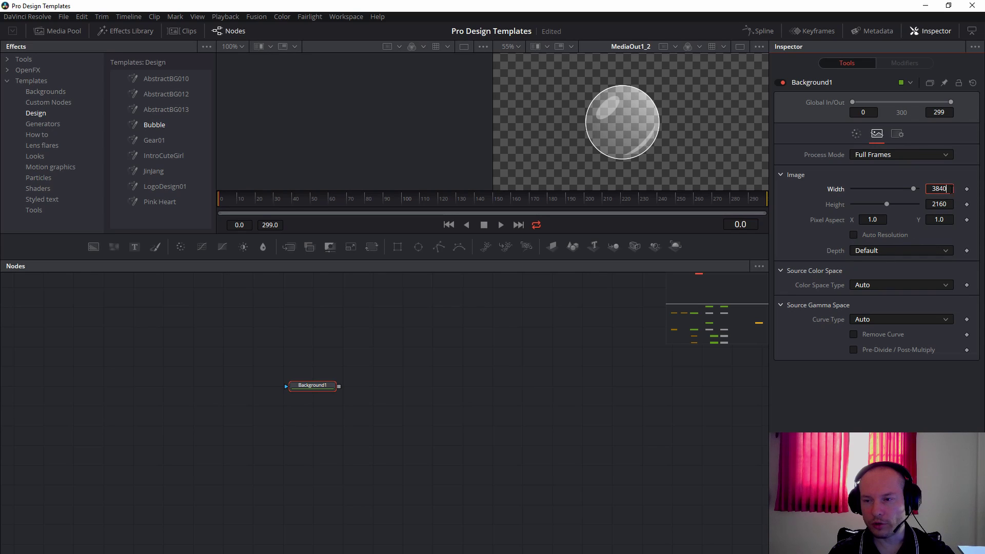
text(512)
key(Tab)
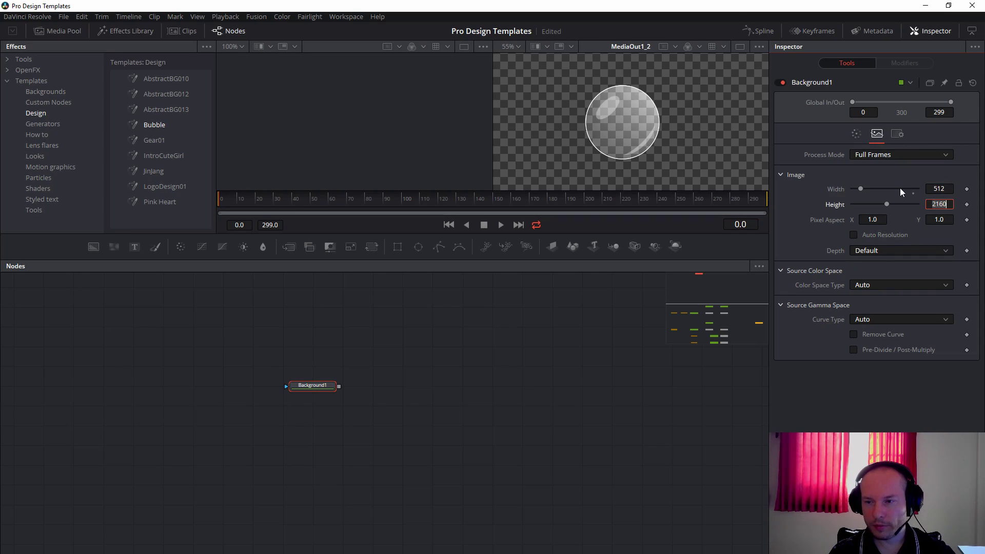
text(512)
key(Tab)
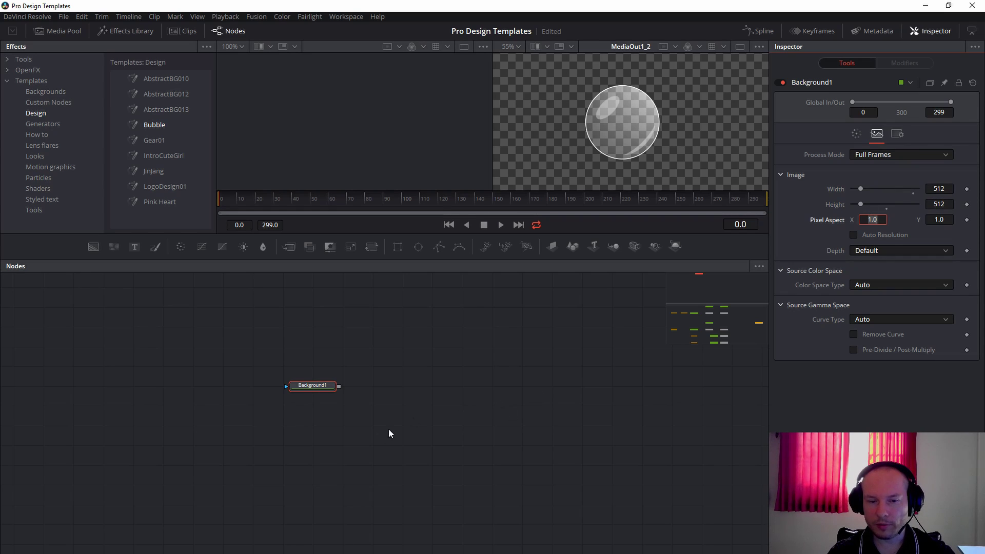
text(2)
click(319, 387)
key(2)
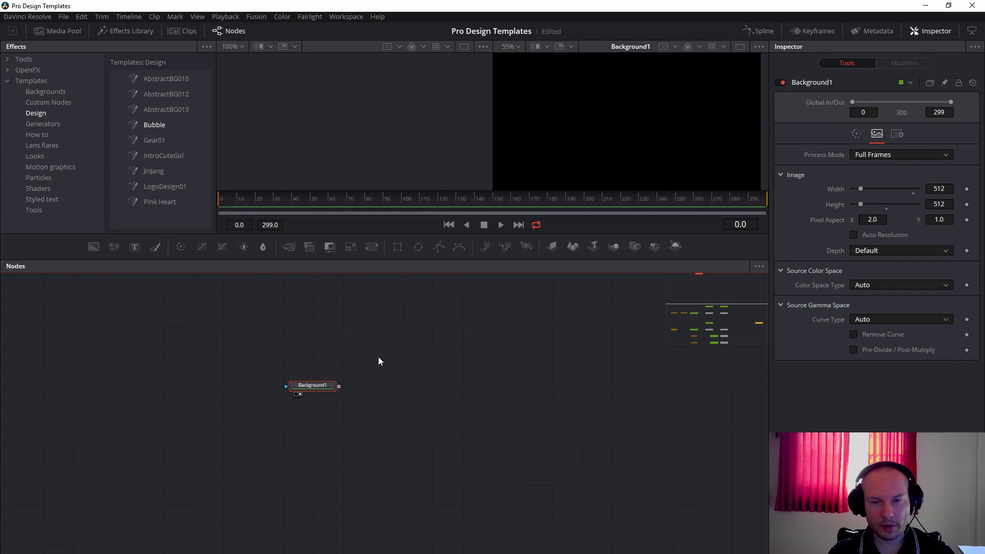
drag(379, 361, 488, 372)
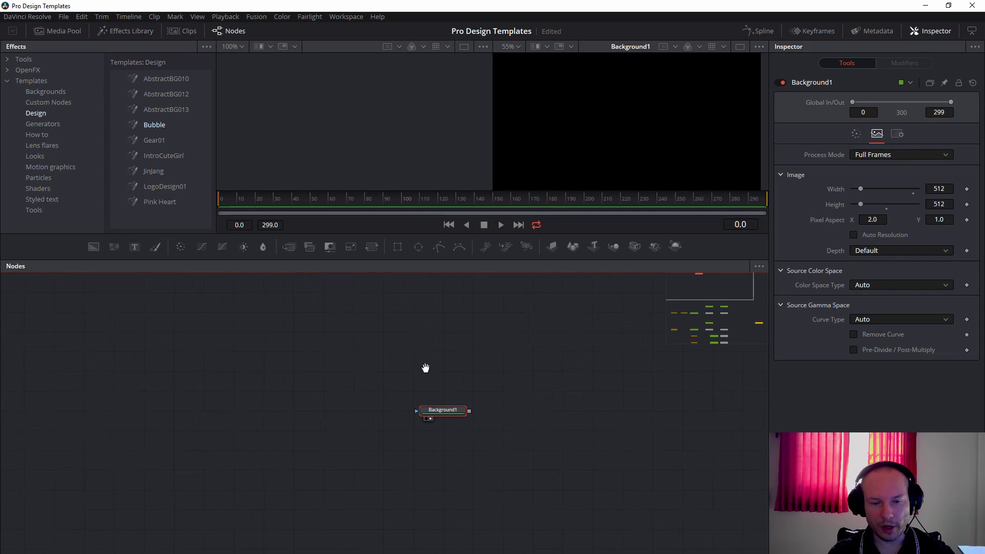
click(857, 134)
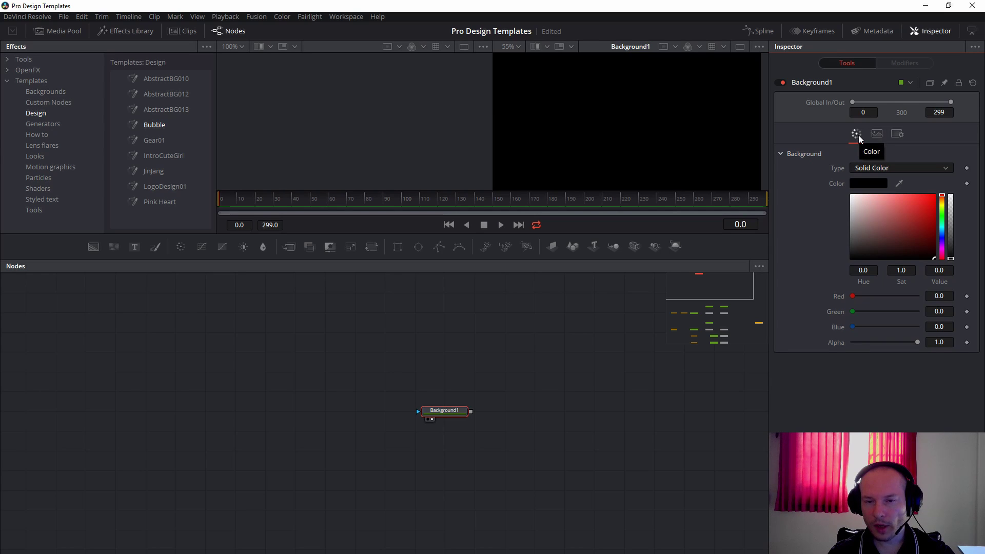
Make Background1 a Four Corner gradient with transparent top-left and bottom-right corners and a white top-right corner
click(877, 169)
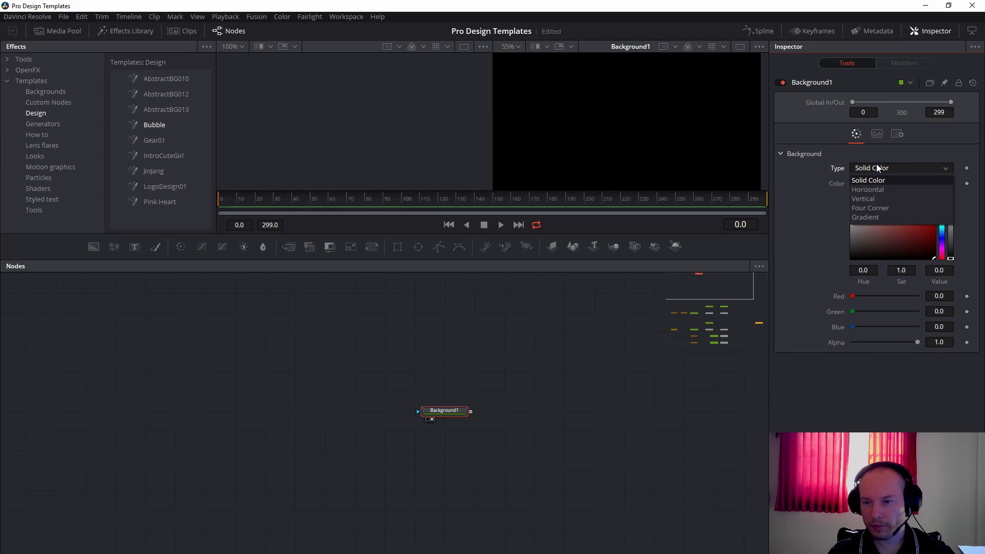
click(870, 207)
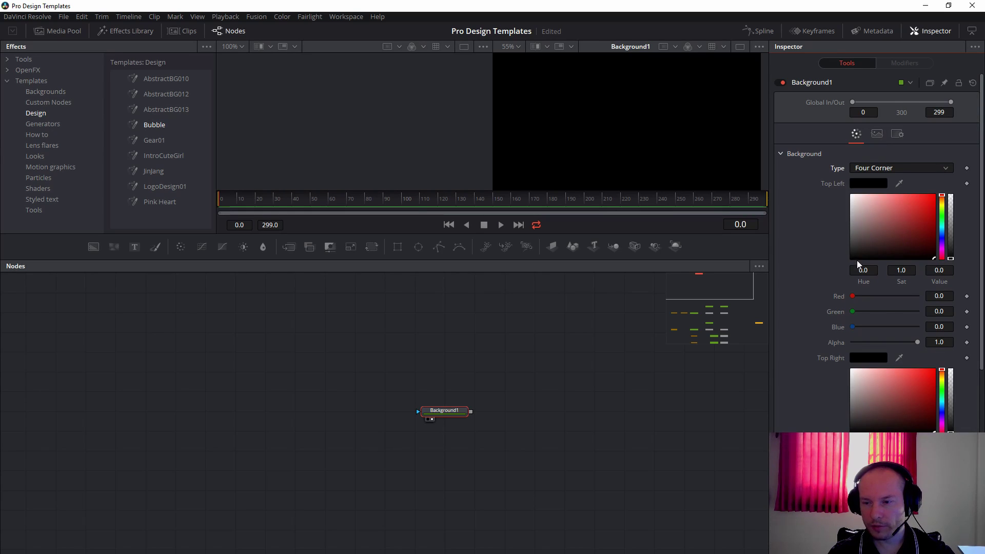
drag(952, 258, 953, 194)
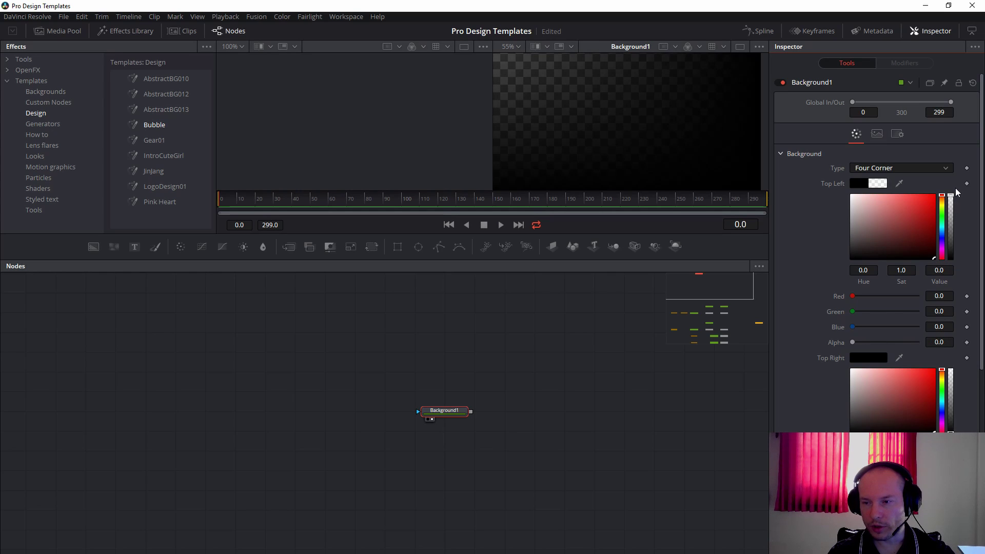
scroll(971, 247, down, 3)
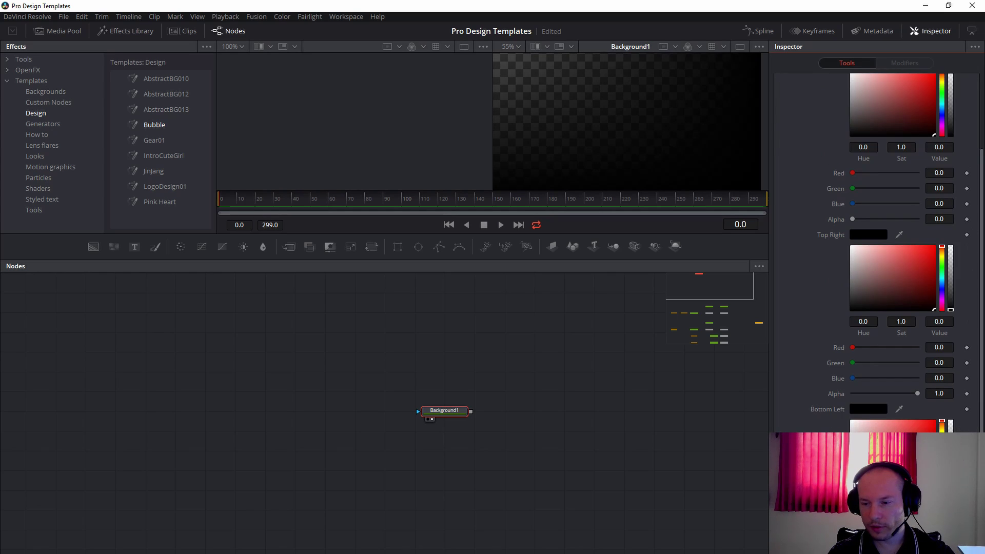
drag(951, 485, 952, 421)
scroll(951, 420, down, 5)
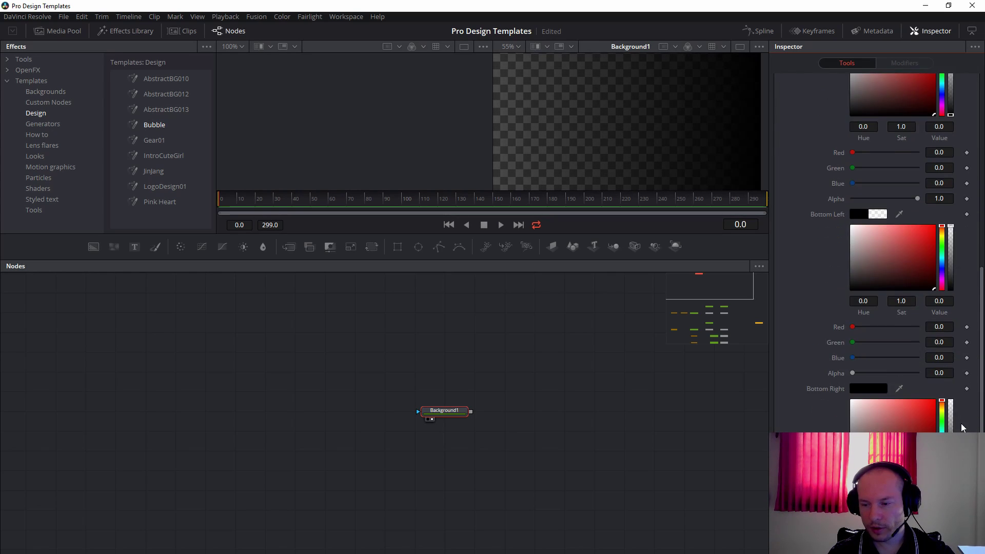
drag(951, 464, 952, 400)
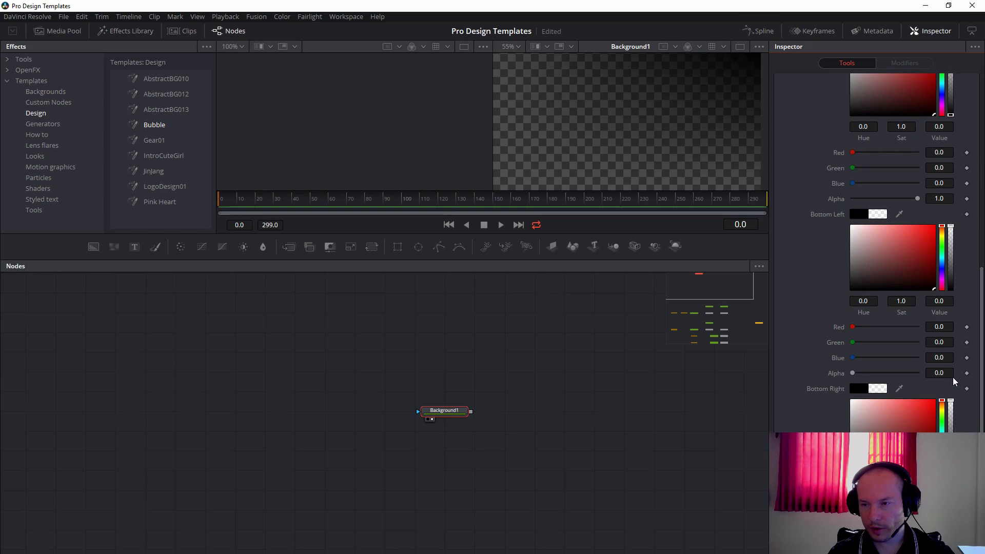
scroll(966, 331, up, 4)
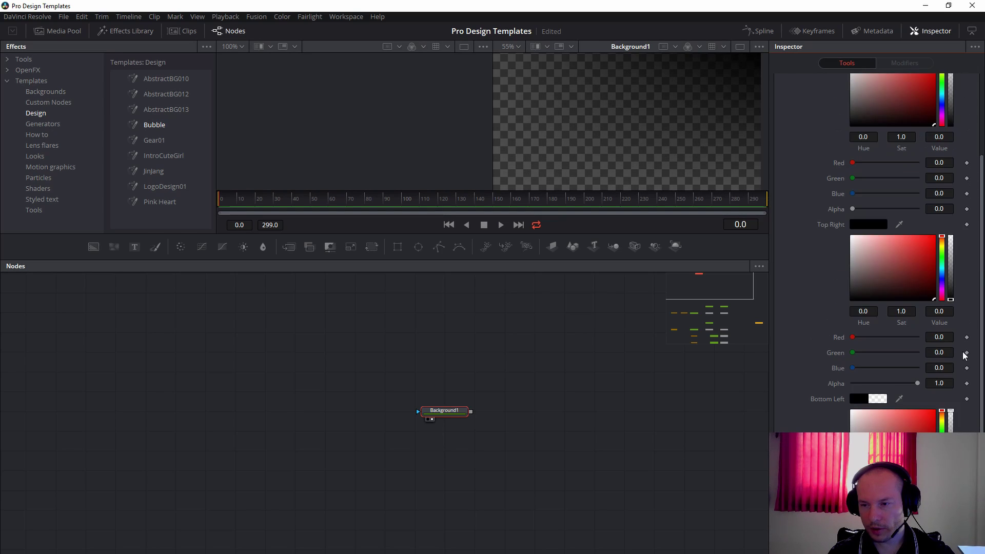
drag(955, 302, 956, 218)
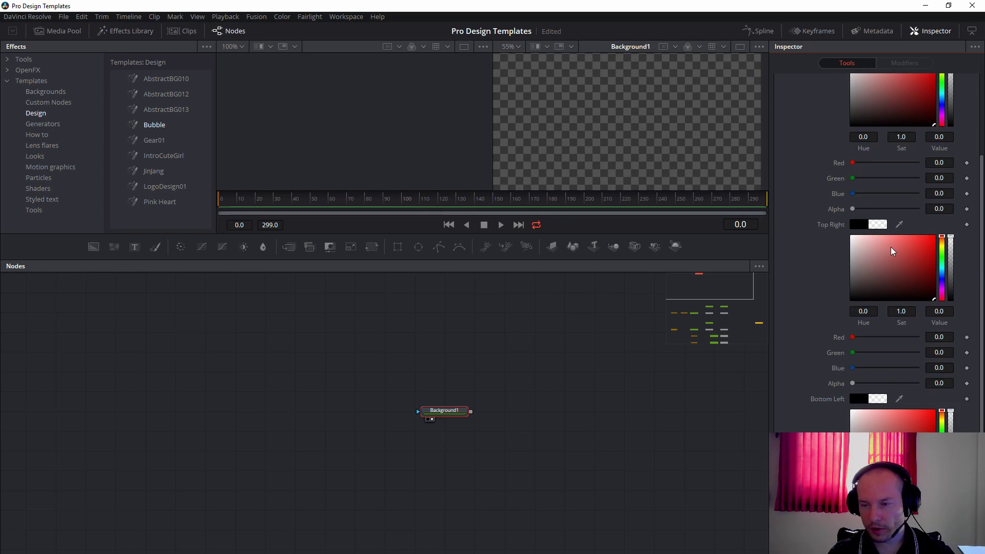
scroll(805, 262, up, 2)
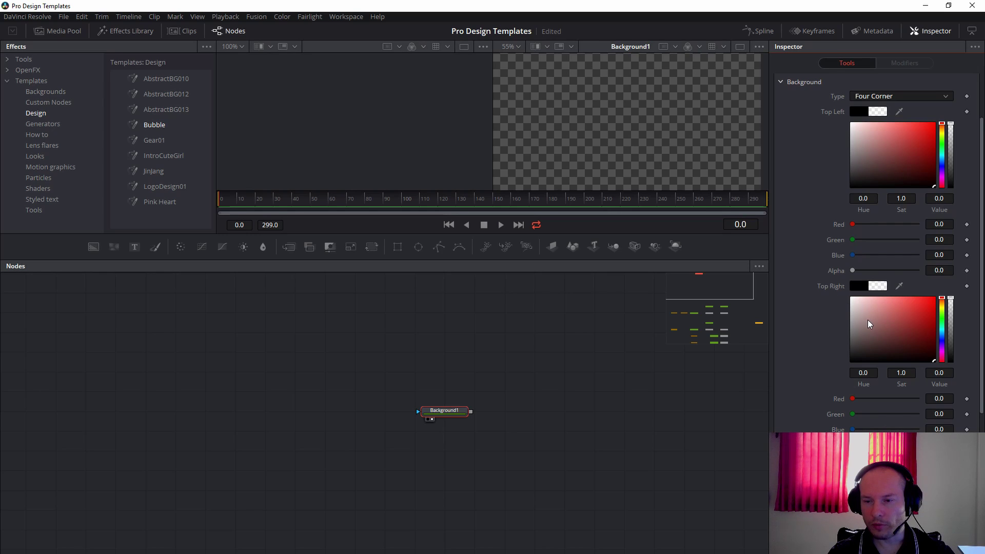
drag(867, 319, 838, 266)
Add an Ellipse2 node as Background1's mask to cut the gradient into a circle
scroll(839, 289, up, 2)
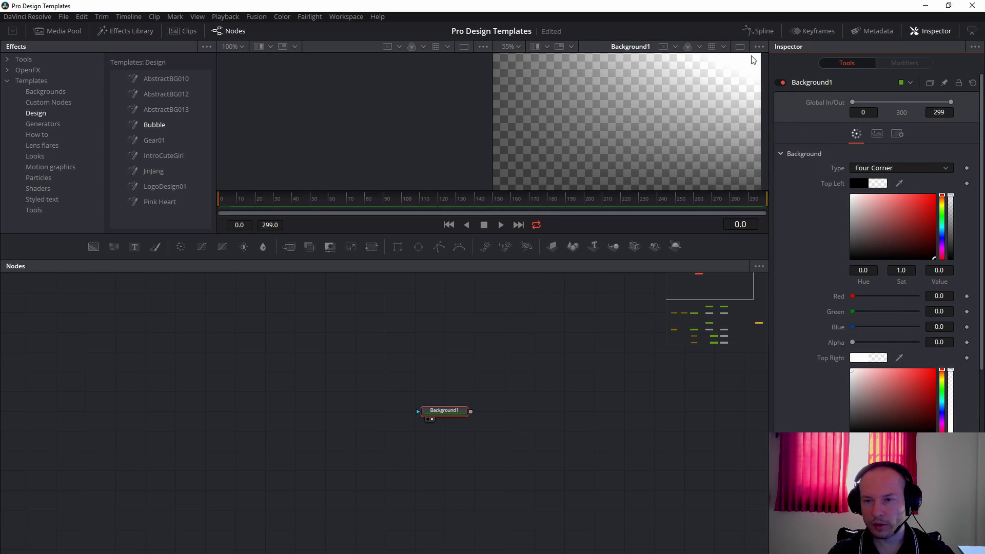
drag(497, 357, 488, 361)
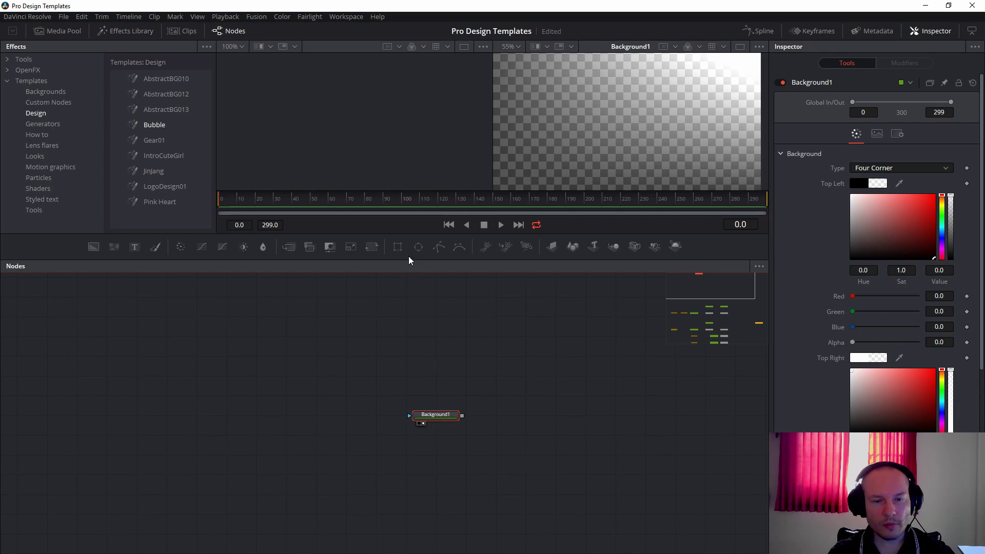
drag(418, 247, 425, 415)
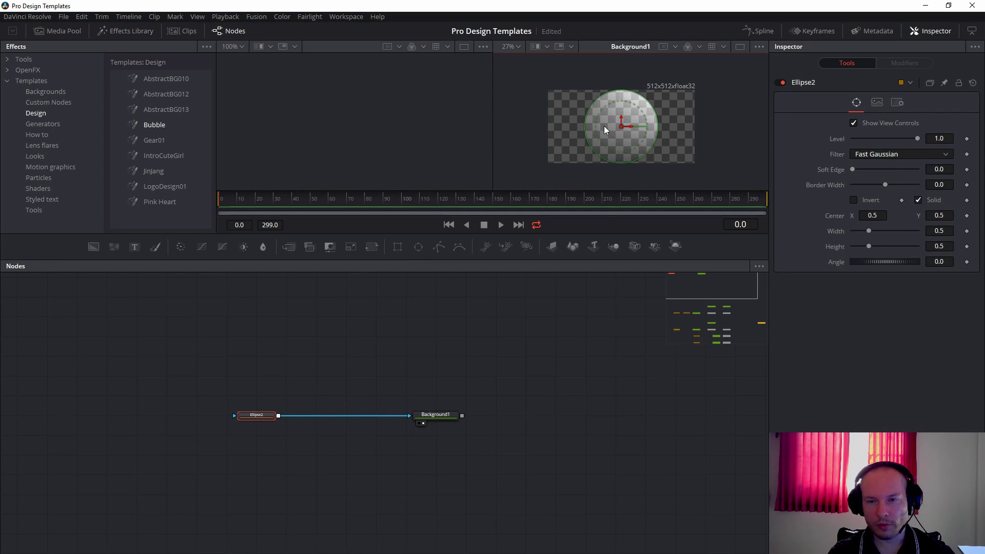
Set Background1's pixel aspect to 1.0 by 1.0
click(434, 415)
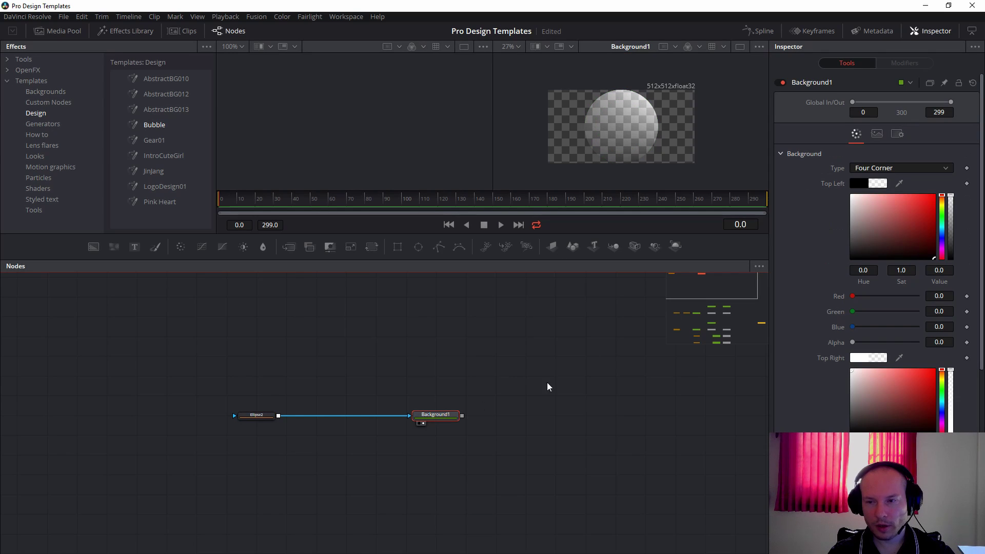
click(877, 134)
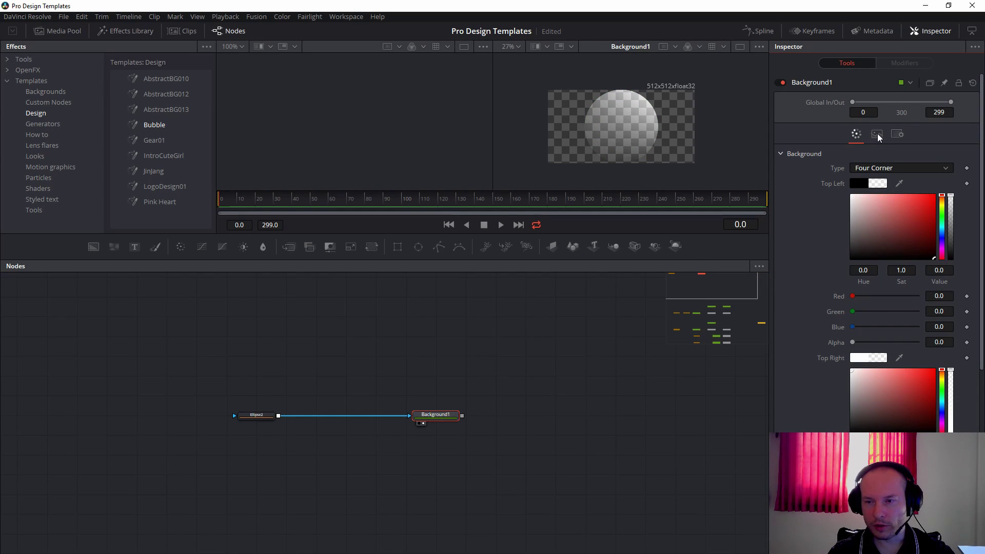
click(873, 219)
text(2.0)
key(ctrl+a)
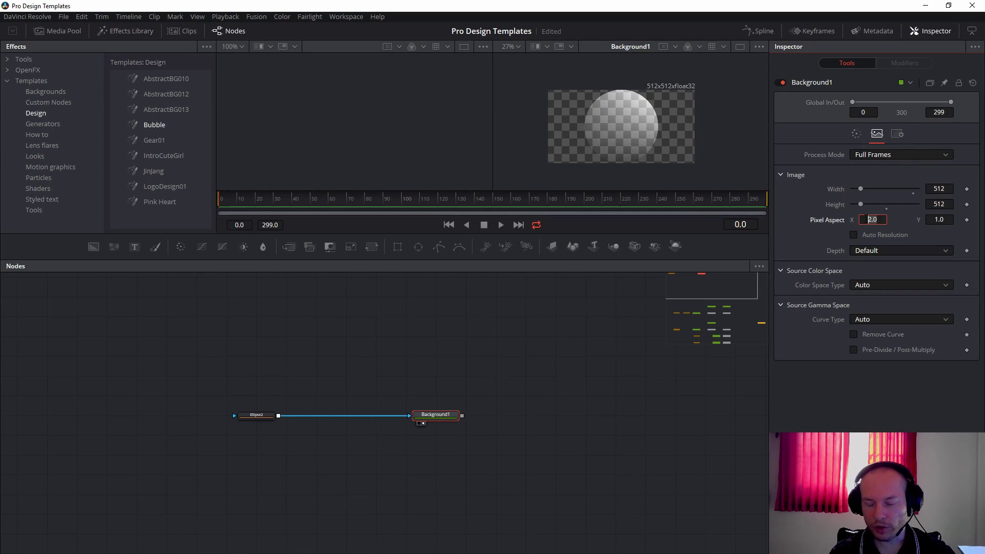
text(1.0)
key(Tab)
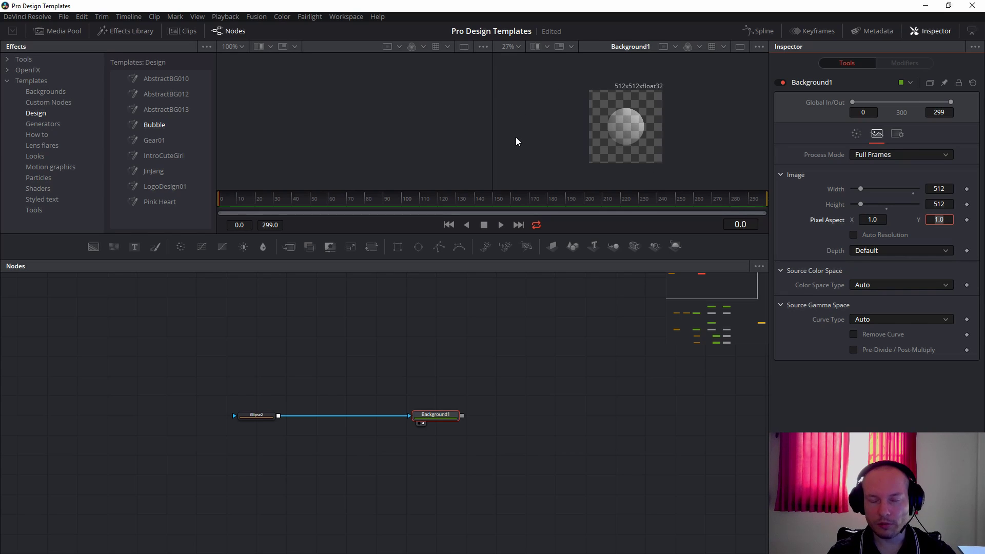
click(562, 349)
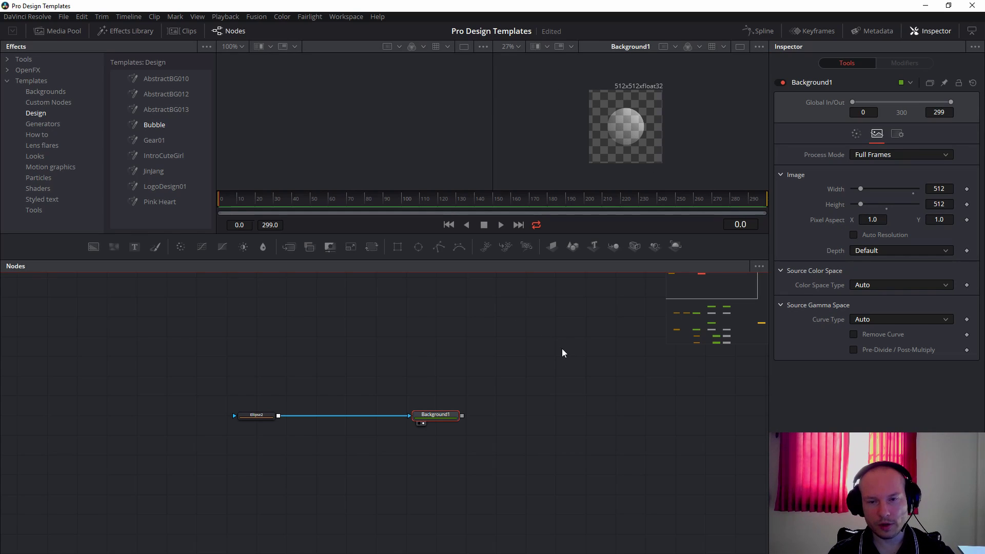
click(367, 373)
Connect Background1 into a new Merge2 node's background input and view Merge2
drag(497, 344, 385, 362)
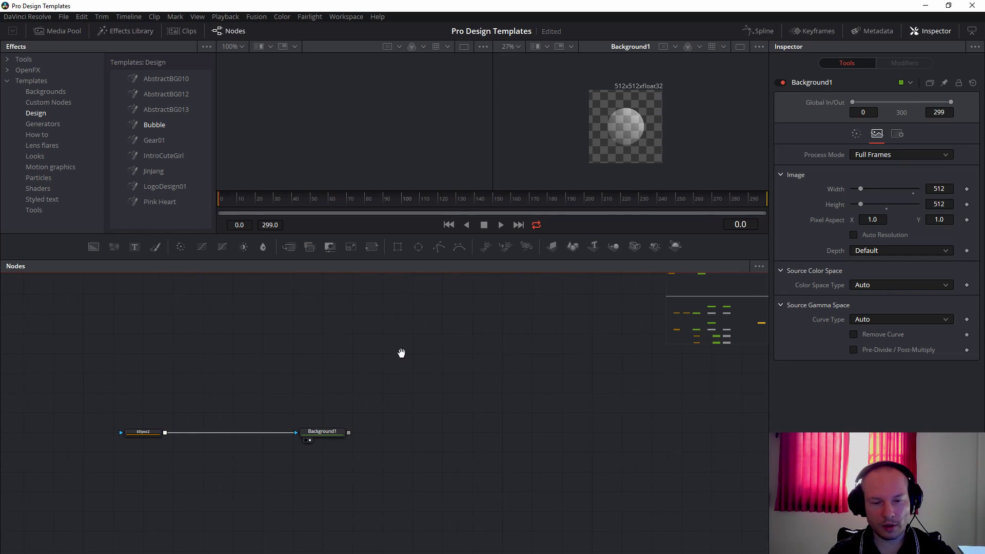
drag(289, 247, 411, 435)
drag(348, 433, 394, 435)
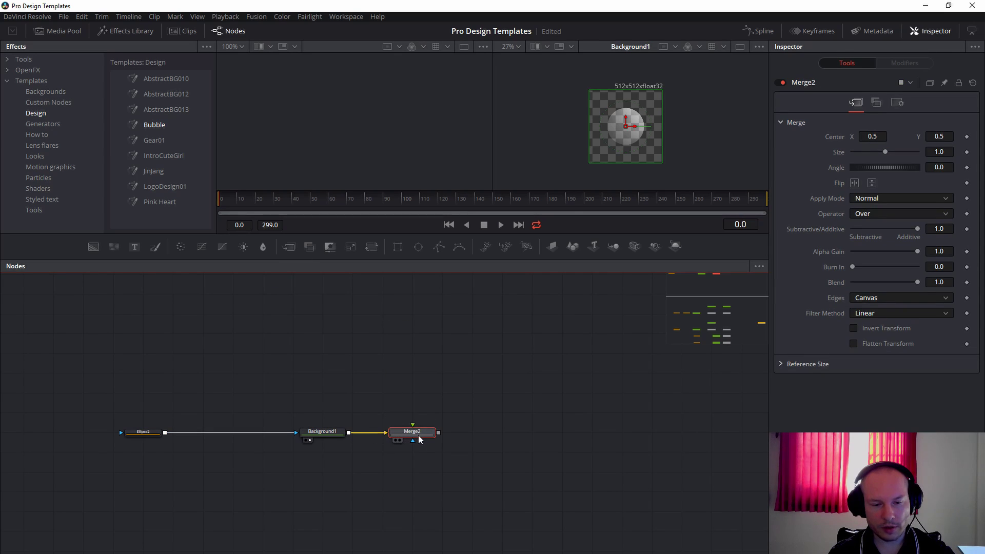
key(2)
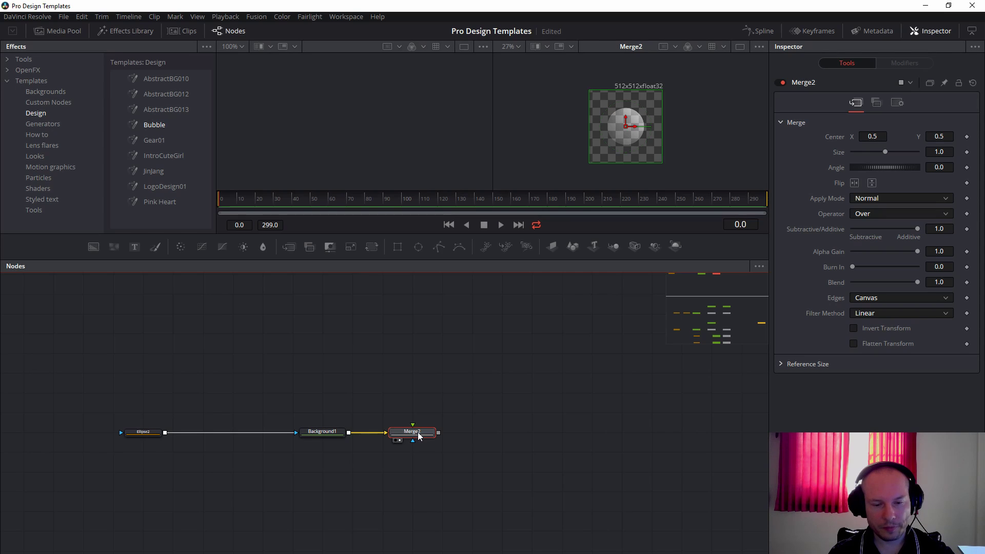
drag(155, 434, 358, 475)
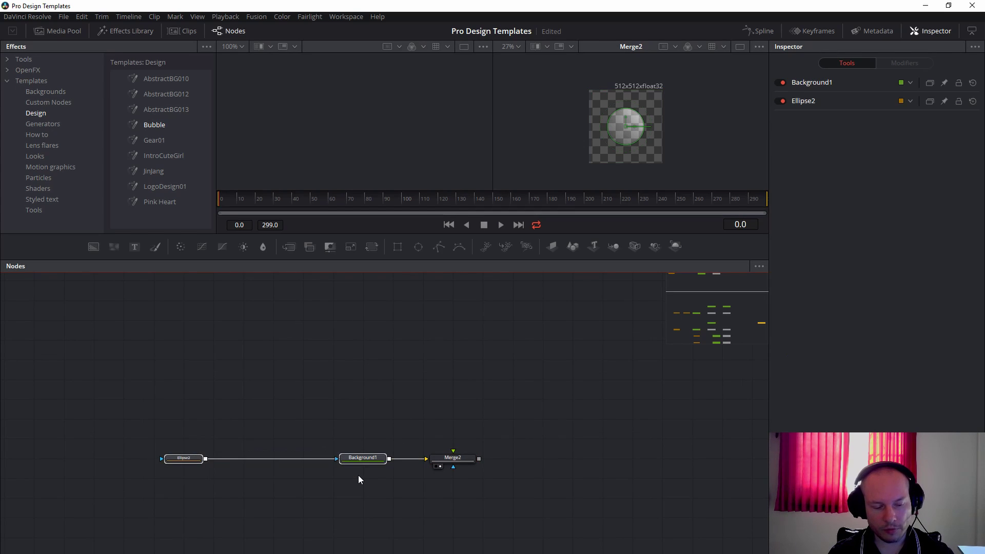
drag(158, 417, 388, 486)
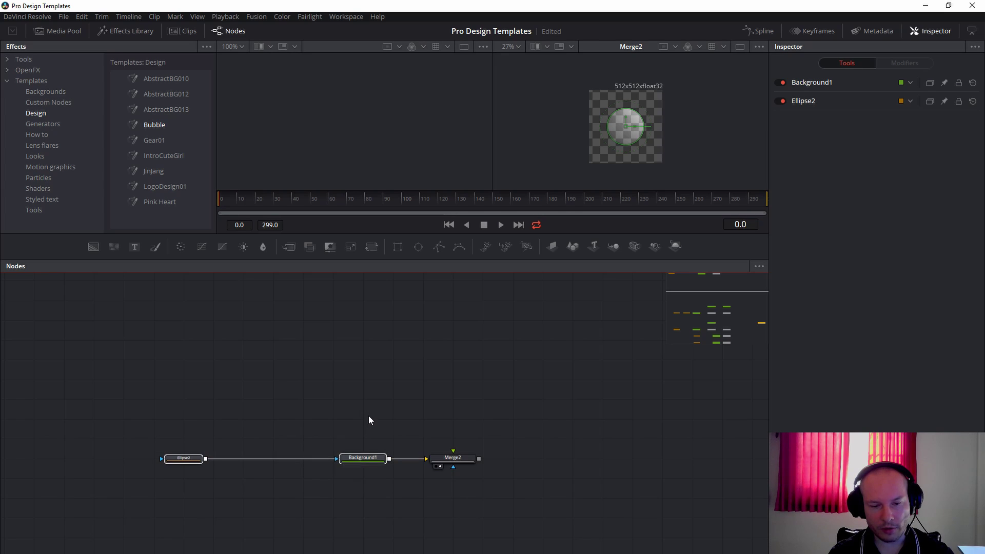
Paste copies of Ellipse2 and Background1 above the originals, feeding Merge2's foreground
key(ctrl+v)
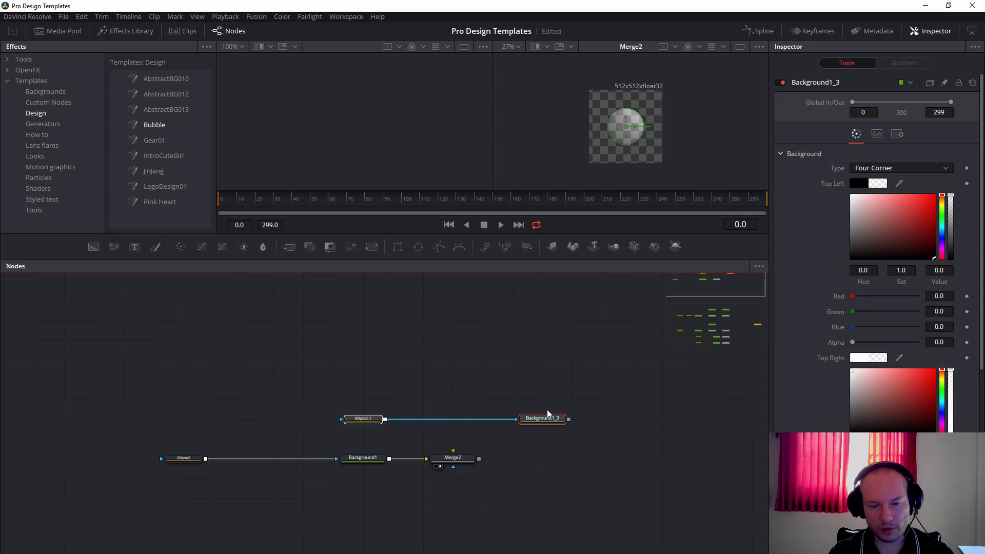
drag(547, 416, 453, 451)
click(266, 352)
click(185, 400)
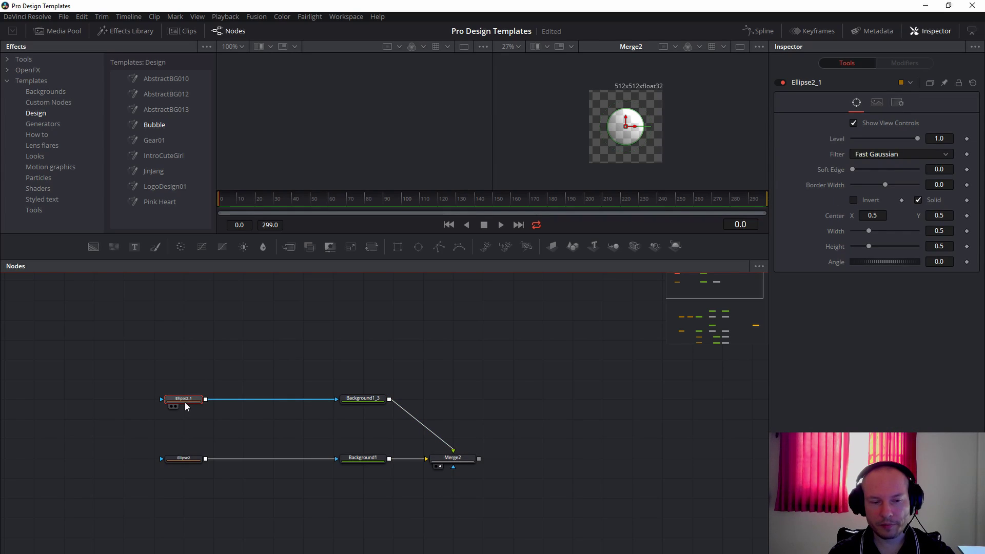
Uncheck Solid on Ellipse2_1 and set its Border Width to 0.01
click(919, 200)
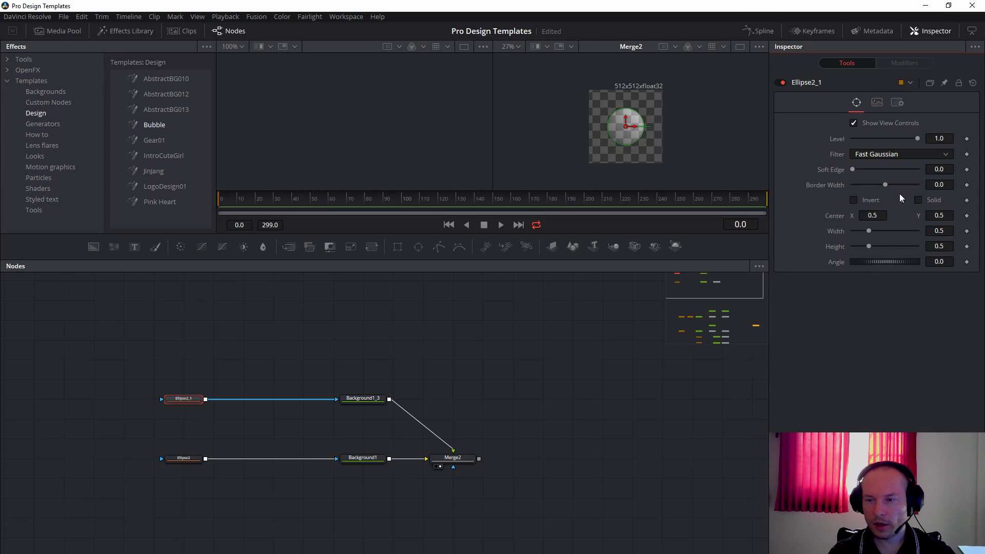
click(950, 184)
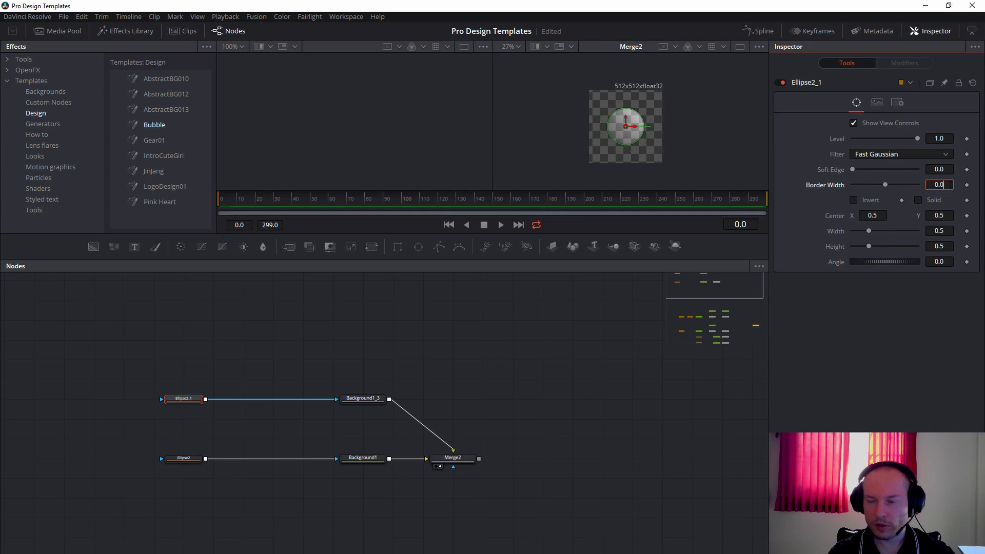
key(BackSpace)
text(0.)
text(5)
key(Tab)
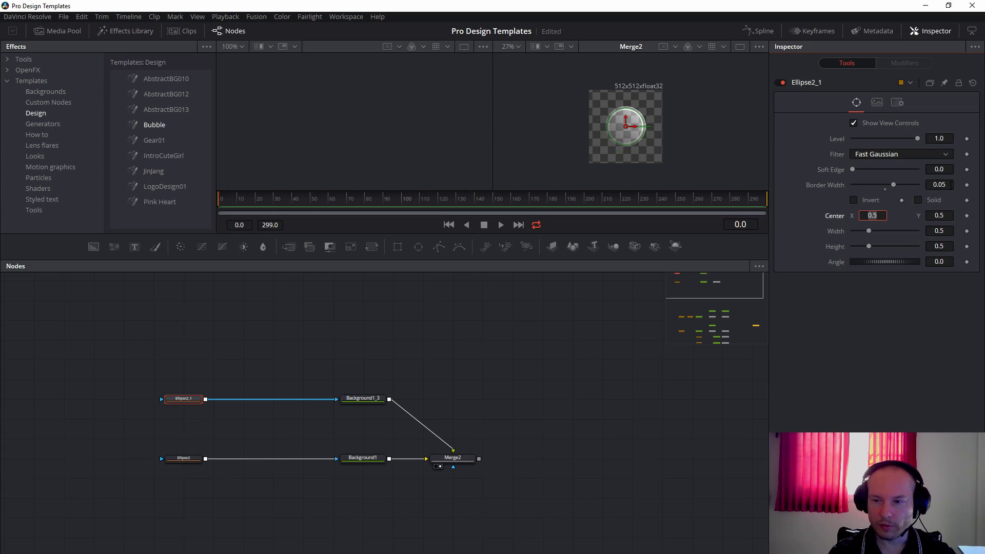
click(951, 185)
key(BackSpace)
text(1)
key(Tab)
scroll(631, 137, up, 4)
click(588, 339)
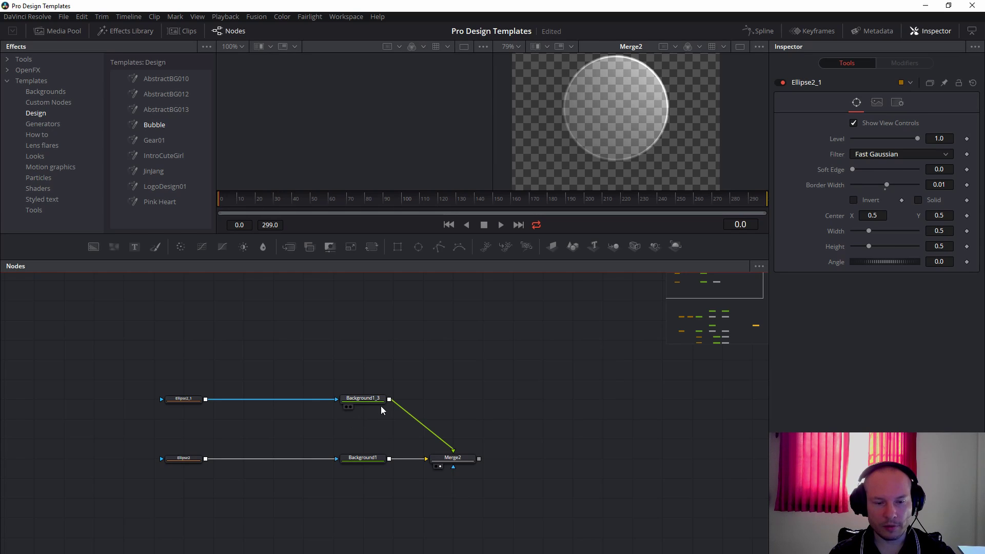
click(362, 401)
Change Background1_3 to a Solid Color fill in white
click(879, 168)
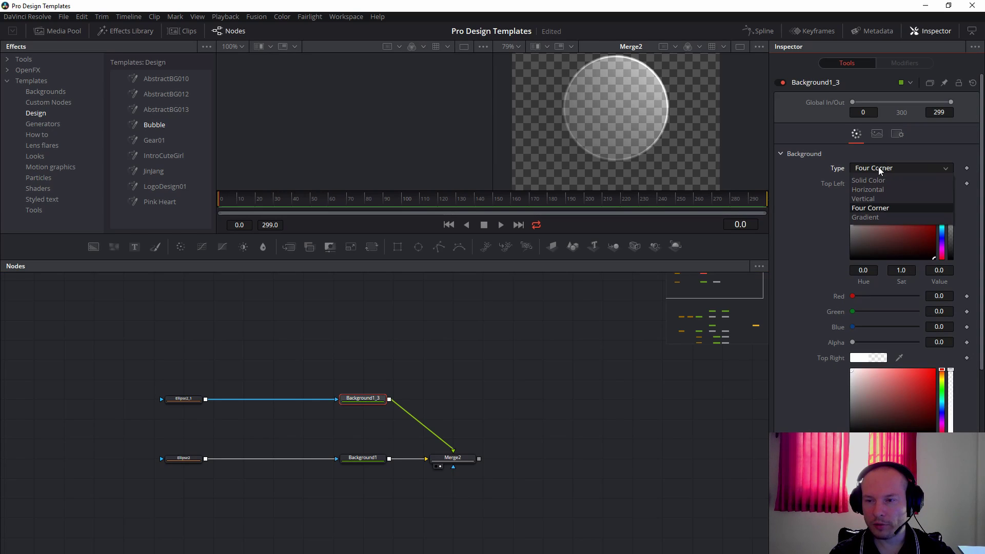
click(869, 180)
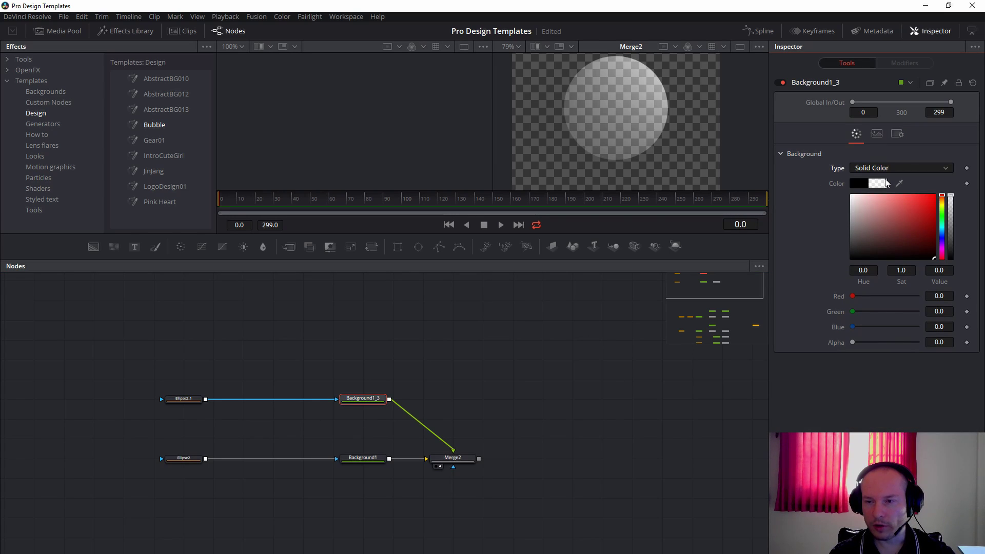
drag(905, 254, 834, 183)
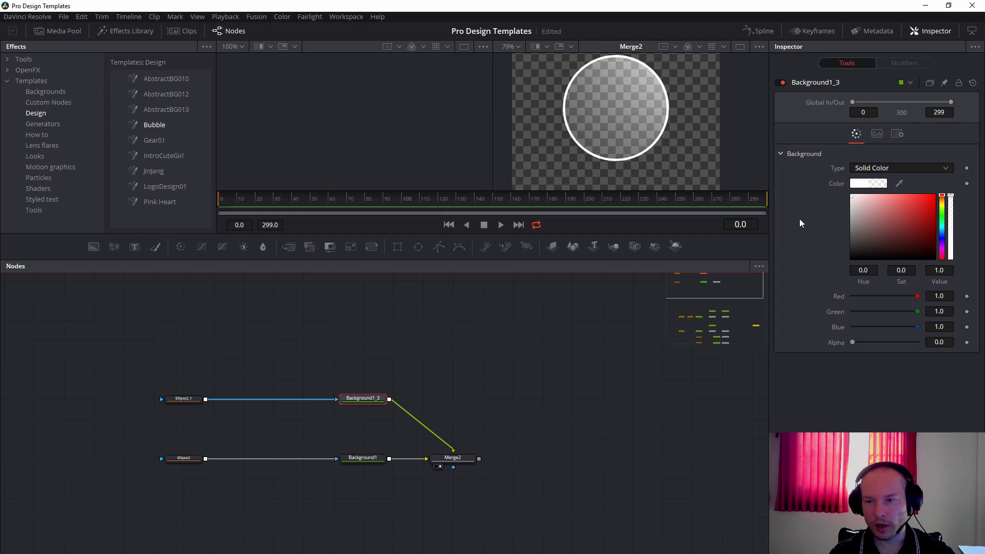
Reduce Ellipse2_1's Border Width to 0.005
click(188, 400)
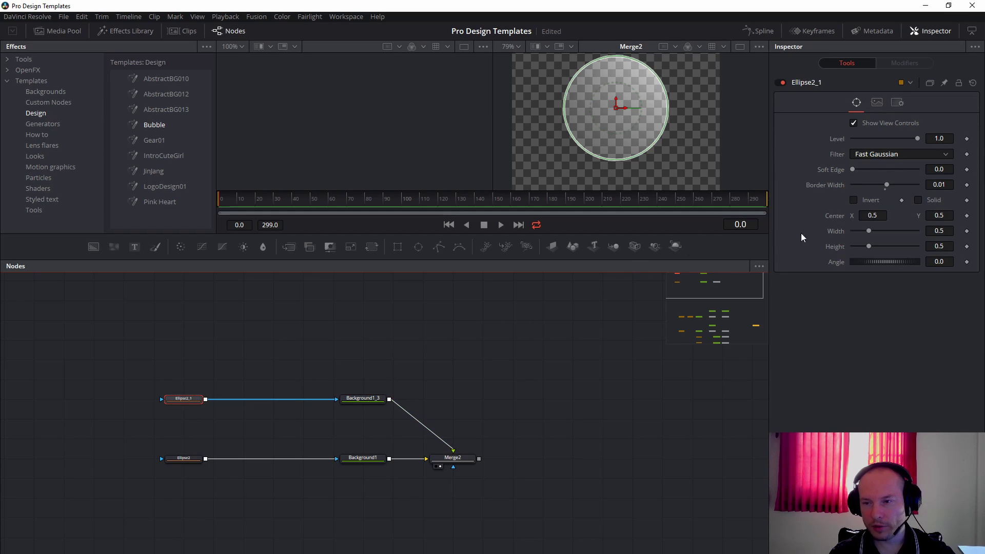
click(953, 184)
key(BackSpace)
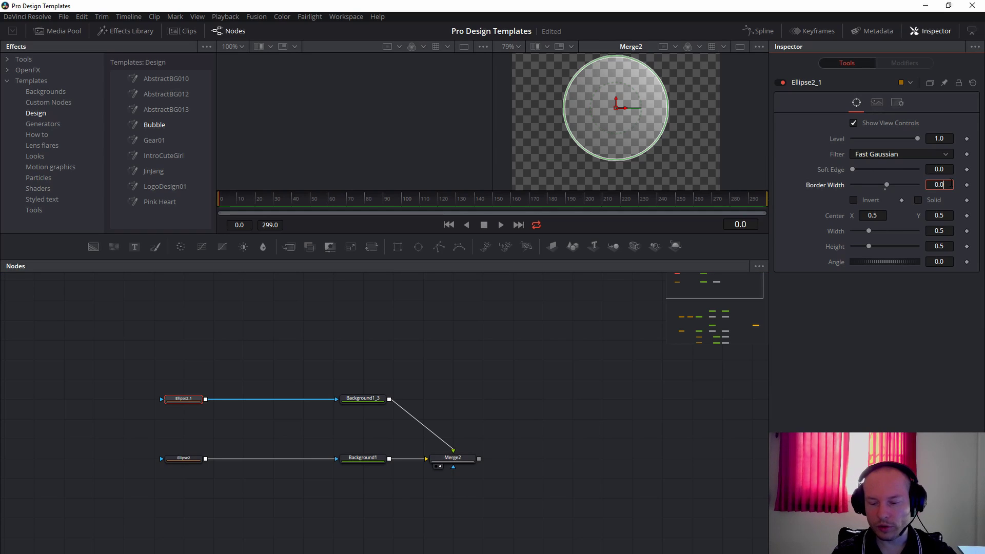
text(05)
key(Return)
click(642, 410)
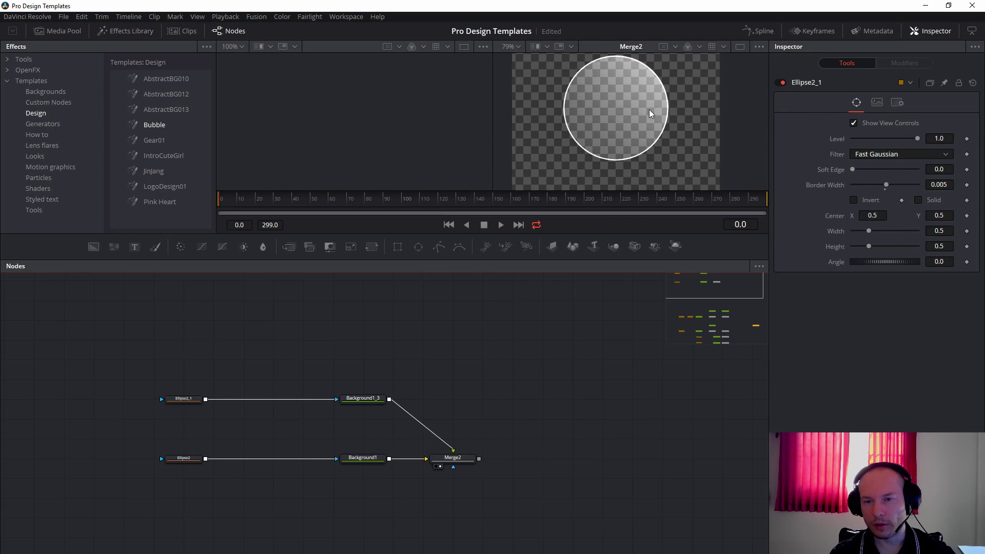
scroll(526, 412, up, 3)
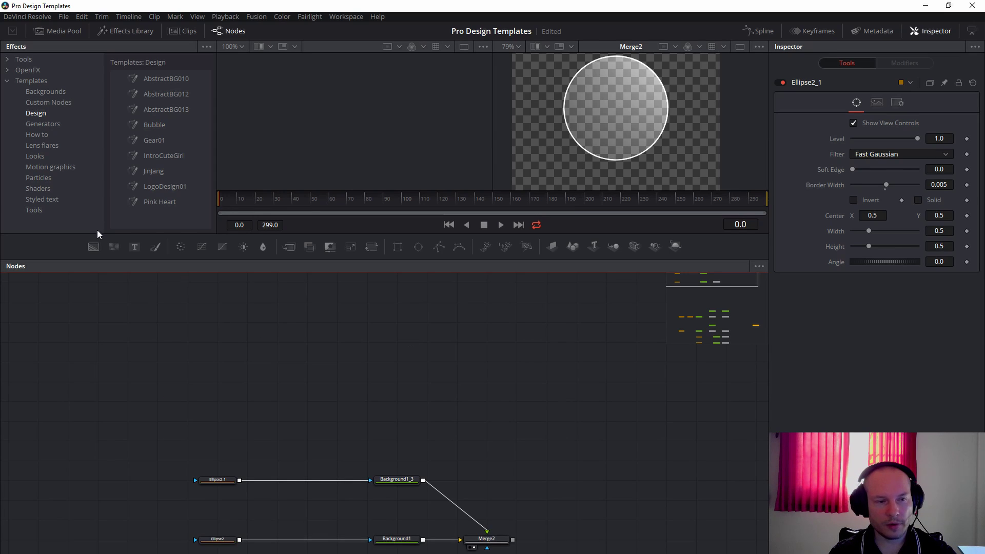
Add a Merge7 node above Merge2
drag(311, 282, 480, 448)
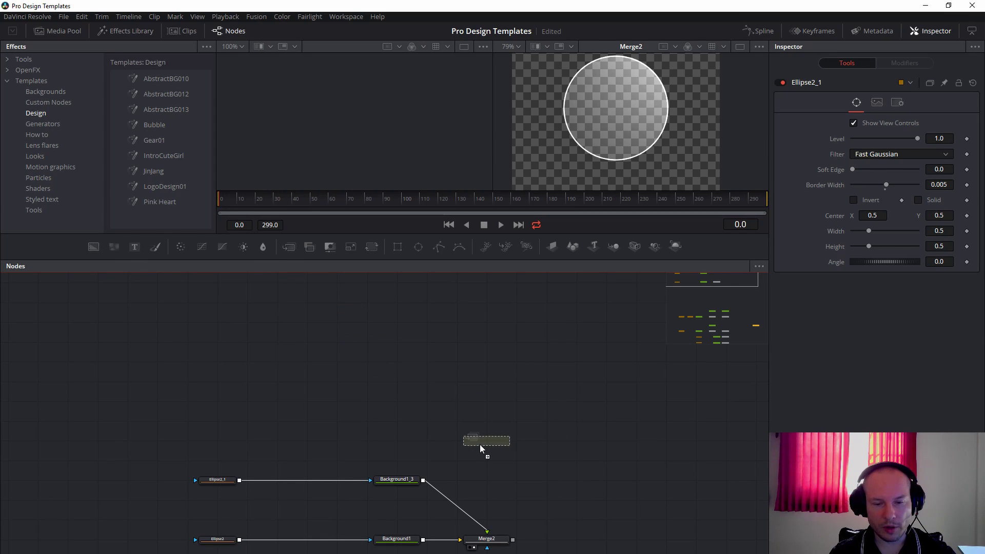
drag(500, 301, 500, 301)
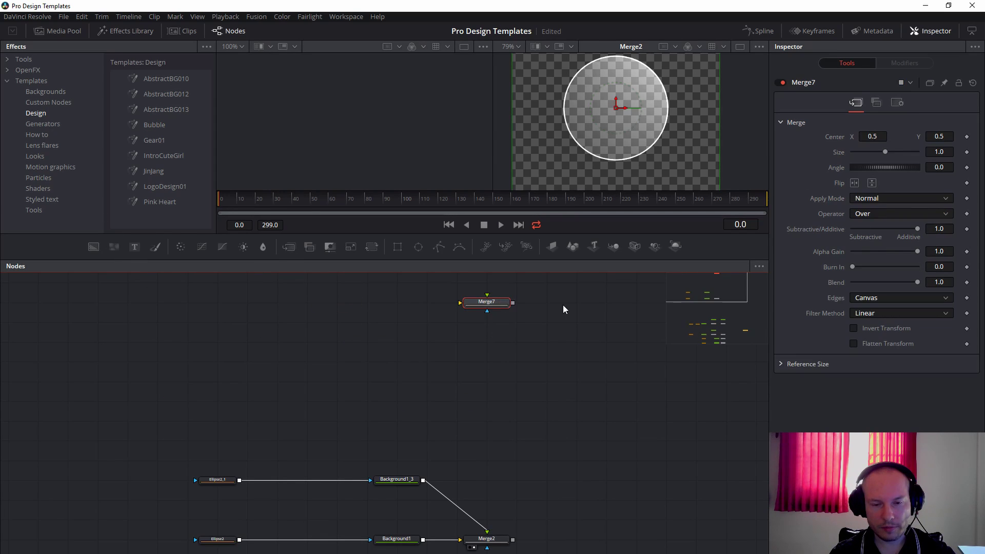
scroll(563, 308, up, 3)
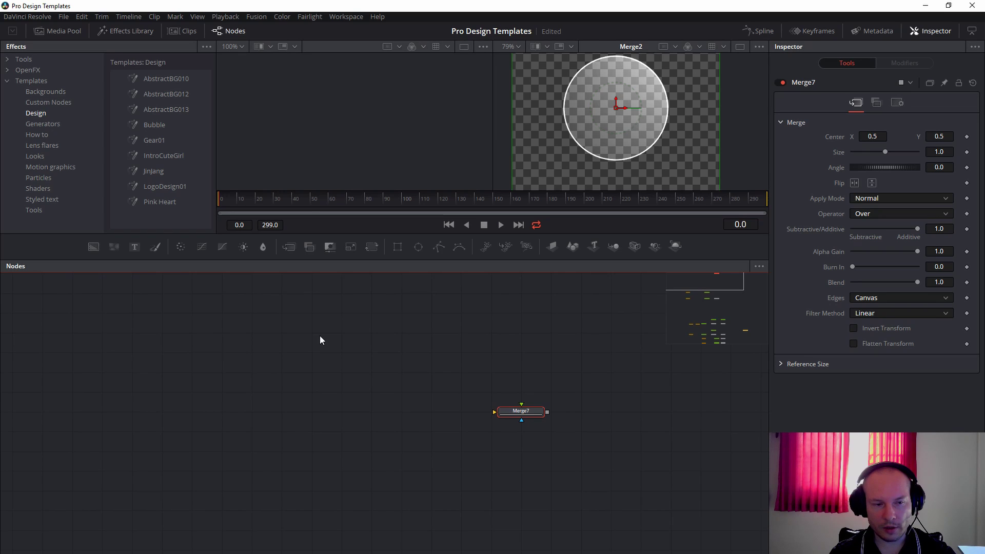
Paste a copy of the white background, Background1_3_1, and connect it into Merge7
drag(91, 249, 515, 340)
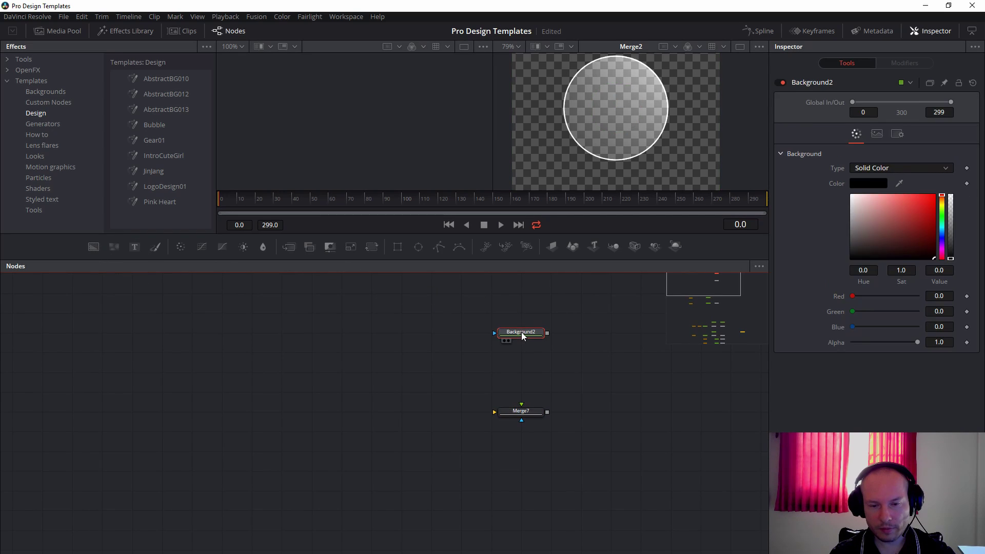
key(ctrl+z)
key(ctrl+z)
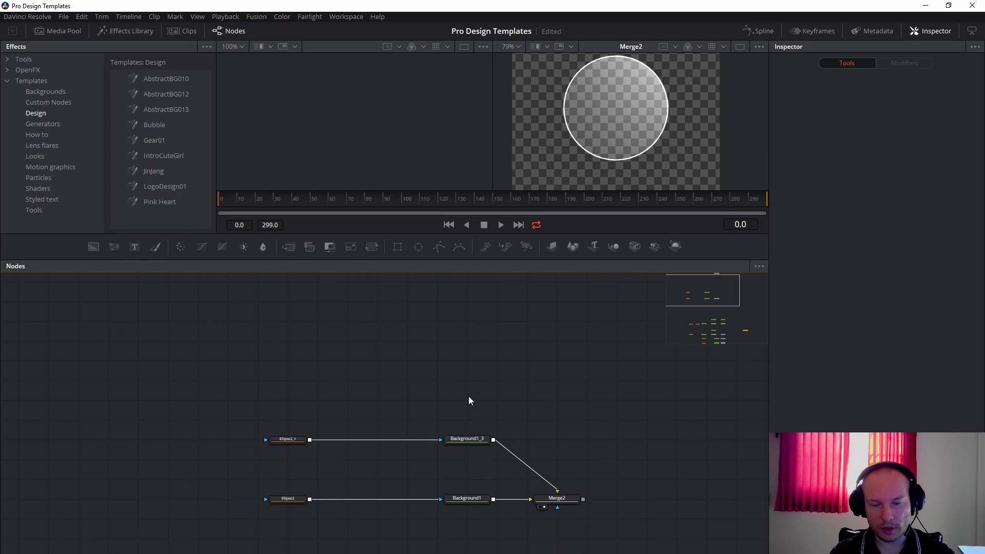
click(471, 442)
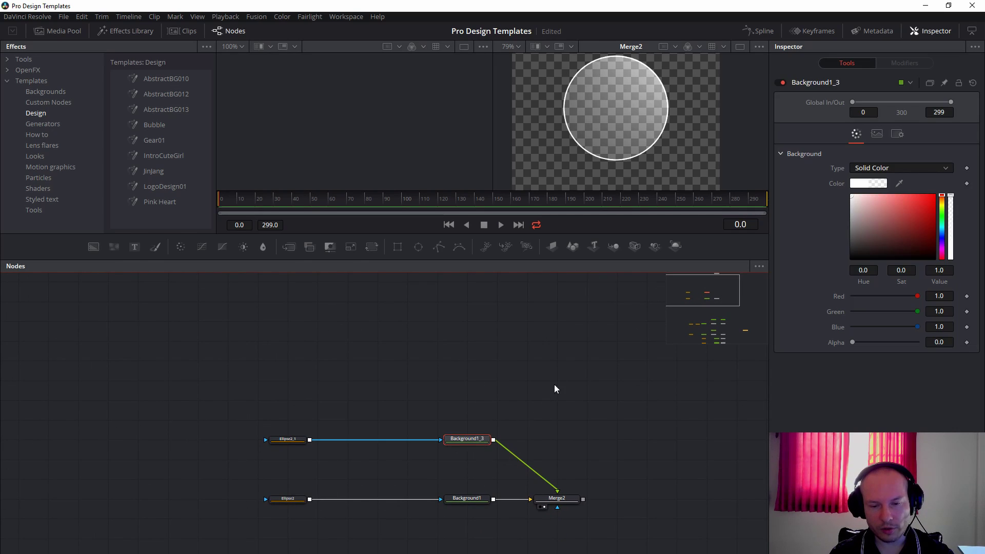
key(ctrl+shift+z)
key(ctrl+v)
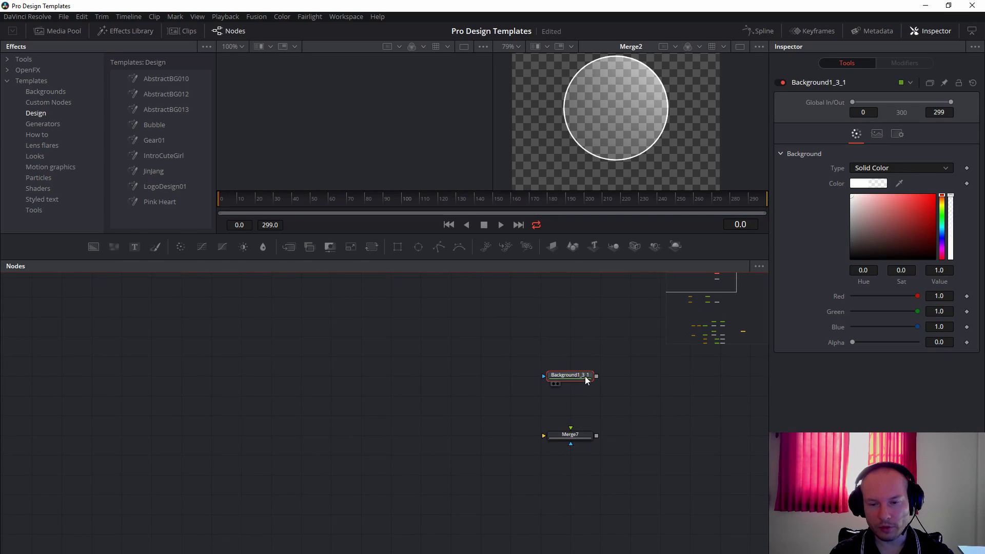
drag(596, 376, 543, 436)
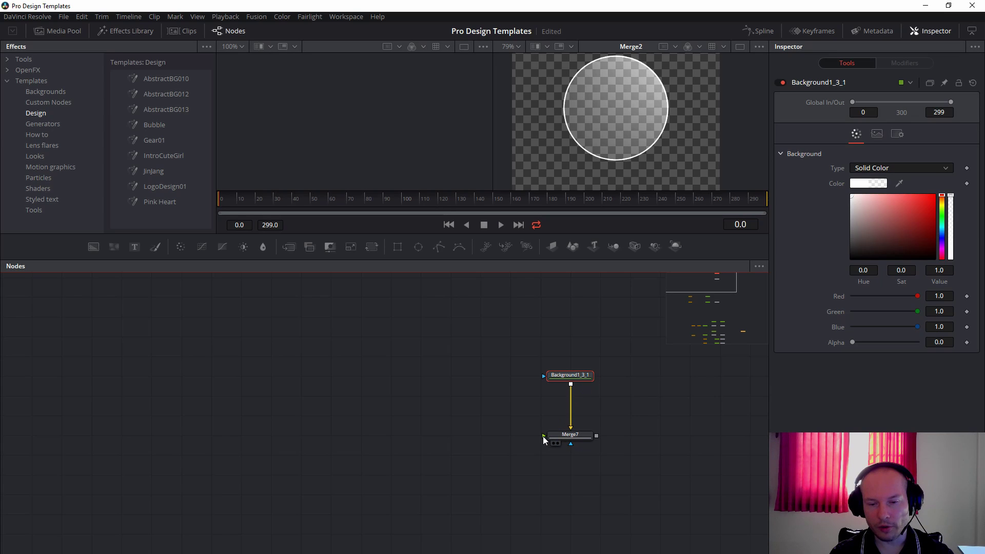
click(575, 441)
drag(649, 503, 593, 349)
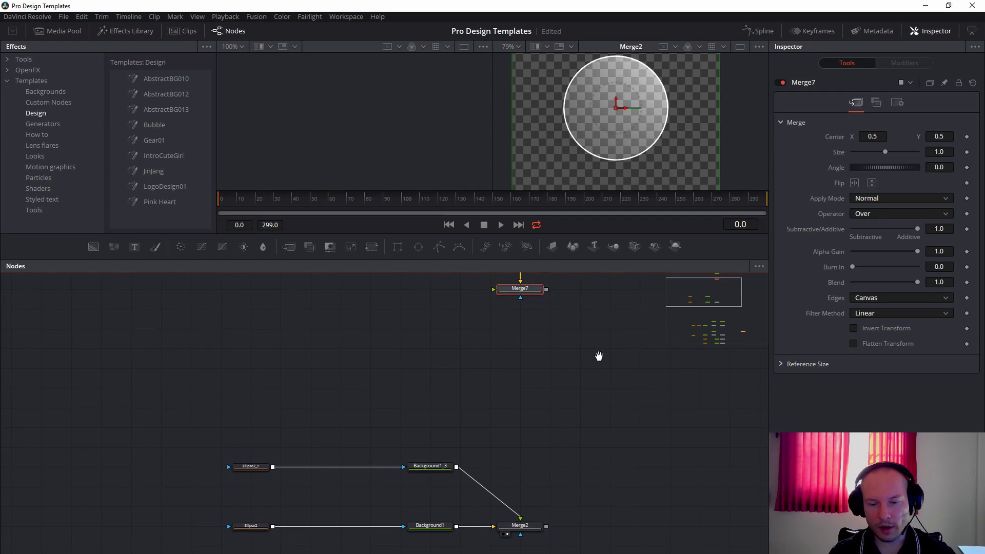
Detach Background1_3 from Merge2 and route Merge7's output into the chain through Merge8
drag(520, 518, 457, 370)
drag(547, 290, 533, 353)
scroll(492, 519, up, 2)
drag(566, 467, 604, 393)
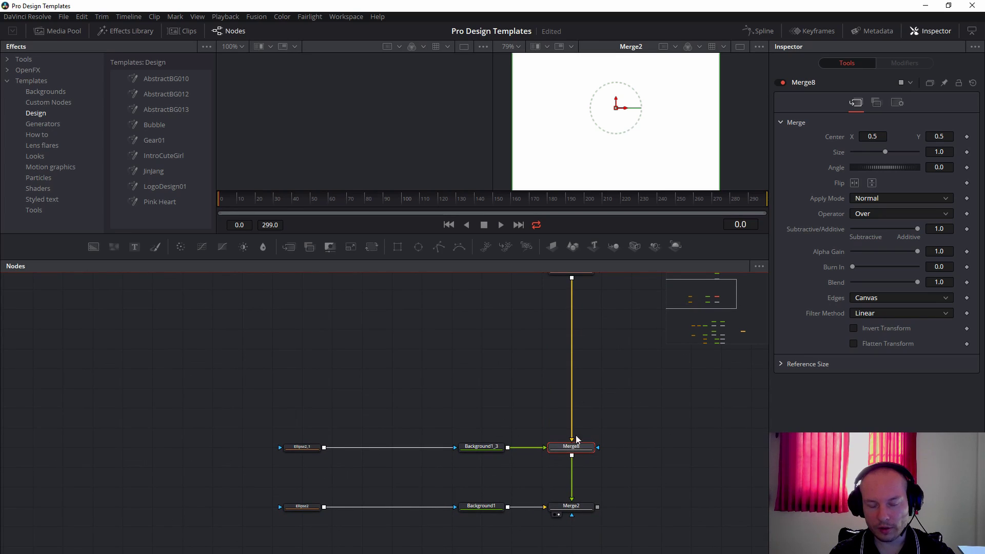
scroll(595, 452, up, 5)
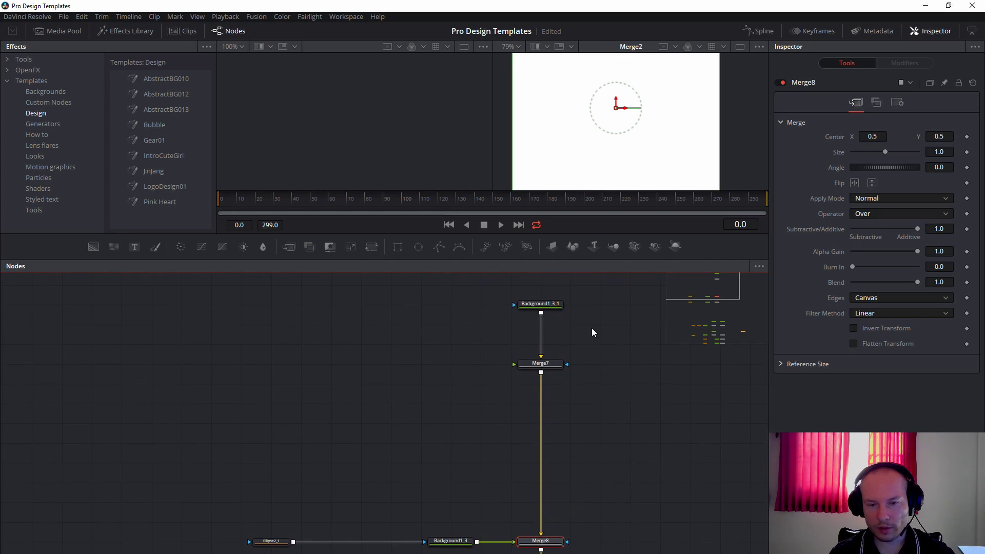
Set Background1_3_1's colour to transparent black, with red, green, blue and alpha at 0.0
click(545, 308)
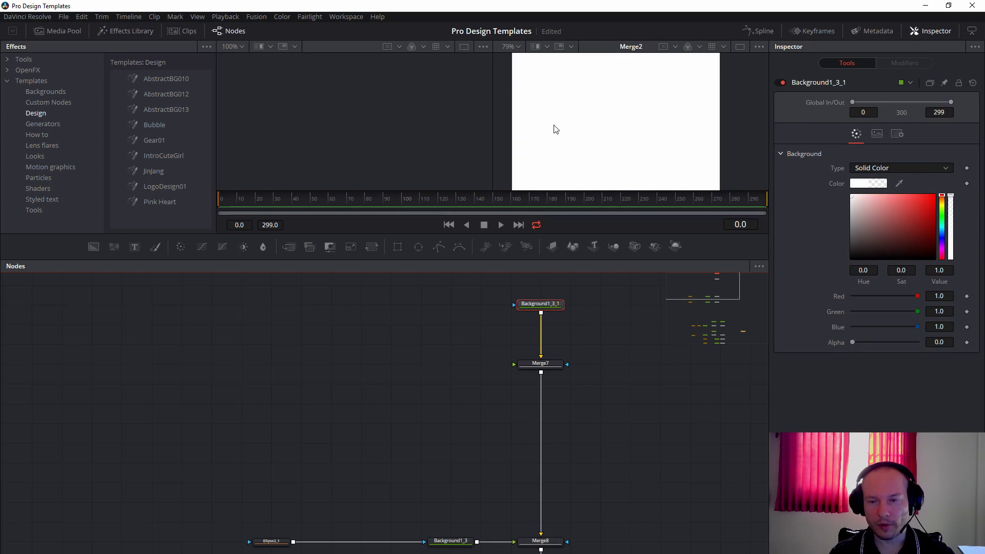
click(913, 237)
drag(866, 201, 948, 275)
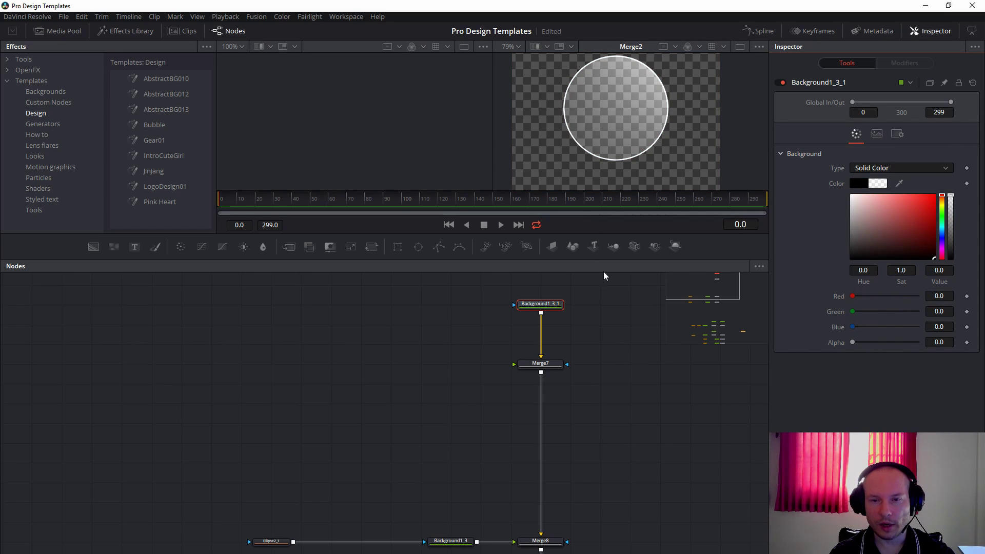
drag(360, 391, 474, 389)
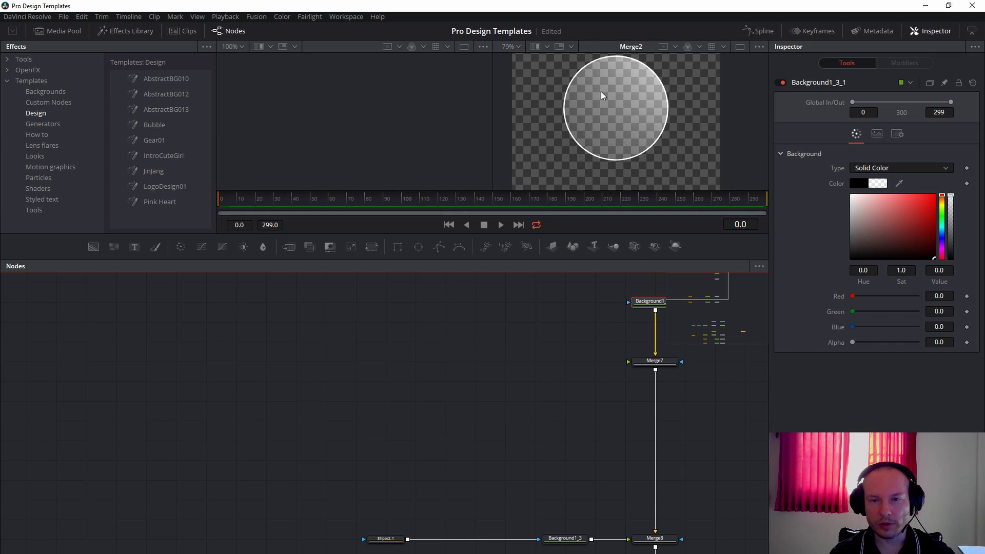
drag(512, 347, 493, 397)
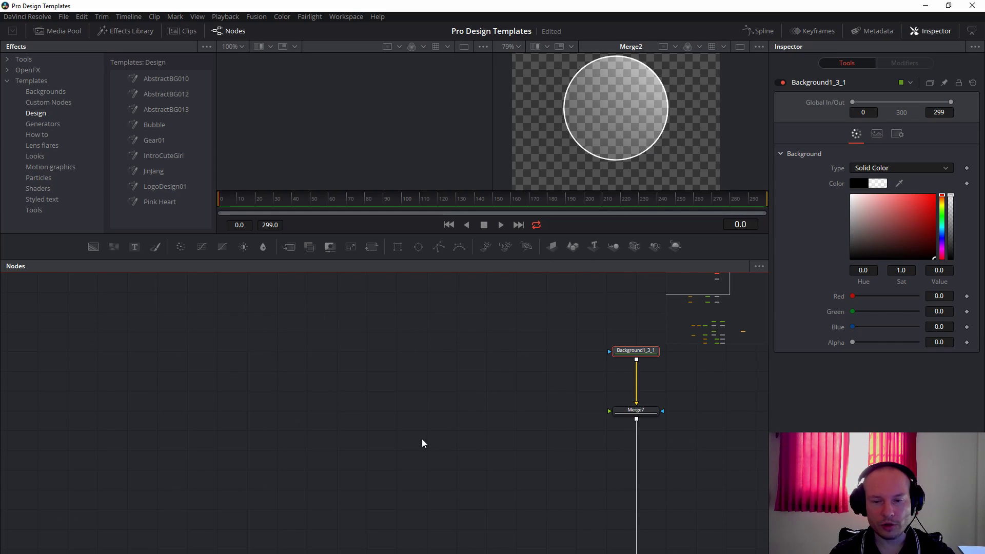
scroll(431, 410, down, 3)
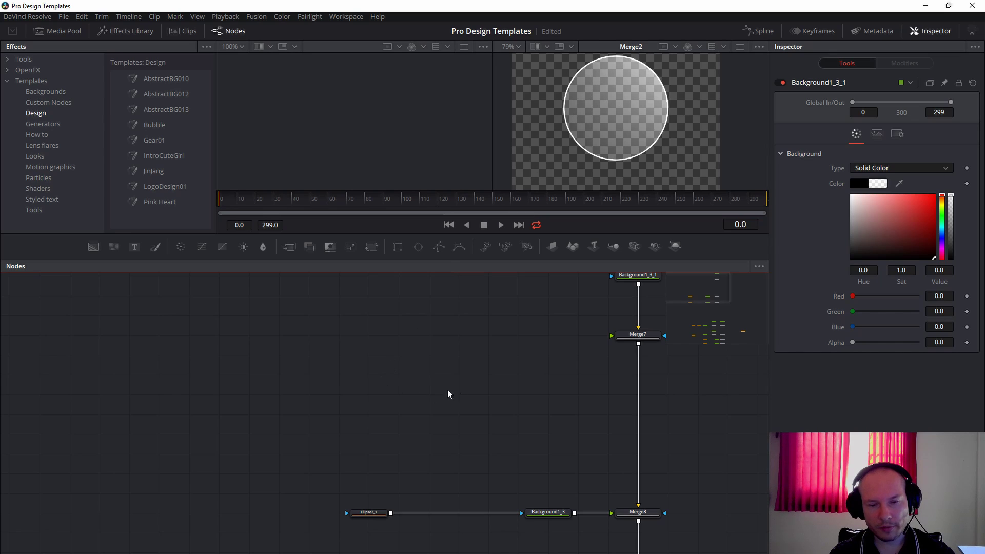
drag(314, 472, 556, 523)
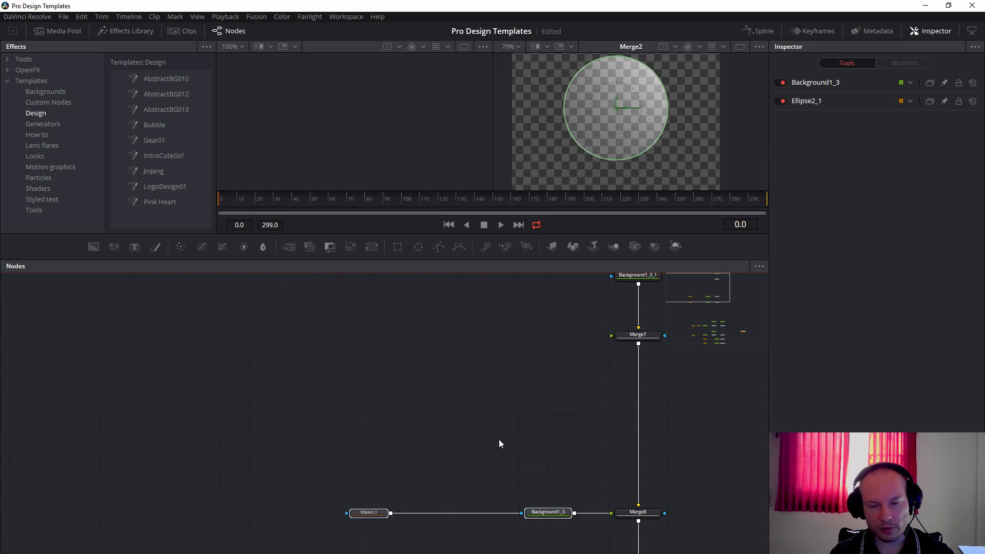
Paste another ellipse-and-background pair and feed Background1_3_2 through a new Merge9 into Merge10
key(ctrl+v)
drag(711, 417, 433, 457)
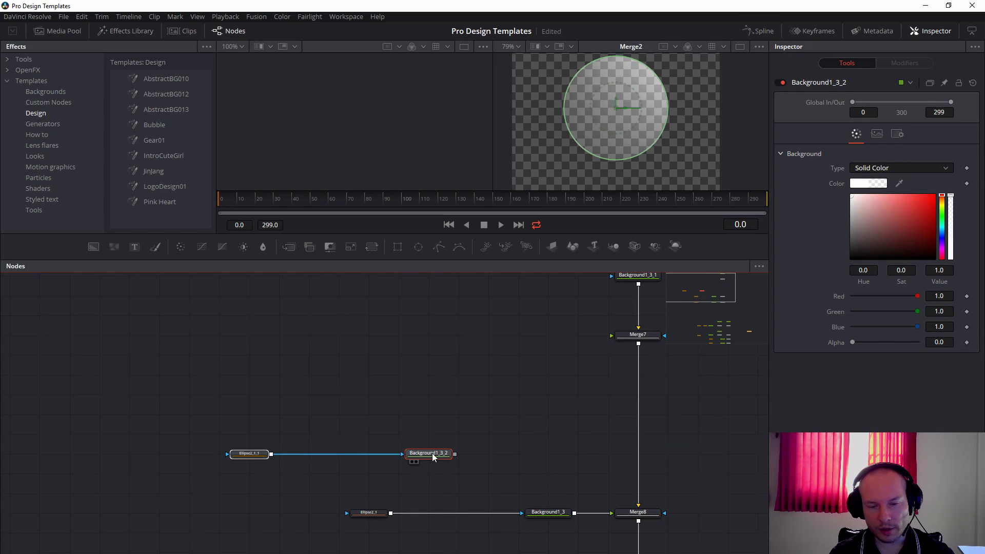
click(505, 418)
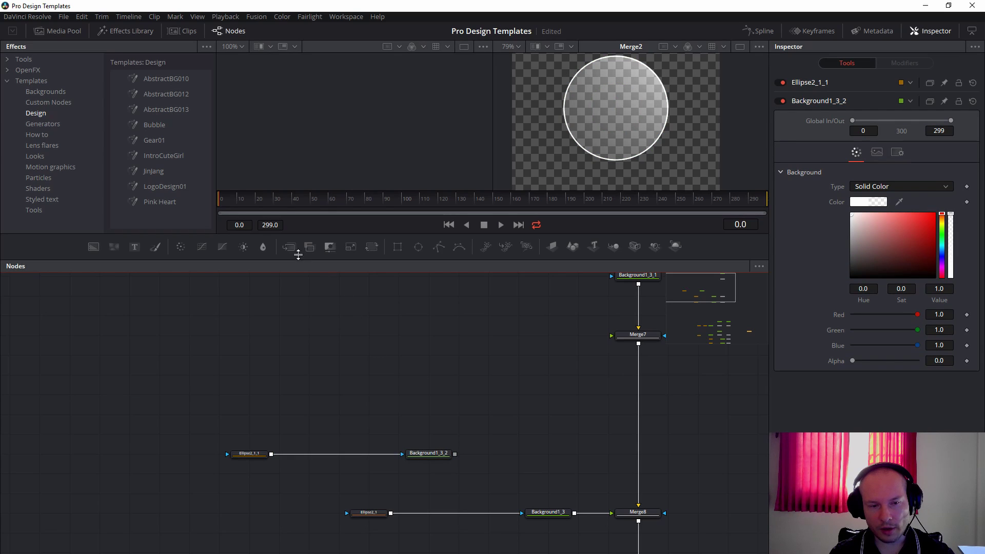
drag(289, 249, 555, 453)
drag(456, 454, 639, 347)
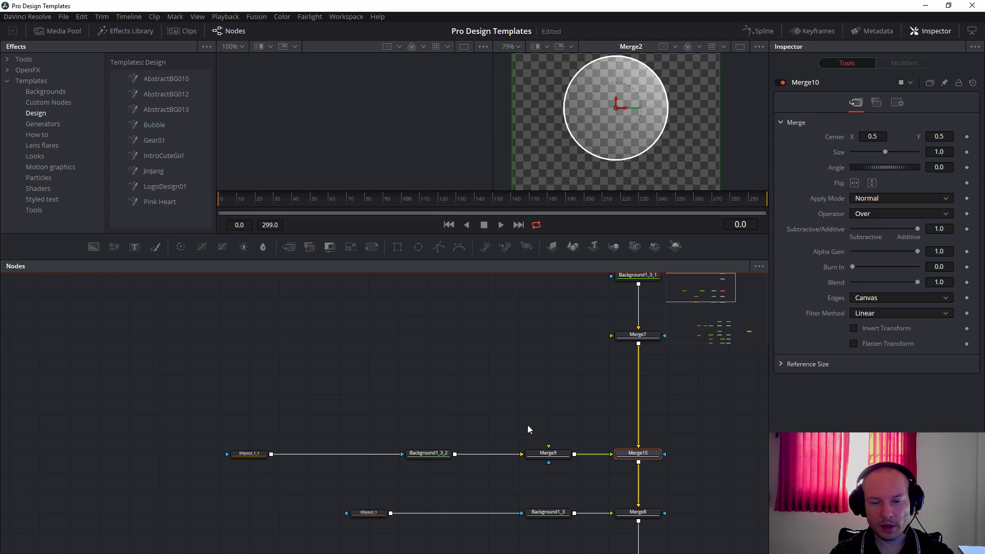
Link the pasted Background1_3_2_1 into Merge9 and swap inputs so it becomes the background
click(549, 454)
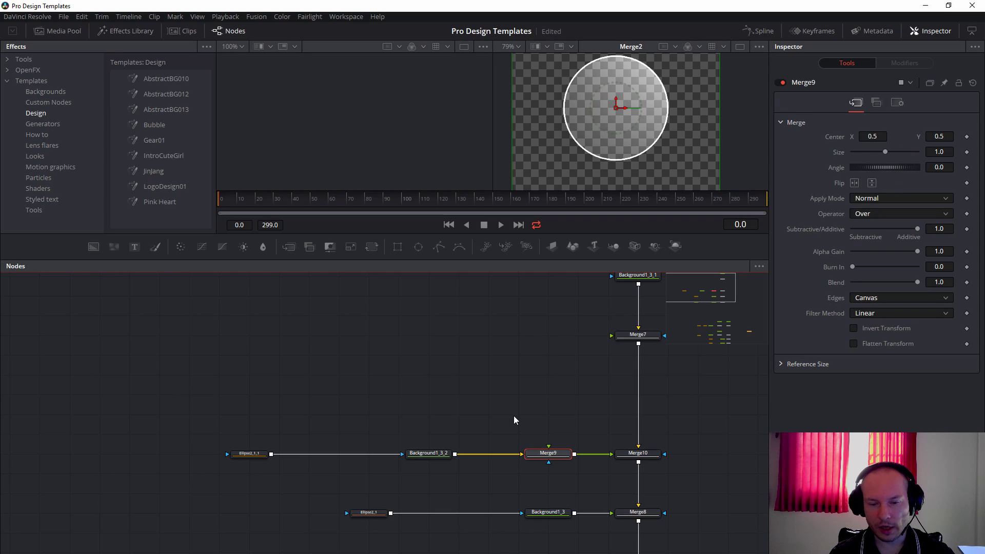
click(421, 455)
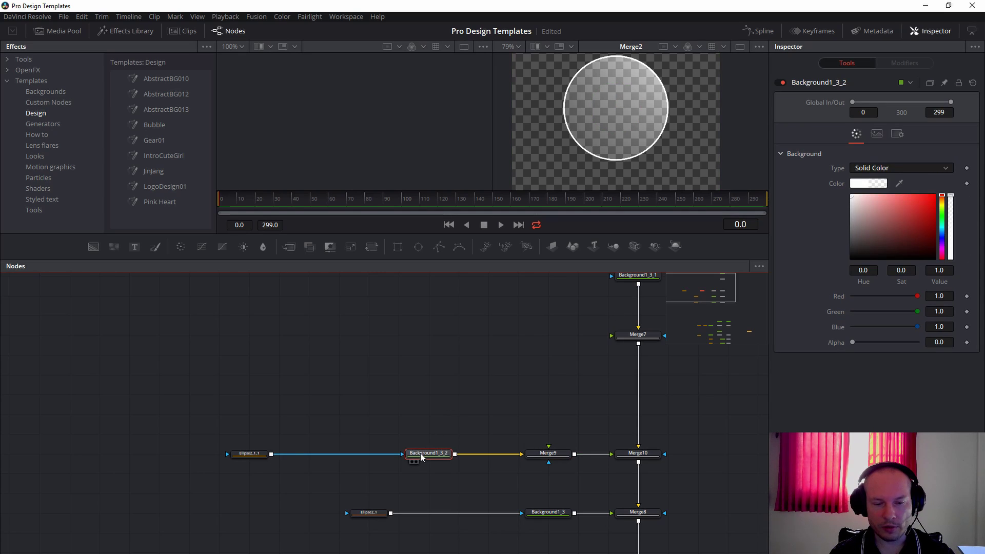
click(553, 413)
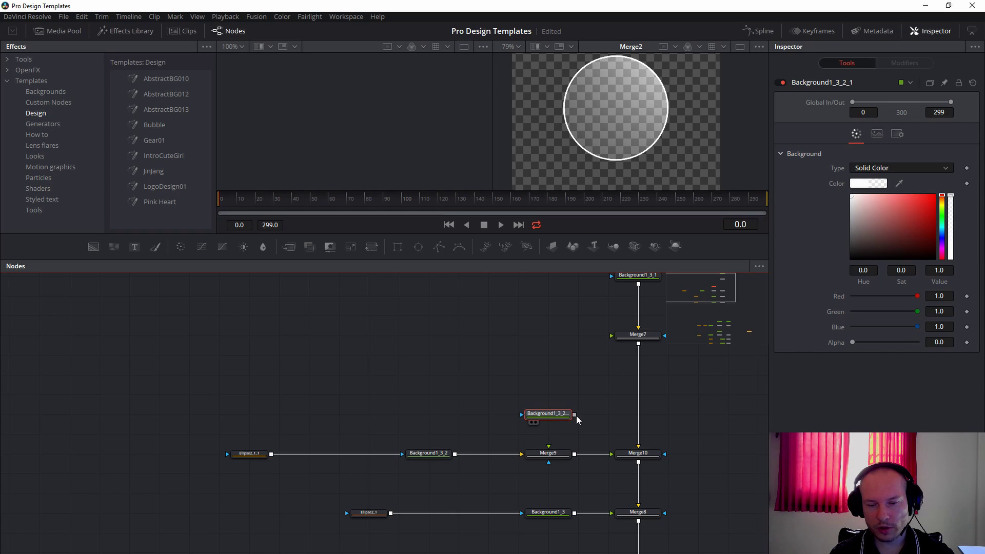
drag(574, 415, 549, 448)
click(555, 456)
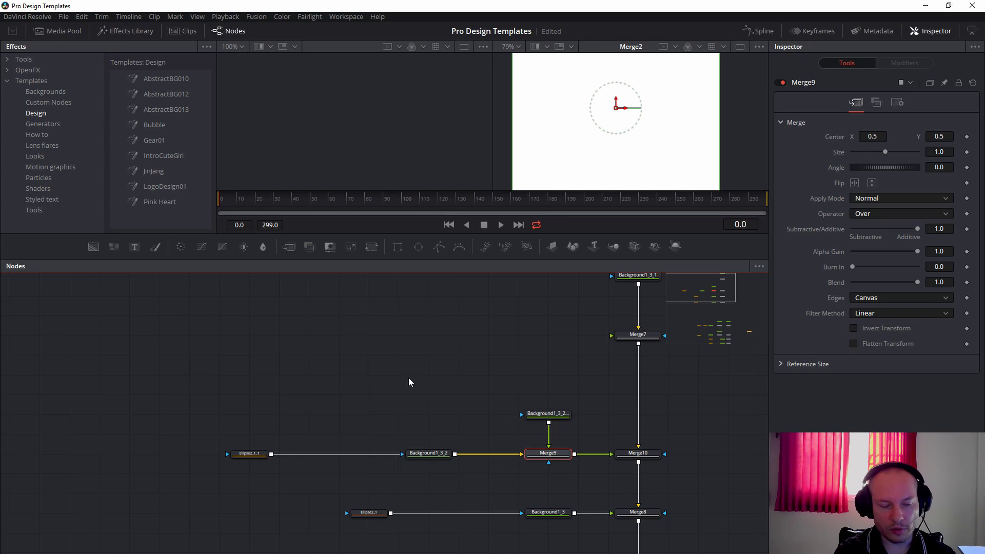
key(ctrl+t)
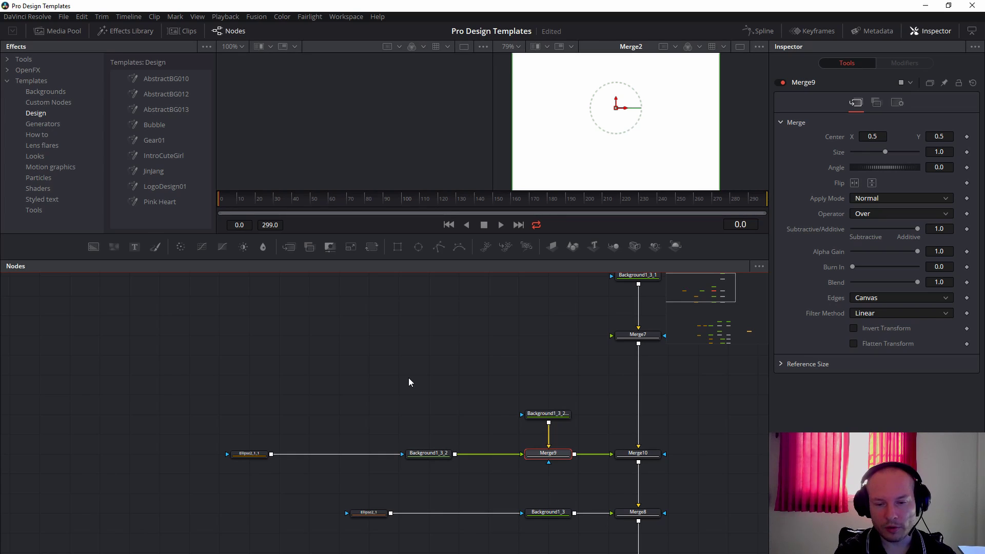
click(549, 415)
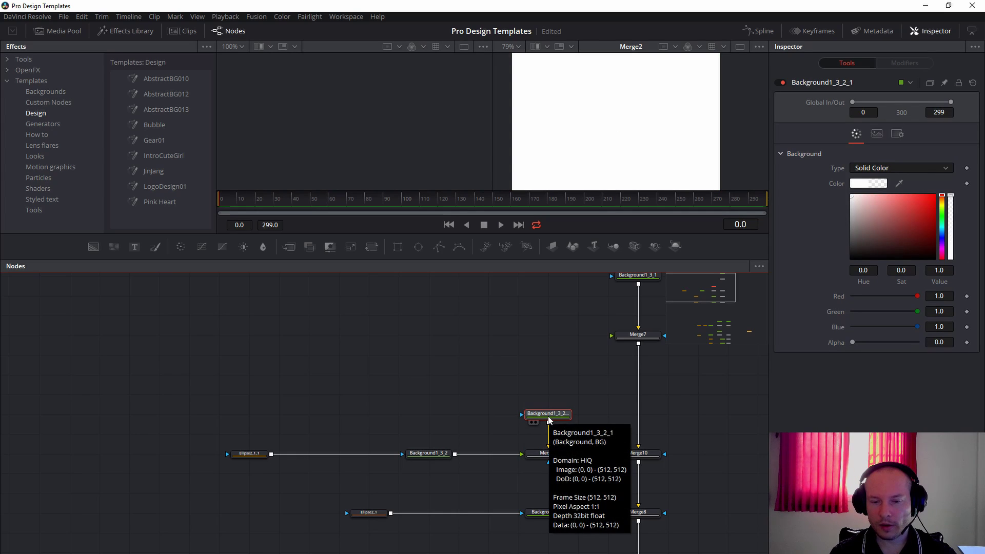
Make Background1_3_2_1 transparent black and turn Ellipse2_1_1 into a solid 0.142 × 0.236 oval
drag(903, 232, 960, 283)
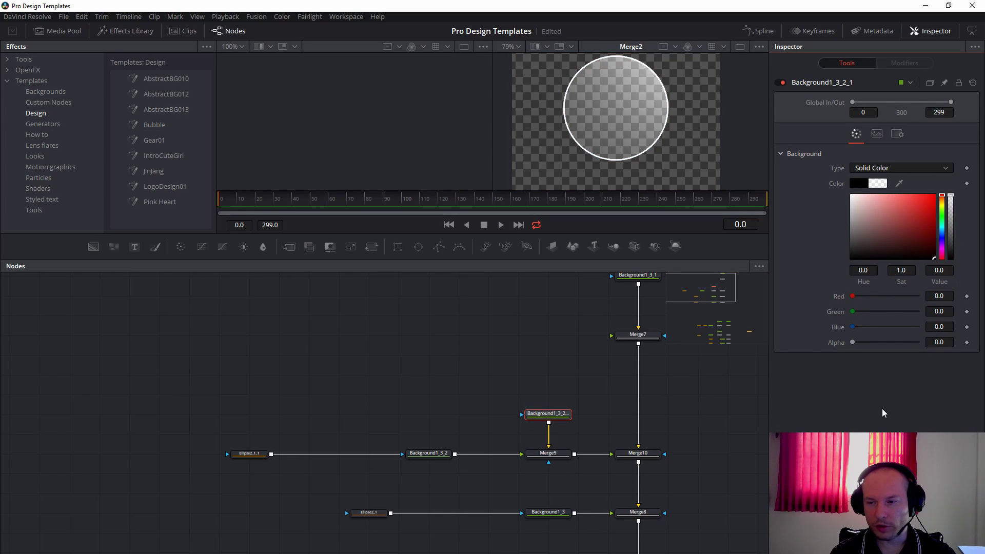
drag(242, 455, 331, 455)
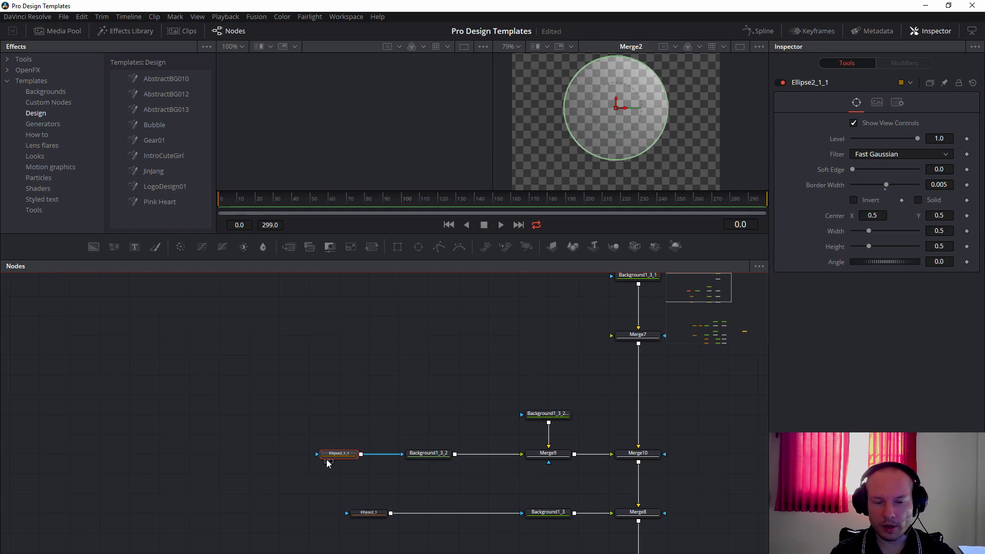
click(918, 200)
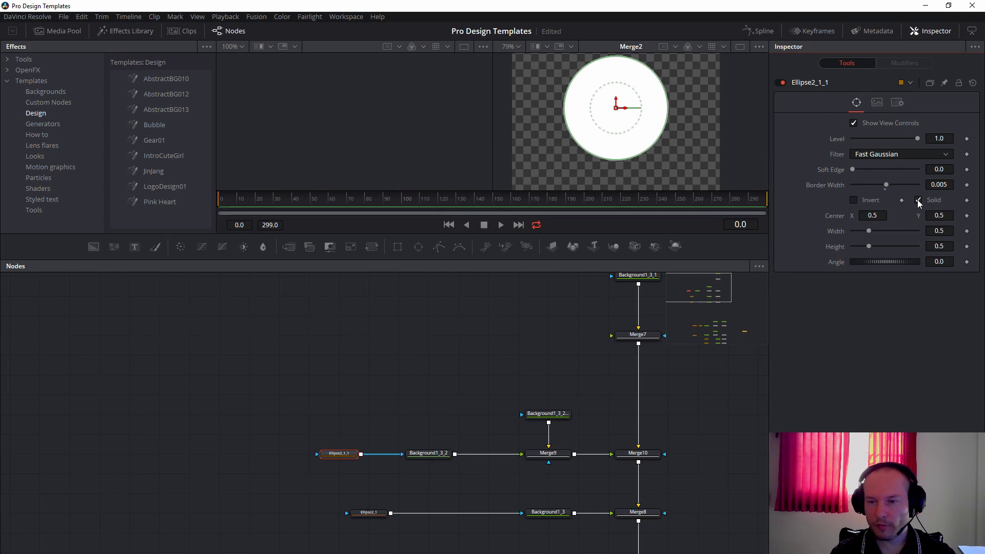
drag(869, 232, 857, 232)
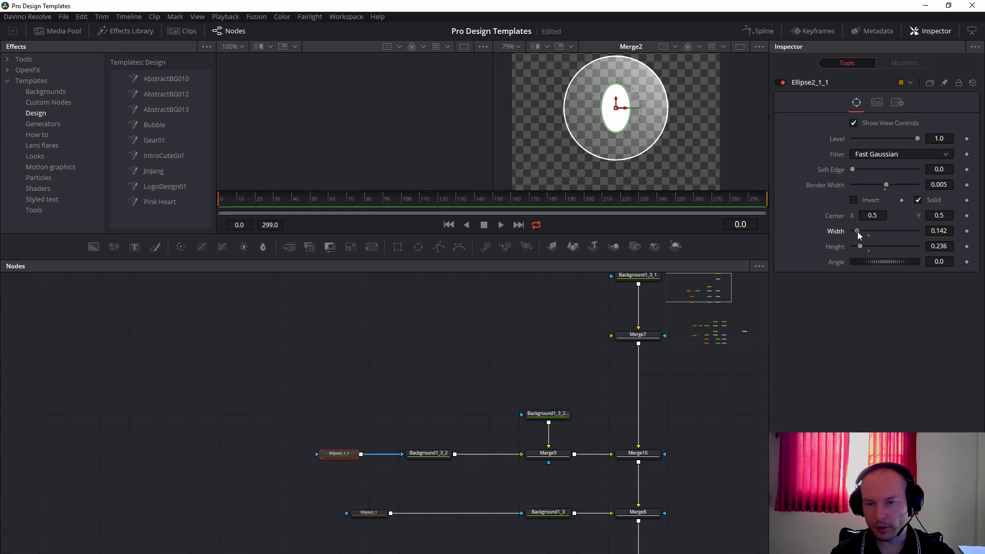
click(550, 455)
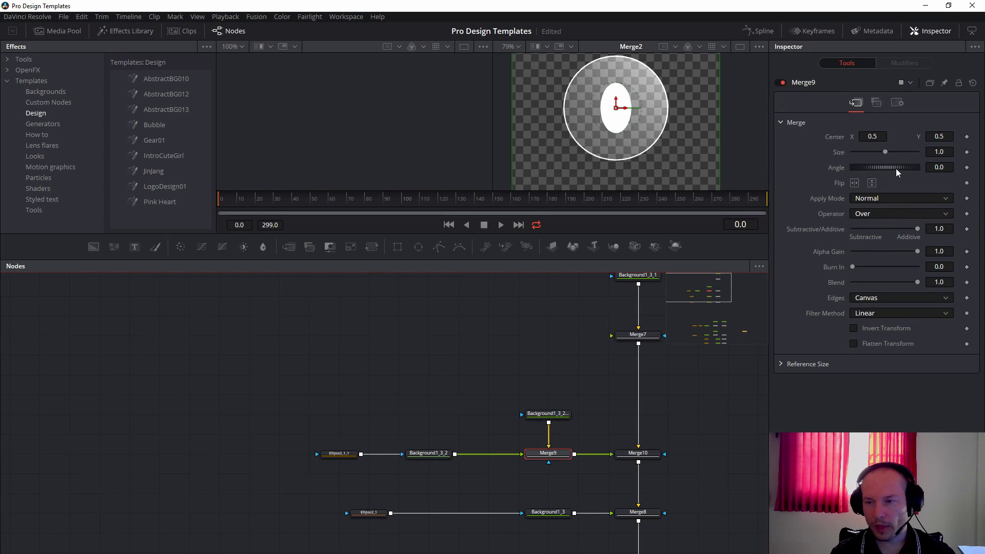
Set Merge9's angle to -45 and move its center up and left in the bubble
click(936, 167)
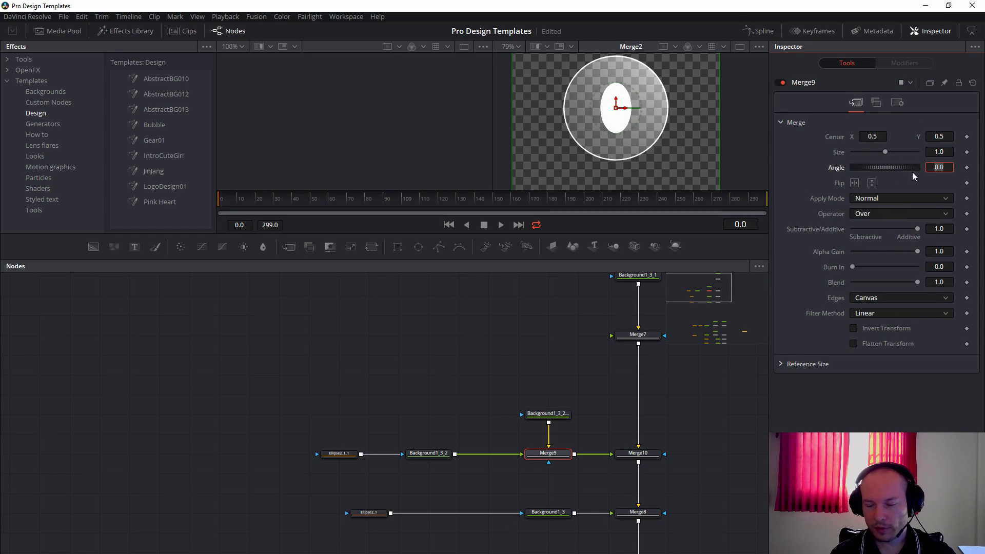
text(45)
key(Tab)
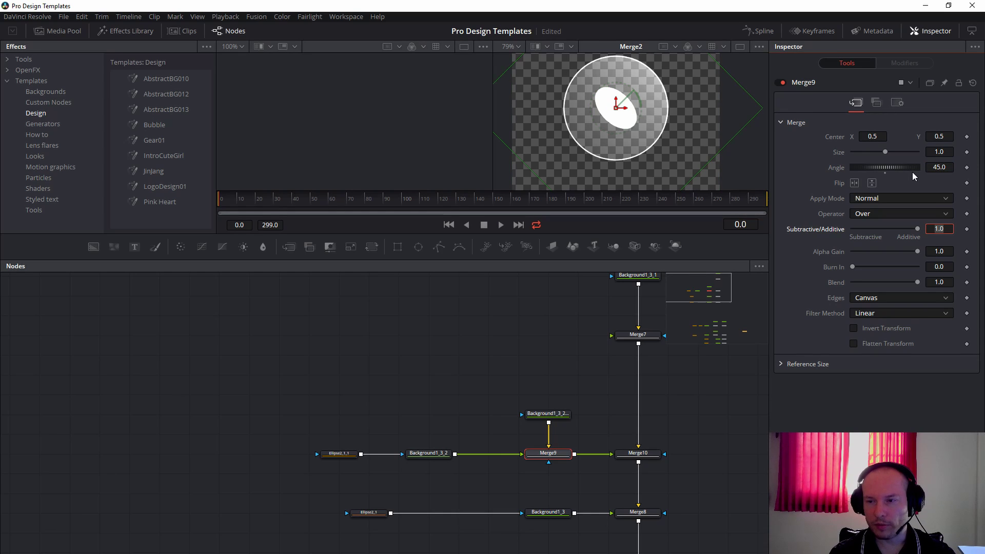
double_click(930, 167)
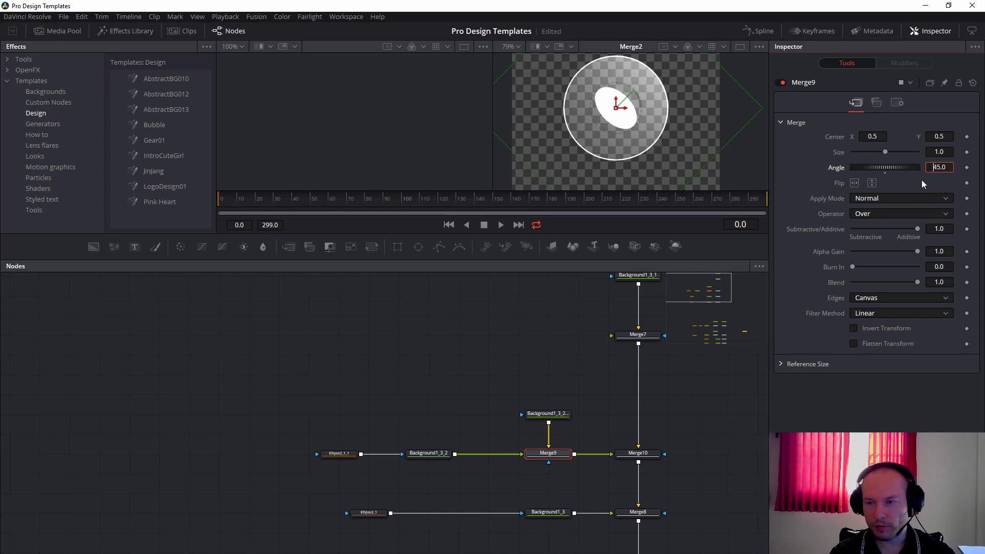
text(-45)
key(Tab)
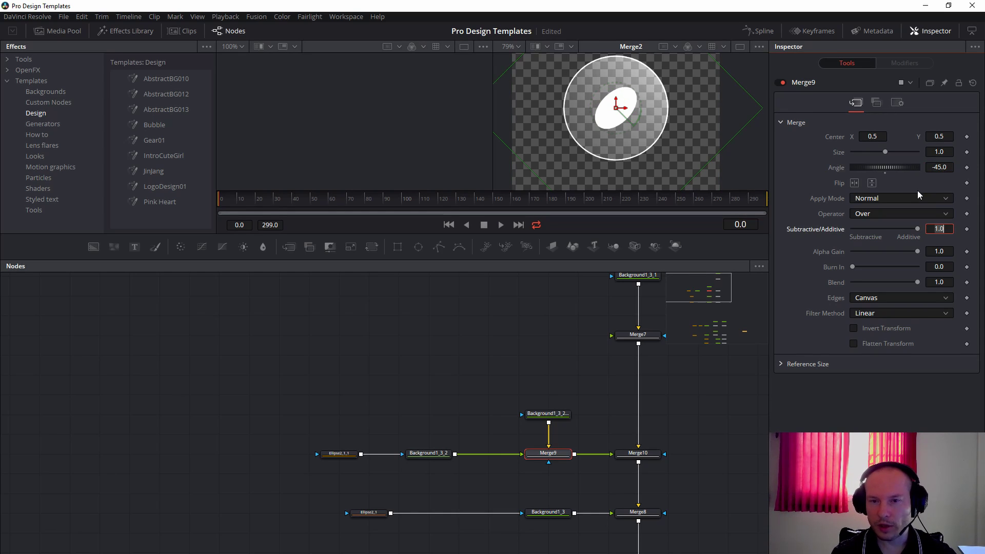
drag(618, 106, 594, 86)
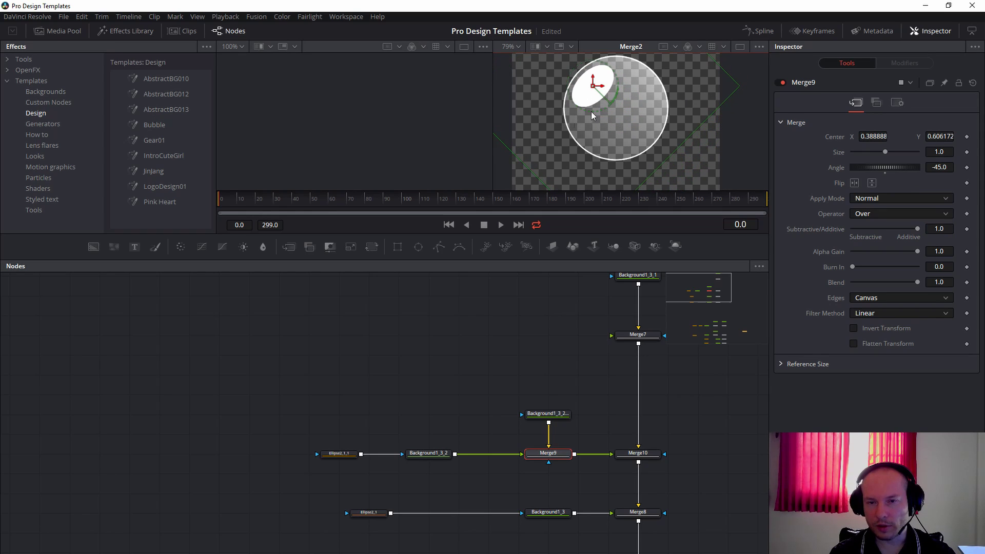
Shrink Ellipse2_1_1 to width 0.079 and height 0.189, then nudge the highlight further up-left
click(333, 454)
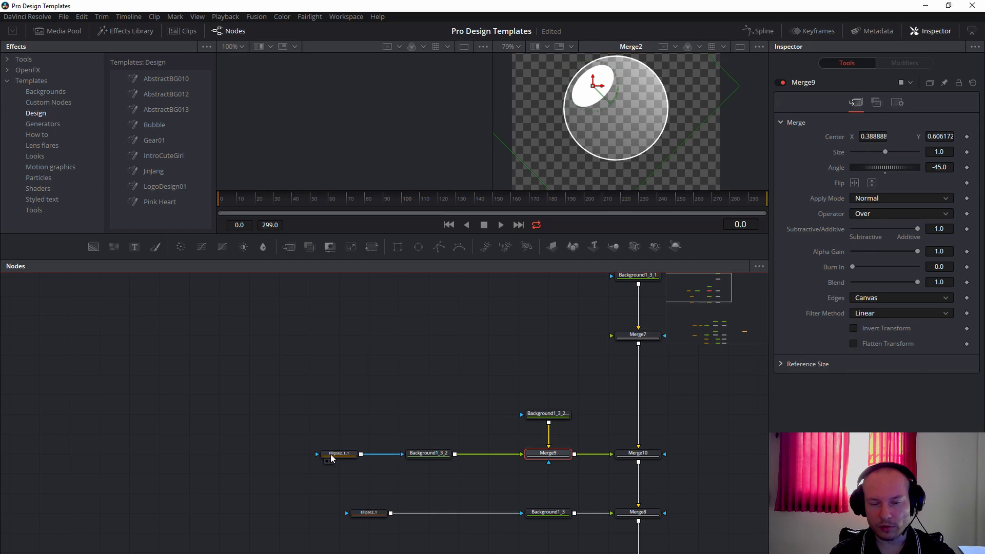
drag(857, 231, 856, 232)
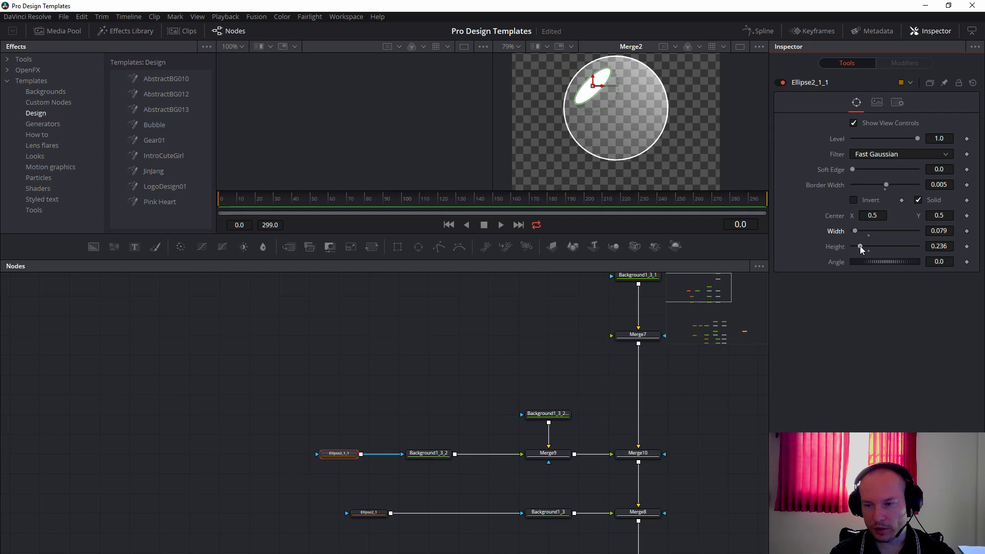
drag(860, 246, 860, 249)
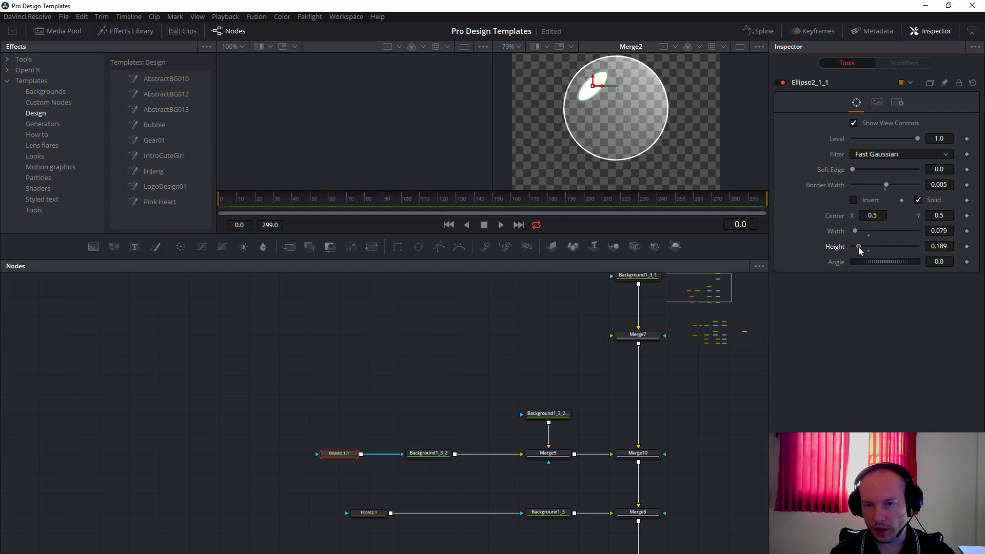
click(338, 465)
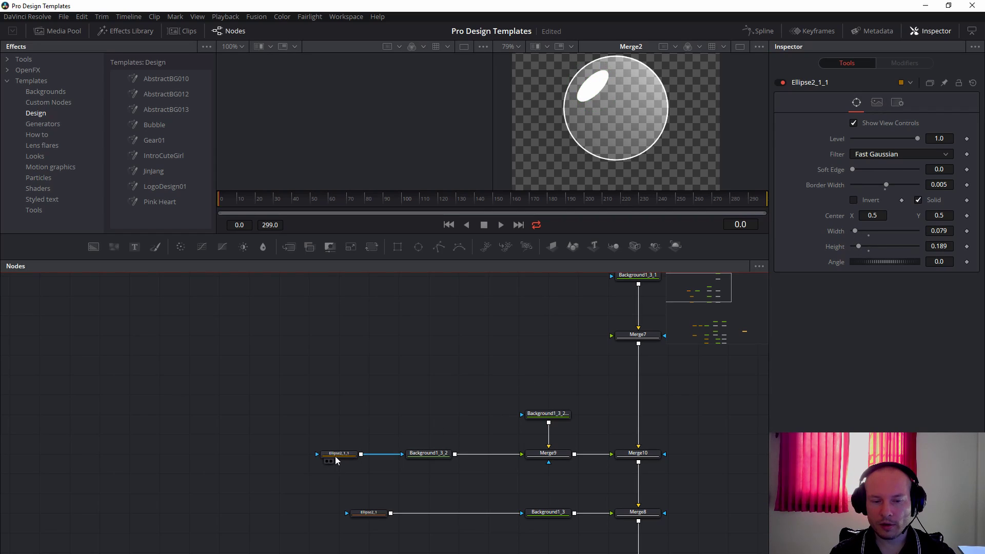
click(563, 455)
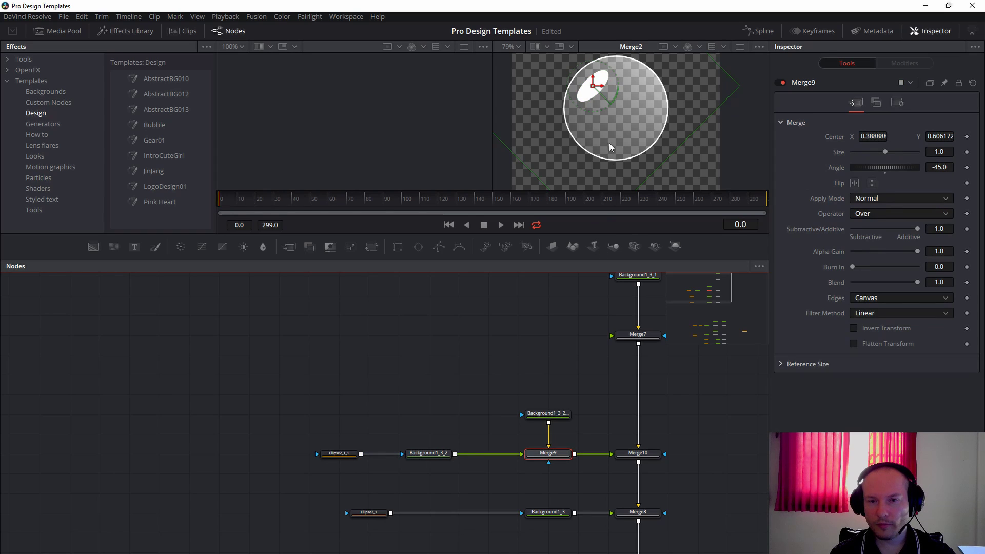
drag(594, 86, 594, 88)
click(492, 331)
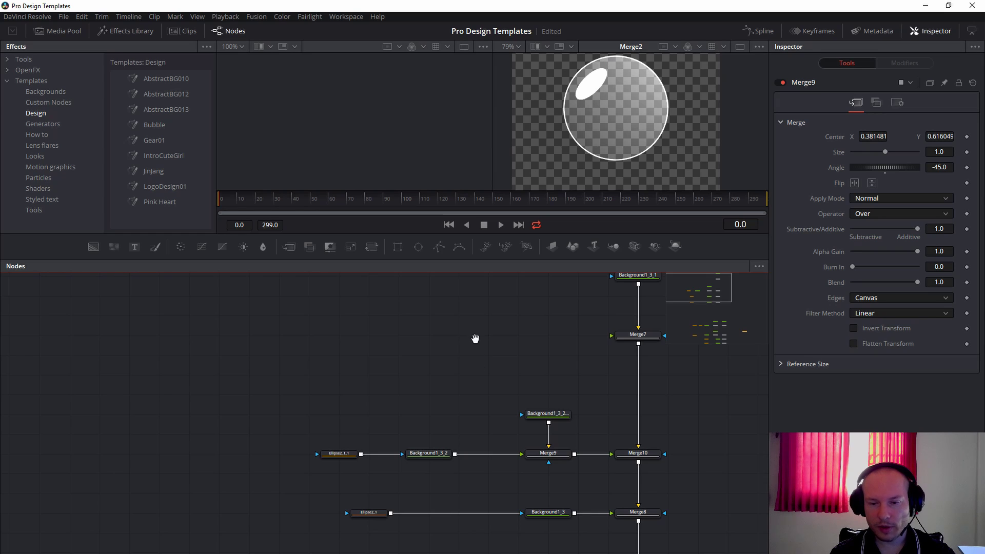
drag(469, 331, 507, 407)
drag(406, 430, 381, 389)
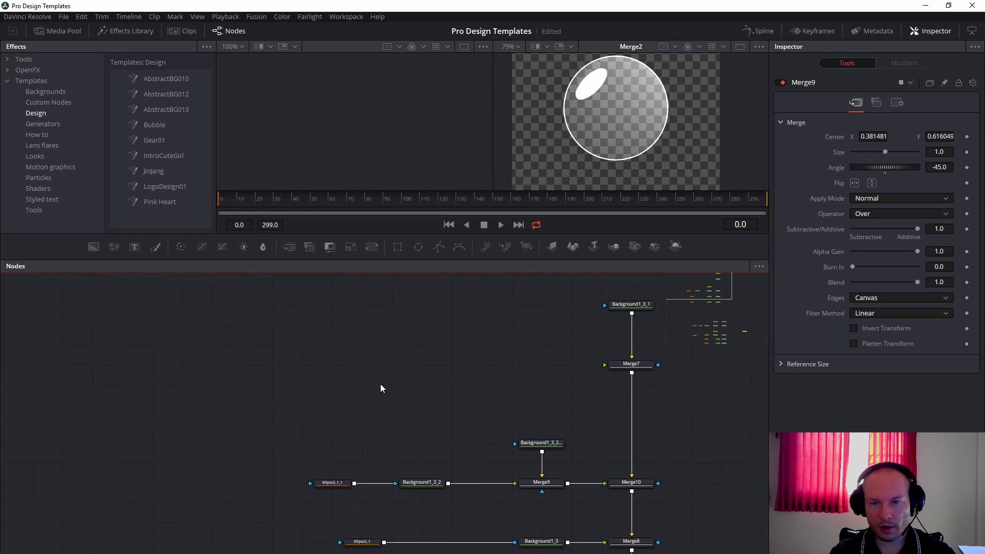
Duplicate the highlight's ellipse, background and Merge9 nodes, placing the copies above the originals
drag(256, 391, 590, 497)
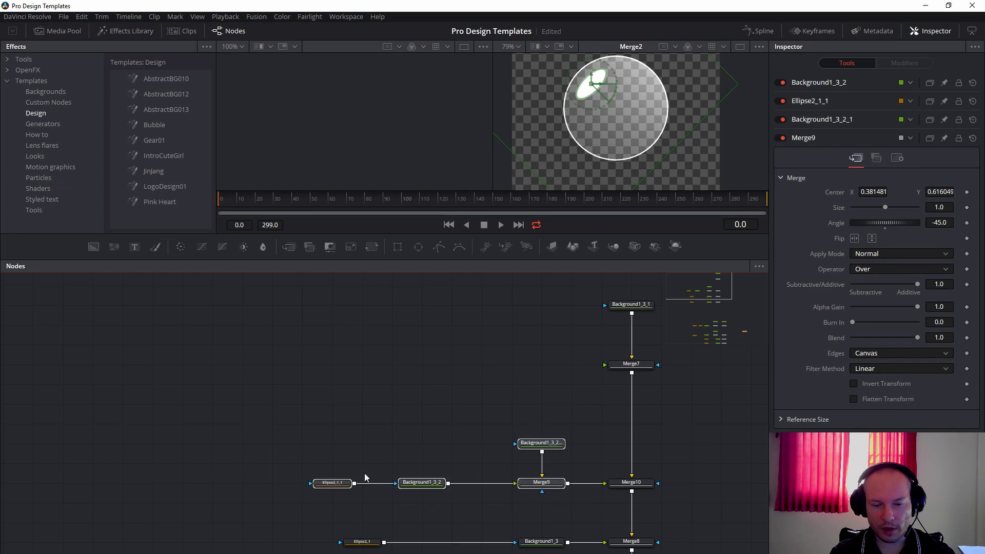
drag(285, 390, 562, 503)
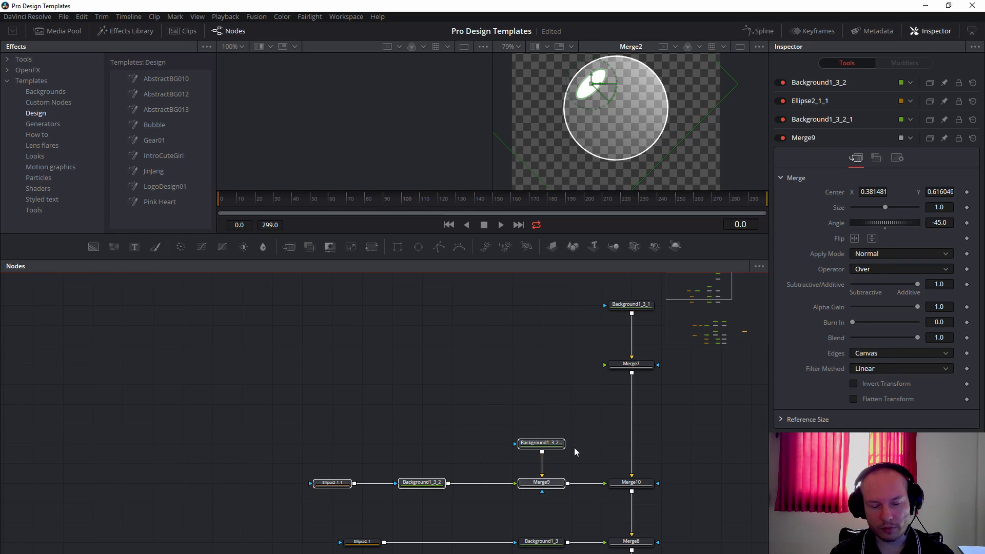
key(ctrl+v)
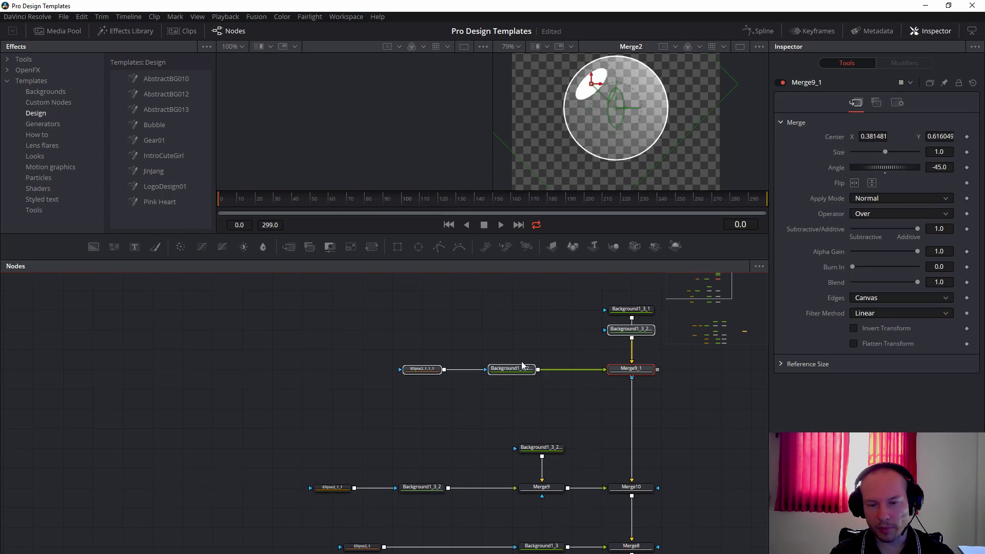
mouse_move(613, 371)
mouse_down()
mouse_move(487, 373)
mouse_move(610, 372)
mouse_up()
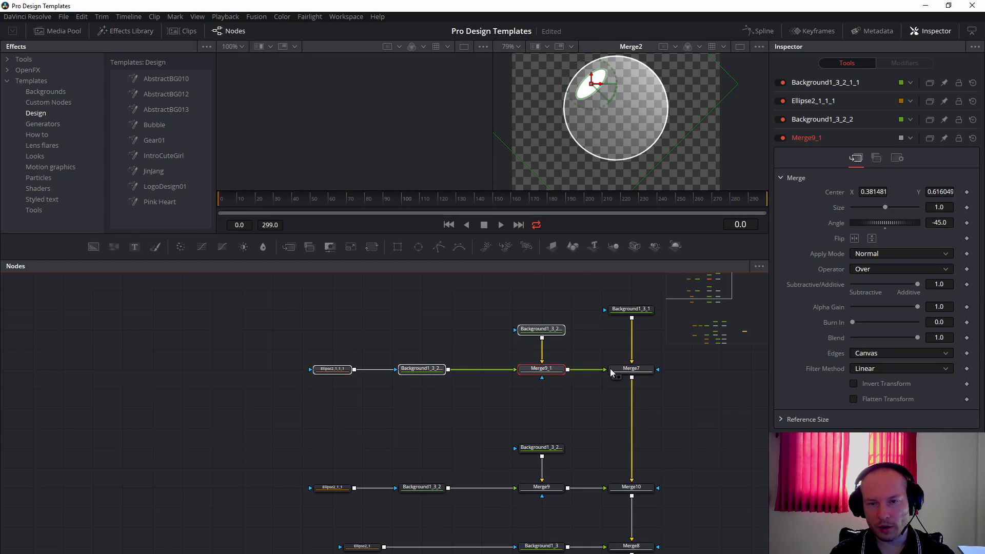
click(451, 332)
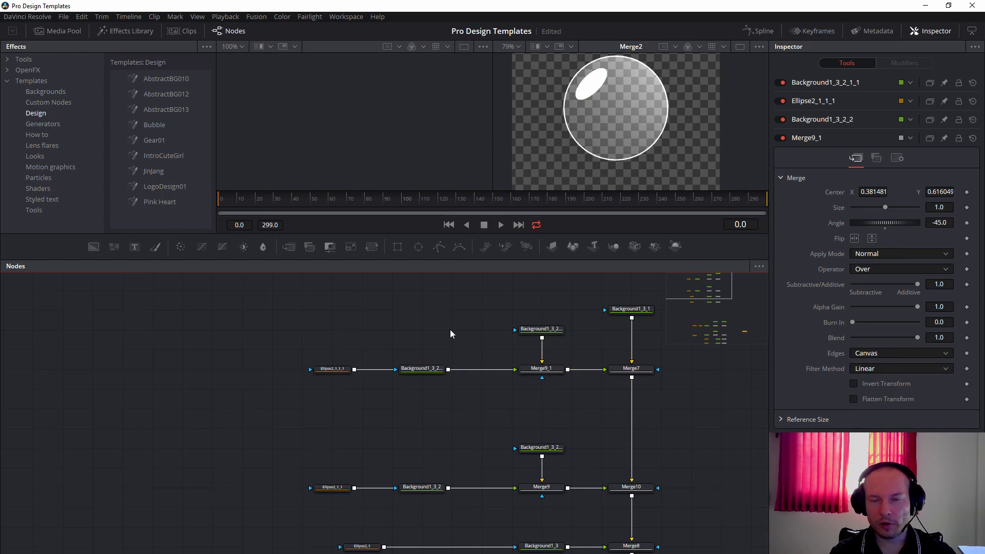
Move Merge9_1's center to the lower right, around 0.623456, 0.386419
click(548, 373)
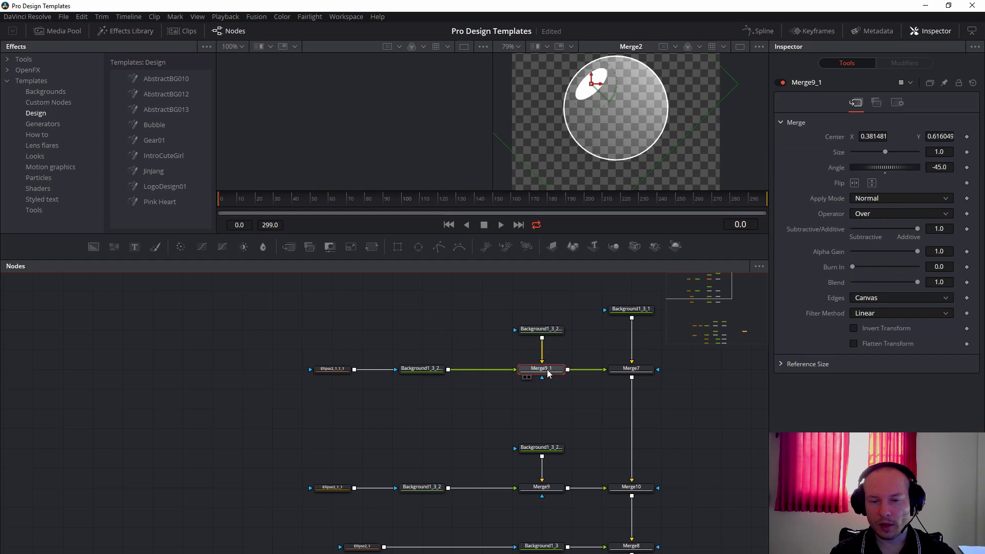
drag(593, 87, 631, 127)
drag(638, 131, 643, 135)
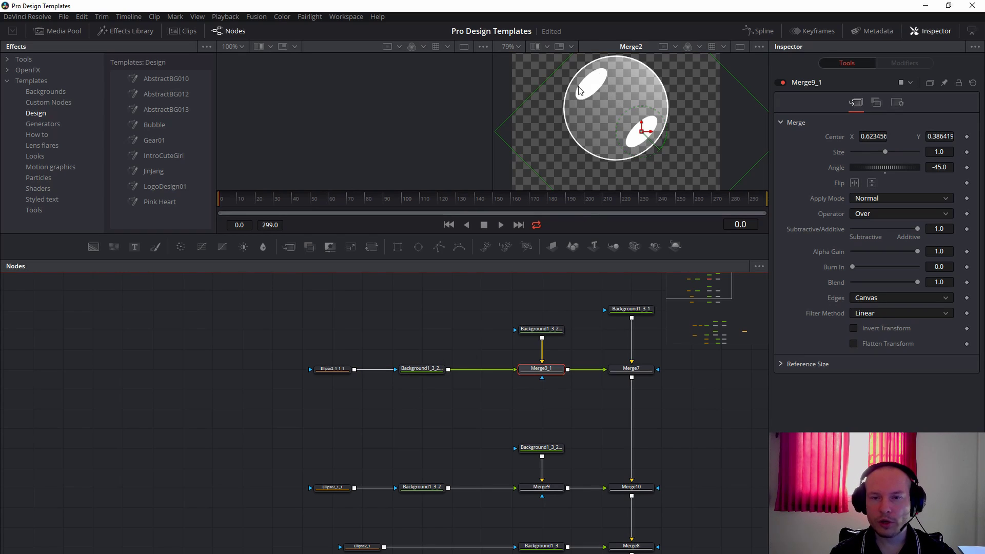
click(539, 488)
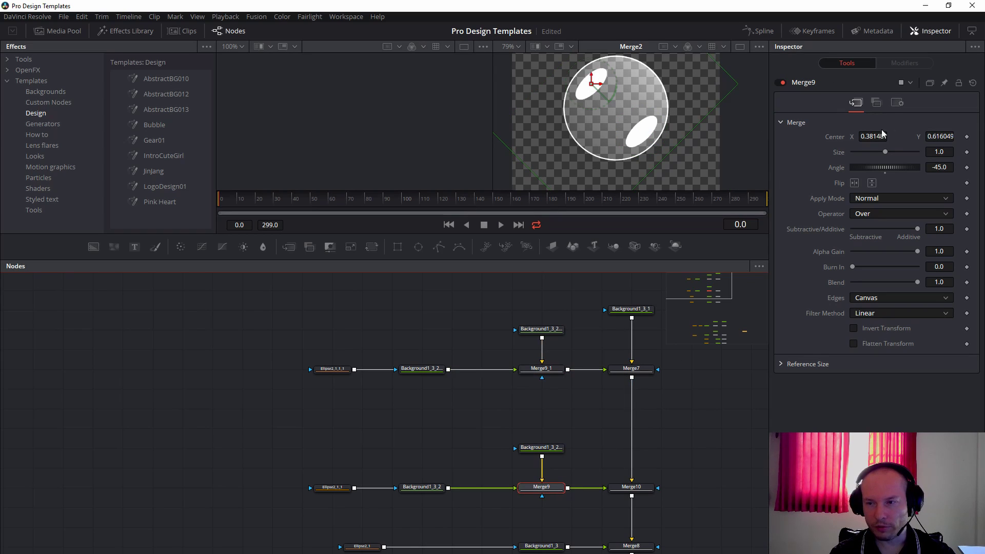
Lower Merge9's Blend to 0.331 to fade the upper highlight
click(897, 102)
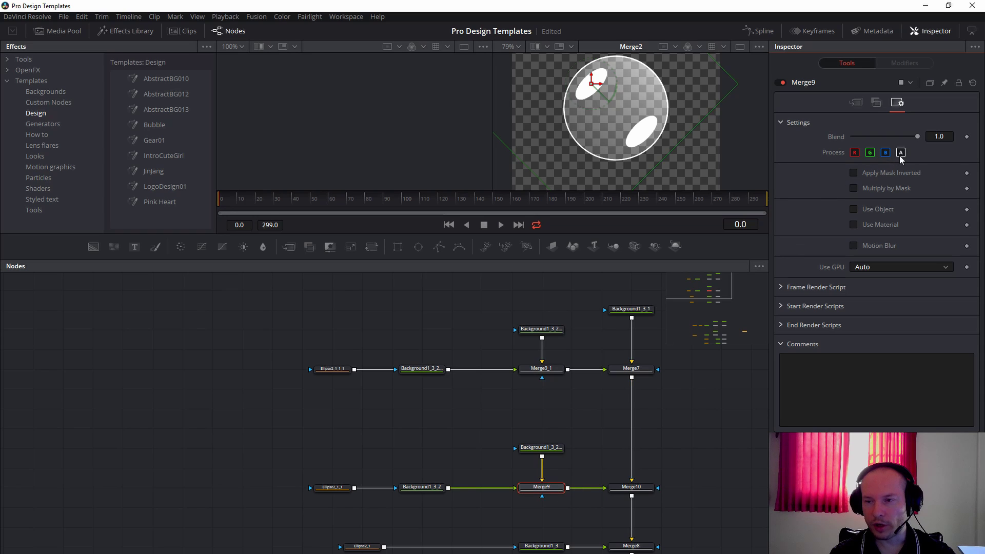
drag(918, 136, 877, 151)
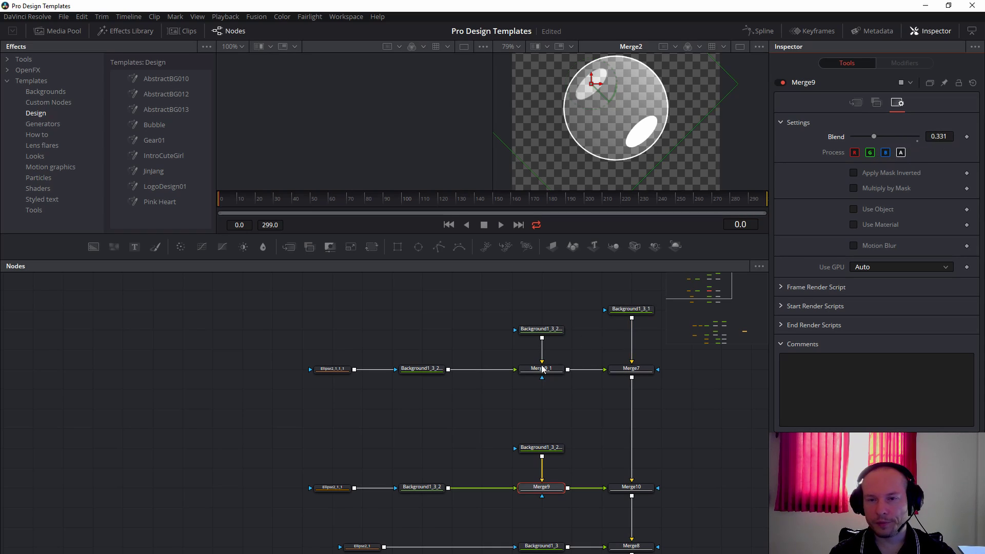
scroll(457, 424, up, 2)
click(458, 319)
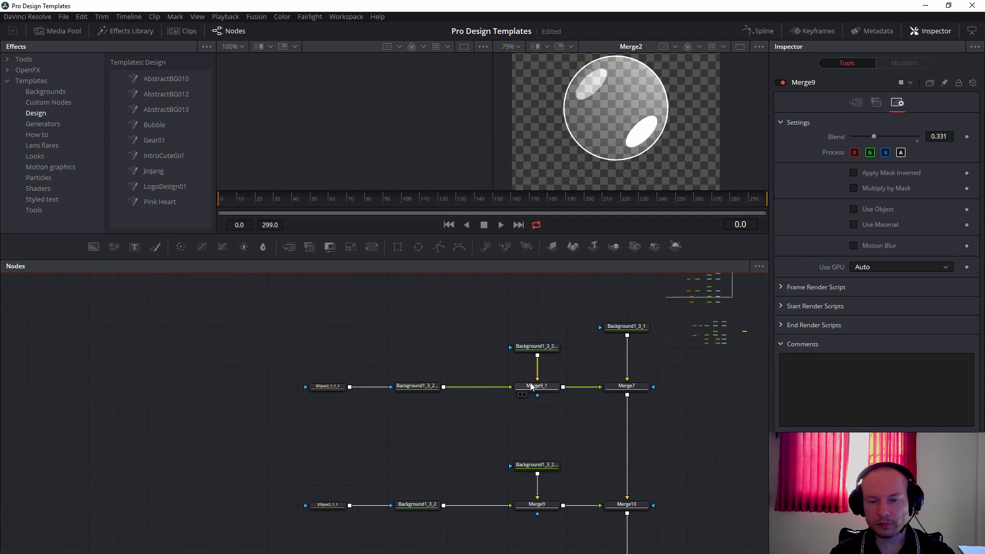
Lower Merge9_1's Blend to 0.205 to fade the lower-right highlight
click(544, 389)
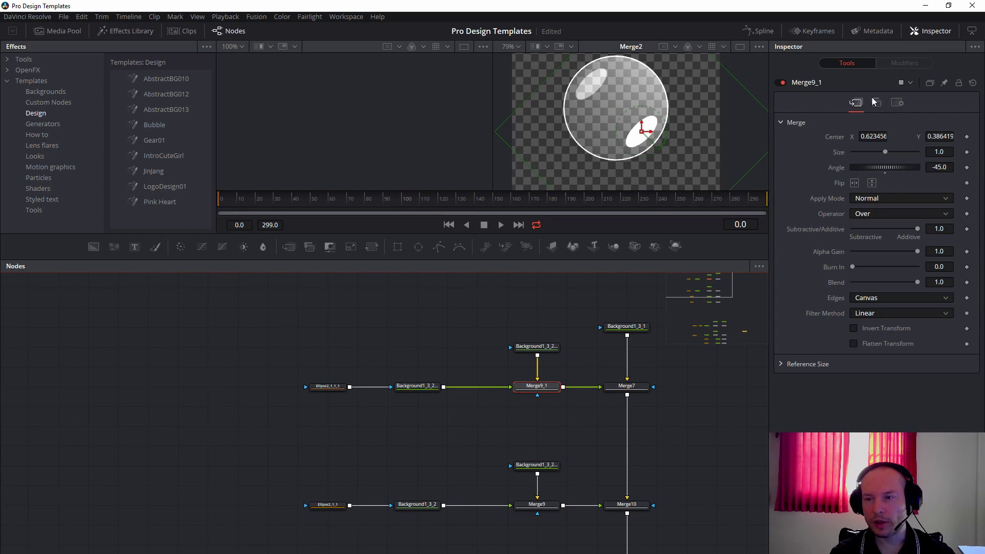
click(899, 102)
drag(917, 134, 865, 140)
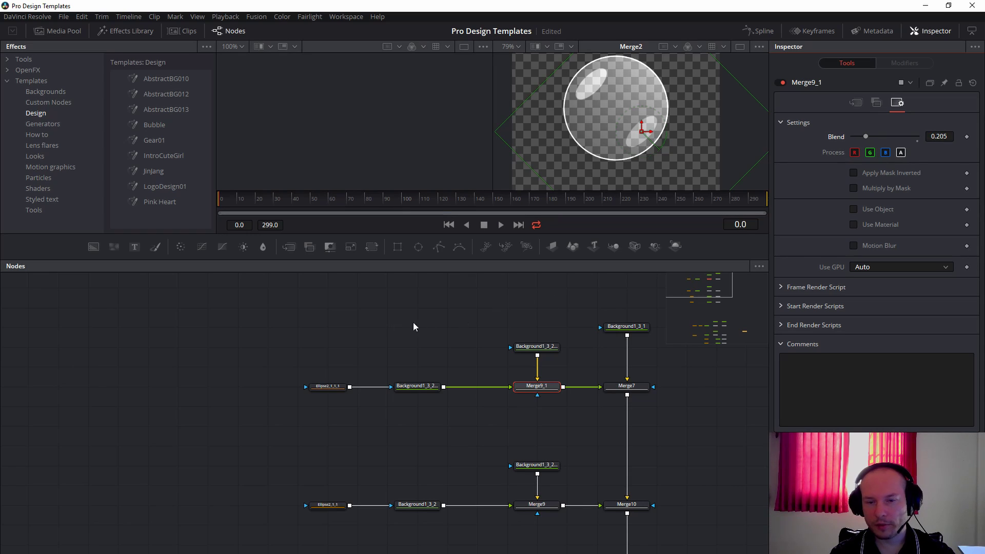
click(365, 341)
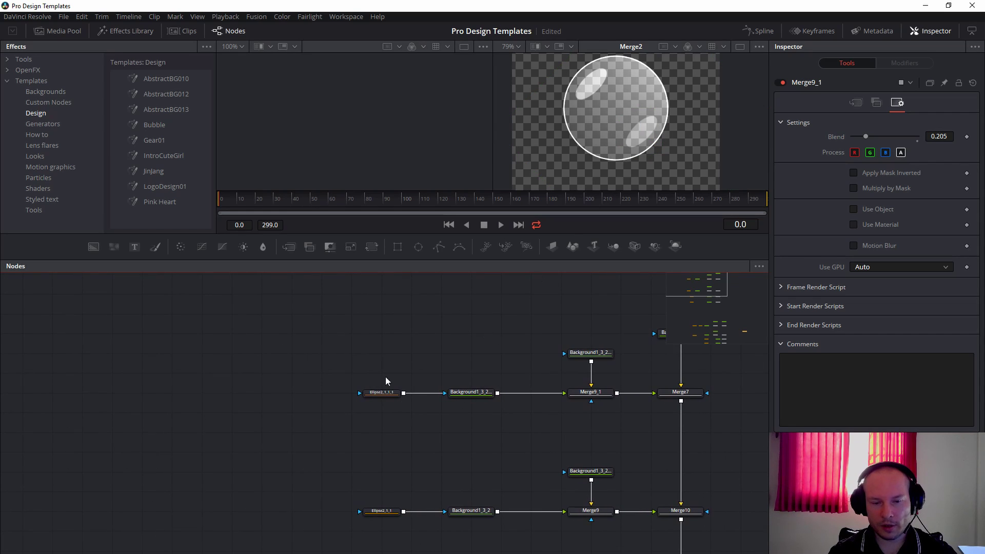
drag(378, 394, 304, 398)
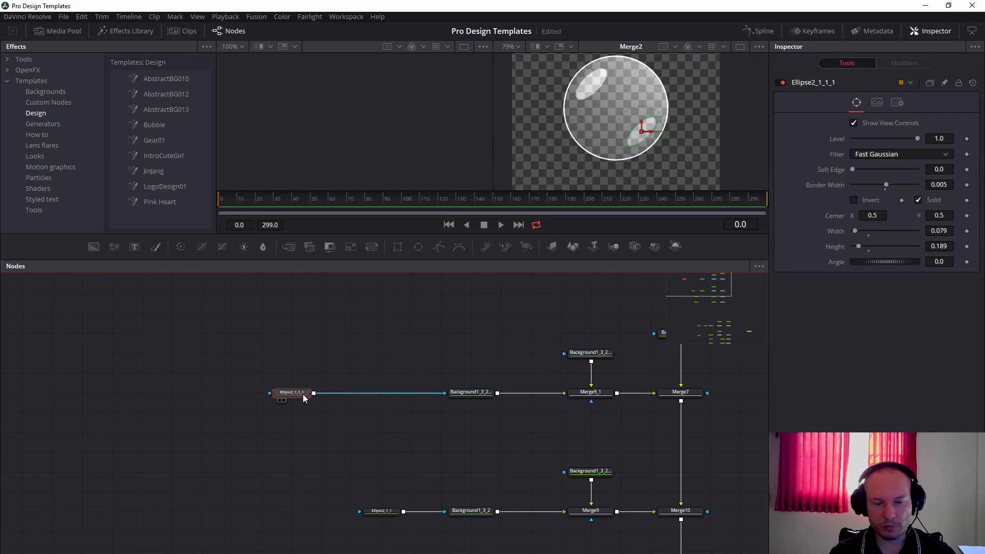
Paste a copy of the highlight ellipse and set its Paint Mode to Subtract
click(354, 365)
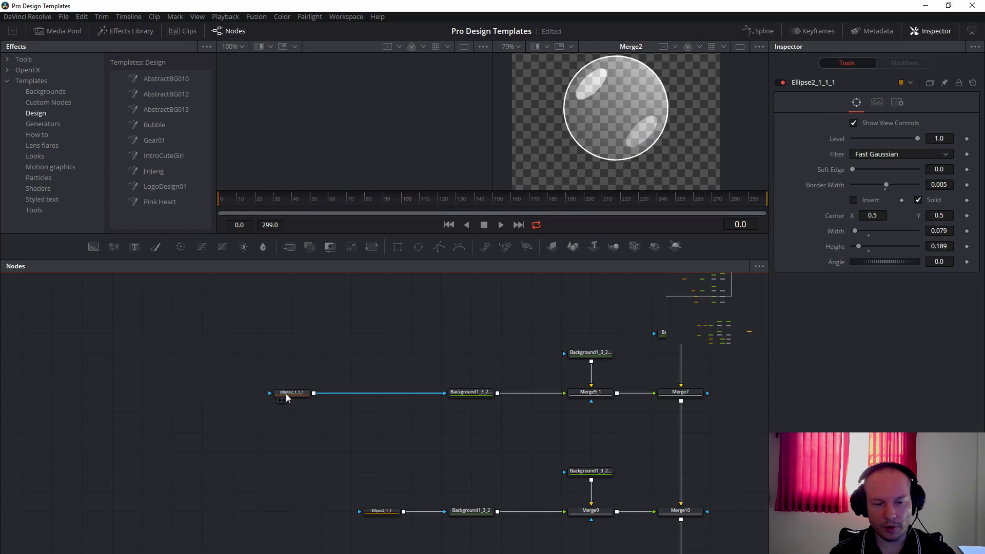
click(294, 394)
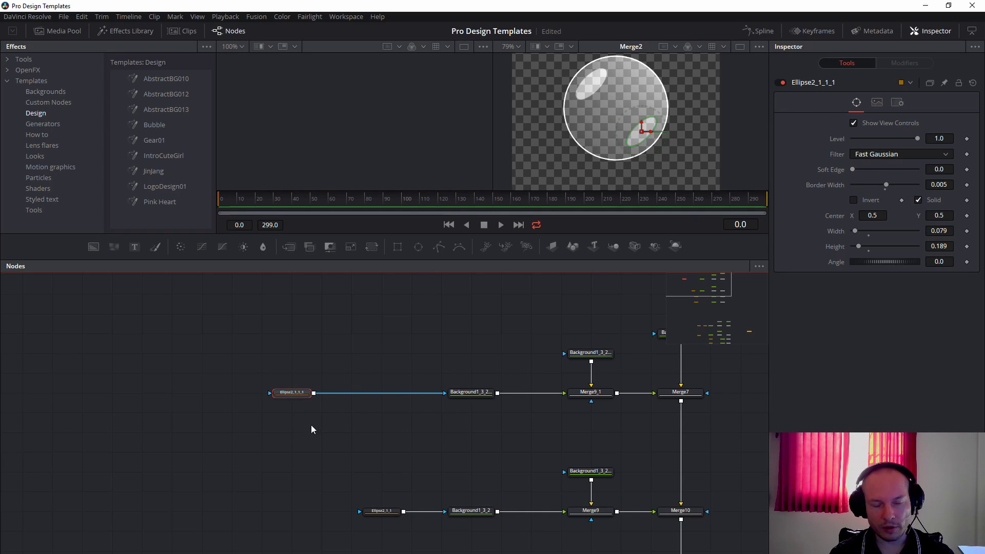
key(ctrl+v)
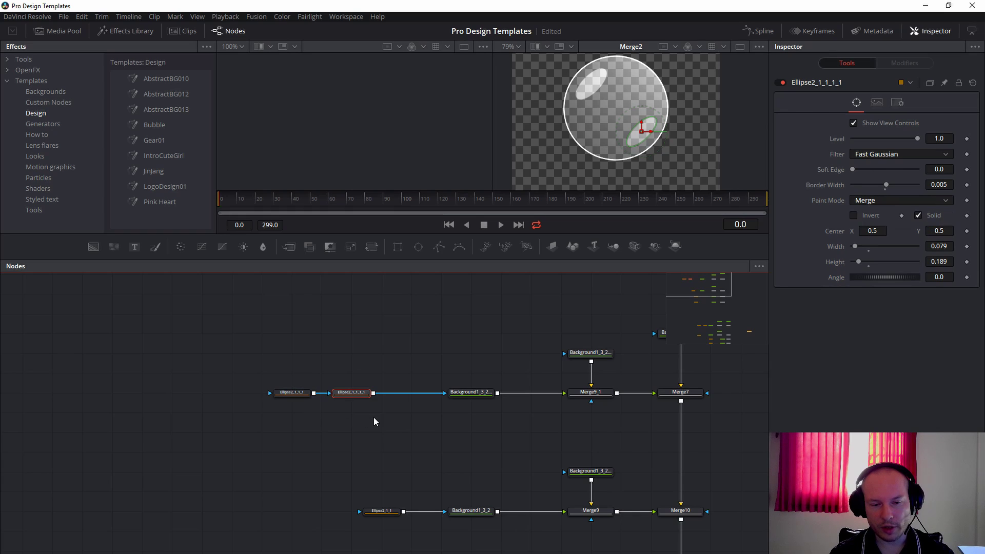
drag(363, 395, 393, 395)
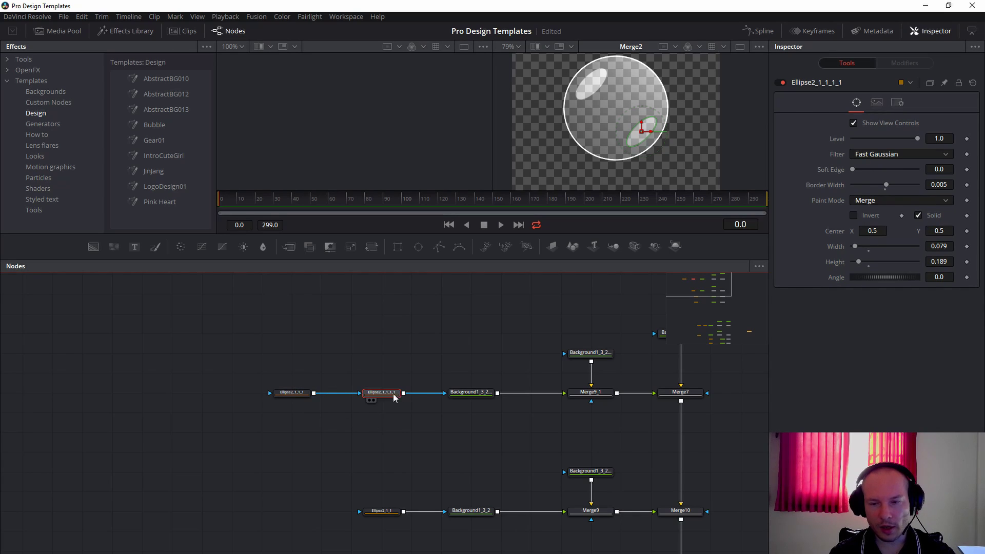
click(873, 200)
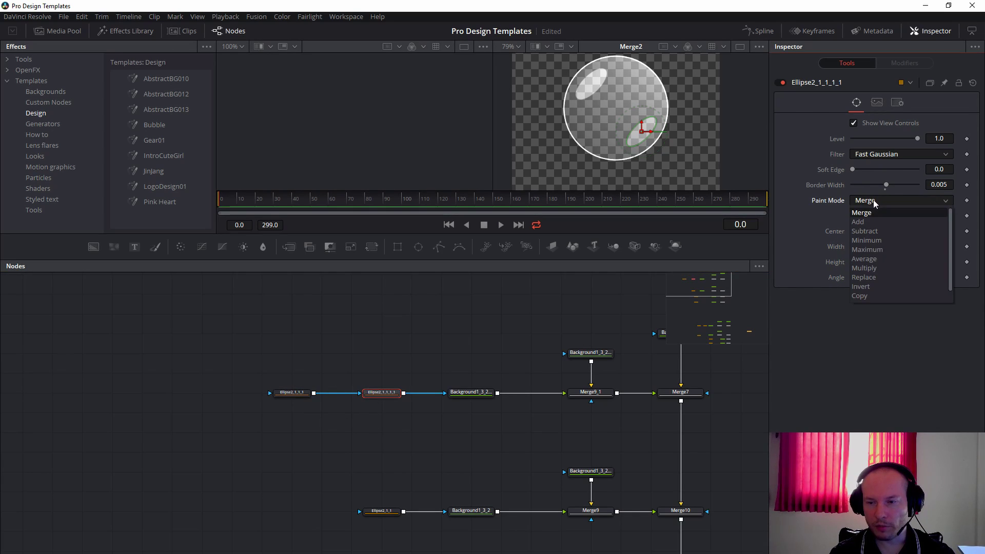
click(867, 231)
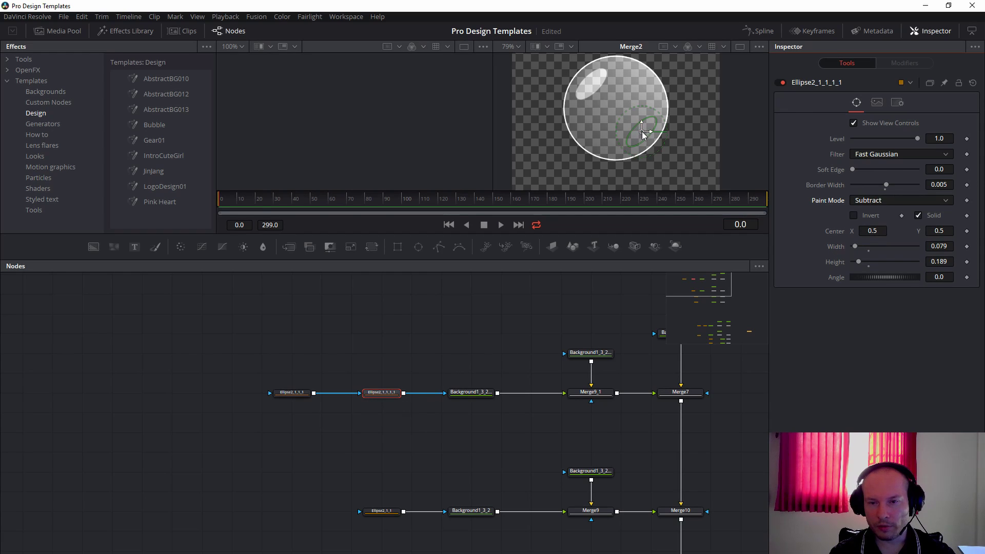
Nudge the subtracting ellipse's center up-left and set its height to 0.299
drag(642, 131, 639, 129)
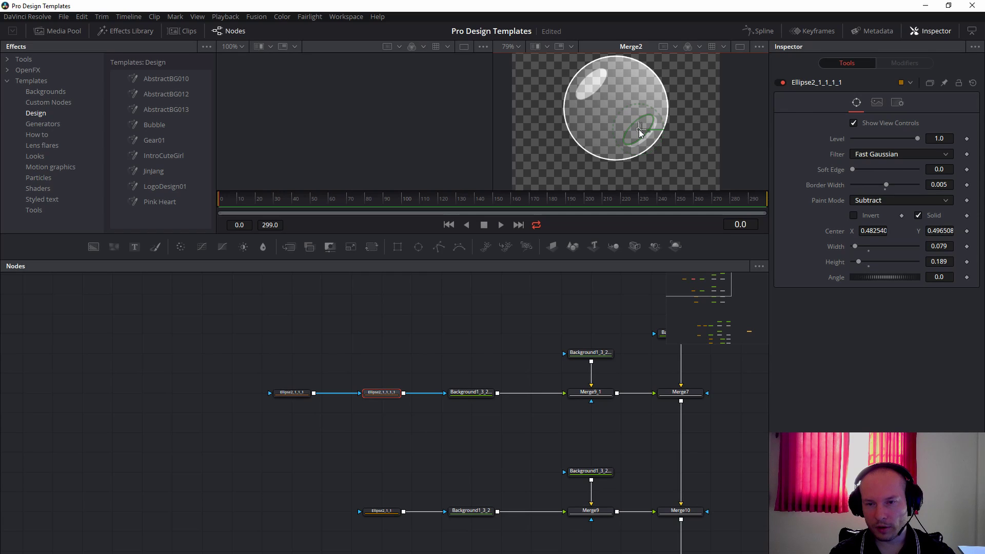
click(384, 394)
mouse_move(855, 248)
mouse_down()
mouse_move(864, 247)
mouse_move(856, 247)
mouse_move(864, 260)
mouse_up()
key(ctrl+z)
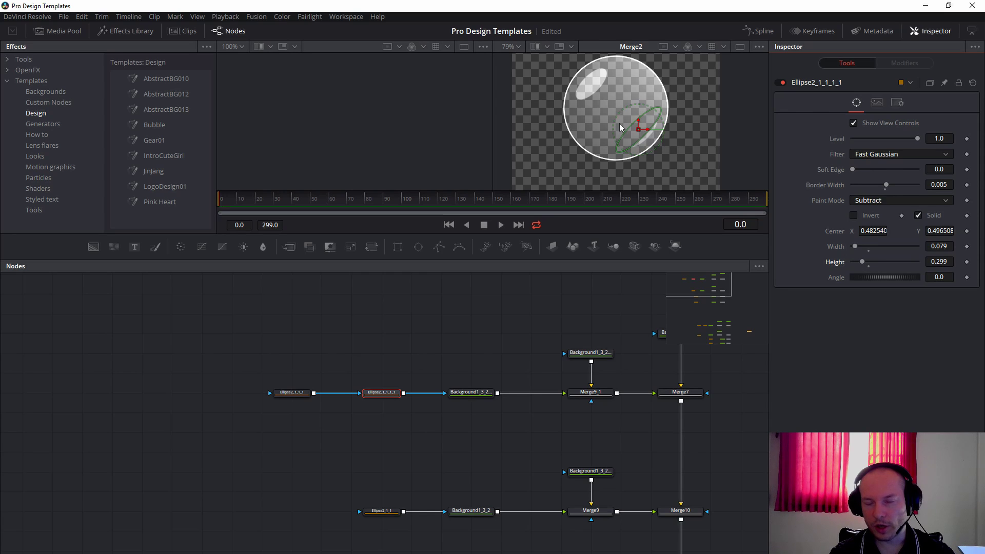
click(494, 321)
Clear the node graph down to a lone MediaOut node
click(502, 301)
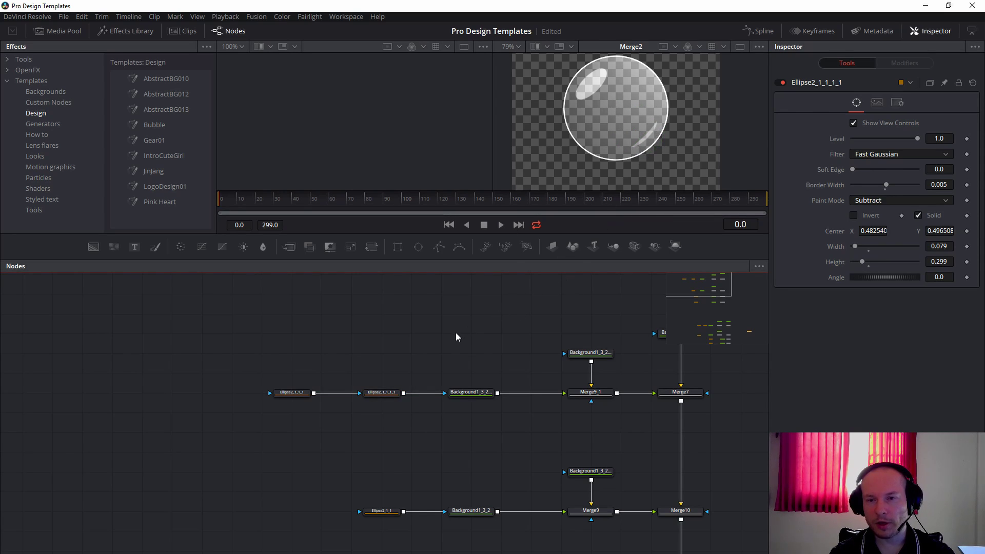
drag(546, 364, 378, 356)
mouse_move(622, 137)
mouse_down()
mouse_move(624, 152)
mouse_move(624, 138)
mouse_up()
key(ctrl+z)
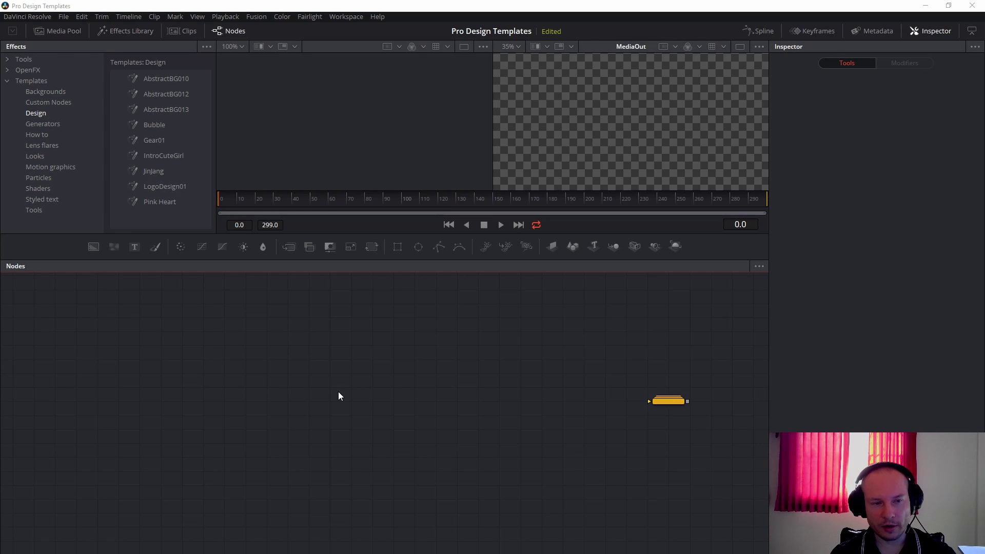
Add the Bubble template plus pEmitter, pRender and Renderer3D nodes to the graph
drag(163, 127, 181, 217)
drag(211, 392, 210, 392)
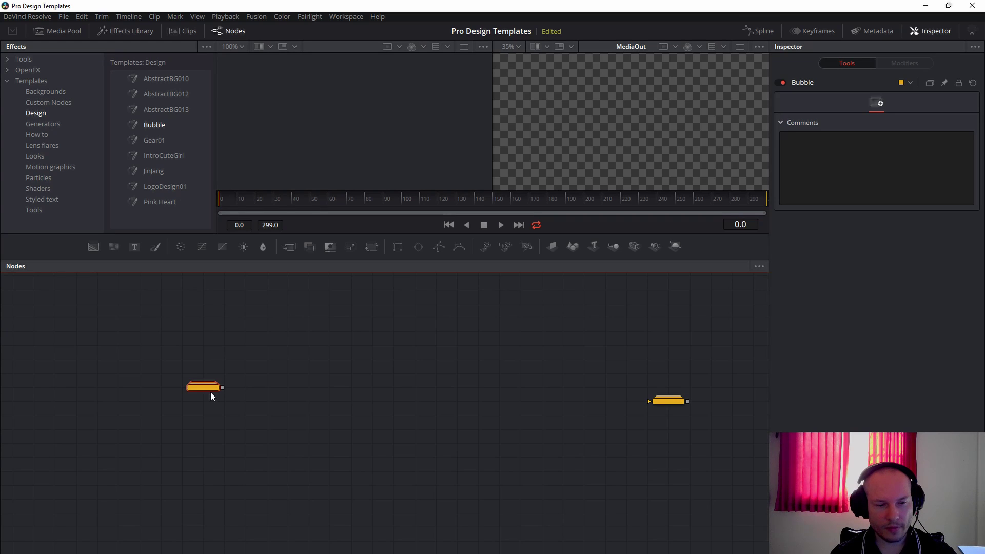
key(ctrl+shift+f)
drag(486, 248, 179, 416)
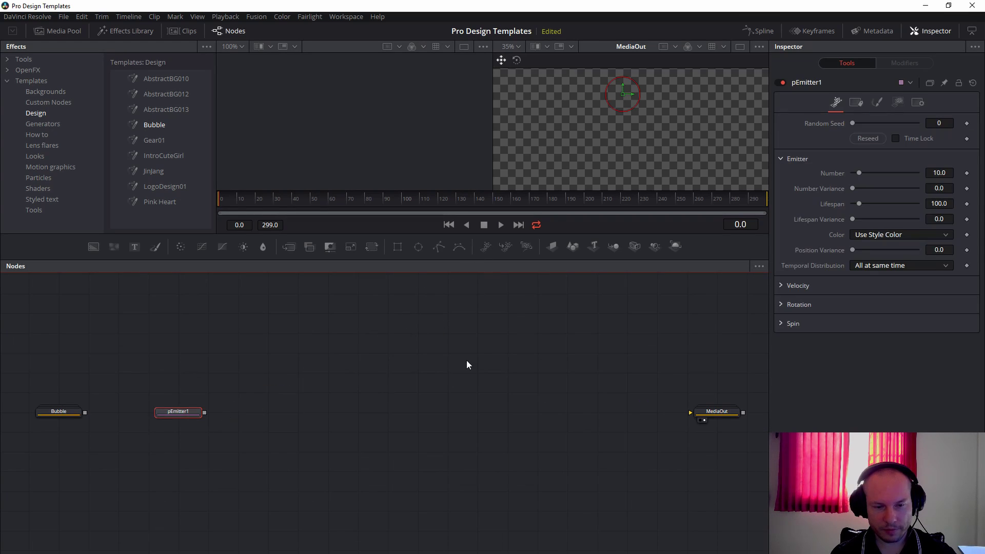
drag(529, 250, 309, 414)
drag(675, 246, 484, 408)
drag(372, 378, 475, 383)
Chain pEmitter1 into pRender1 and pRender1 into Renderer3D1
drag(430, 418, 575, 420)
drag(406, 419, 466, 419)
click(299, 347)
drag(299, 347, 345, 354)
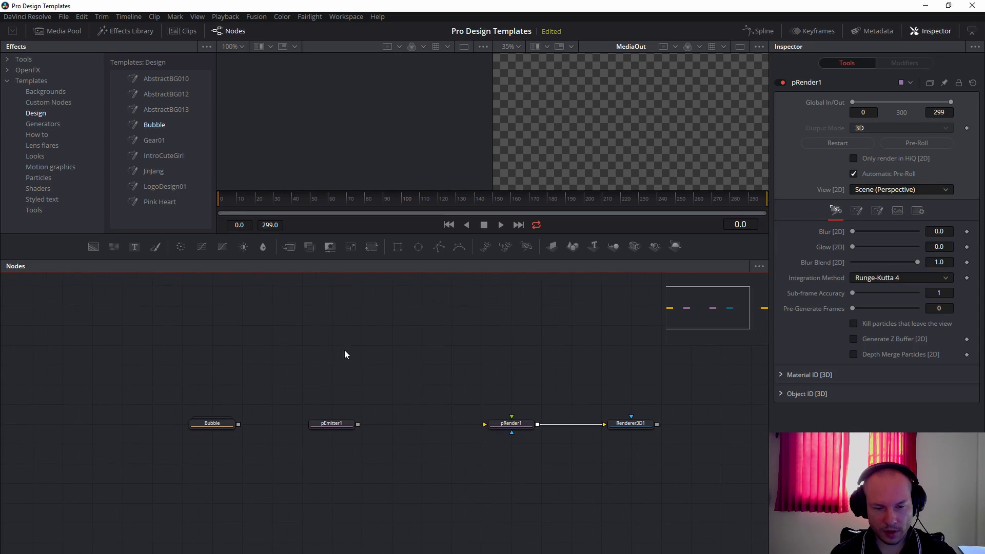
drag(357, 423, 506, 424)
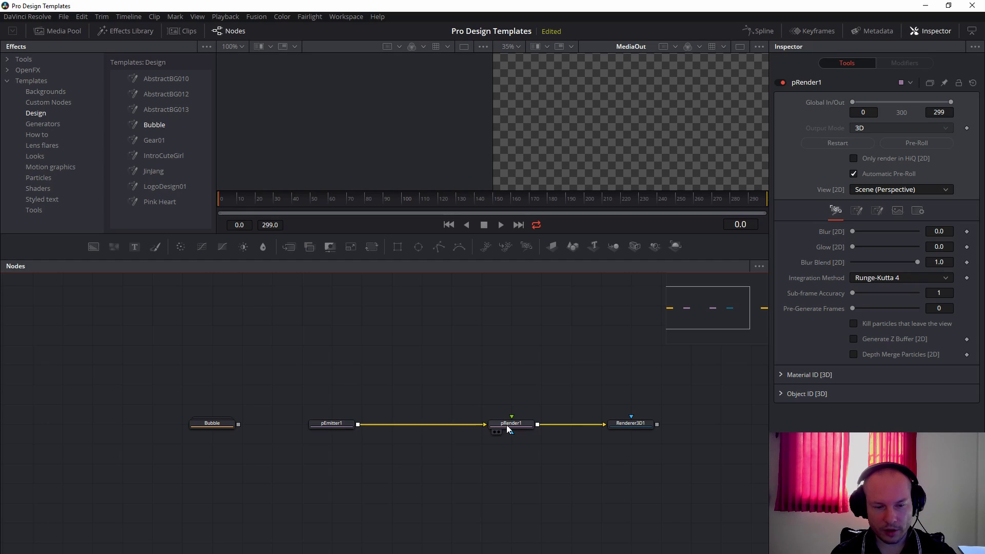
click(206, 423)
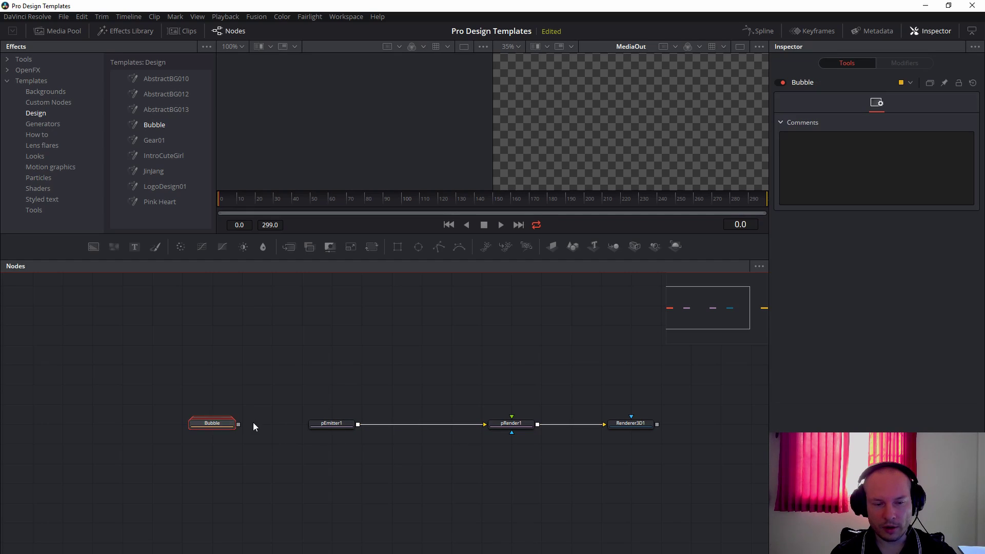
Set pEmitter1's particle Style to Bitmap and feed the Bubble node into it
click(331, 423)
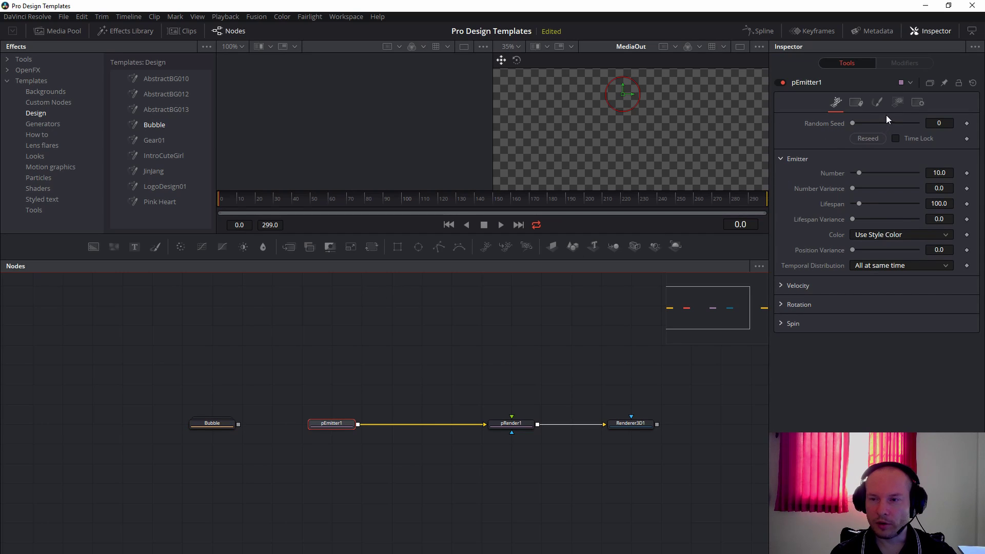
click(878, 103)
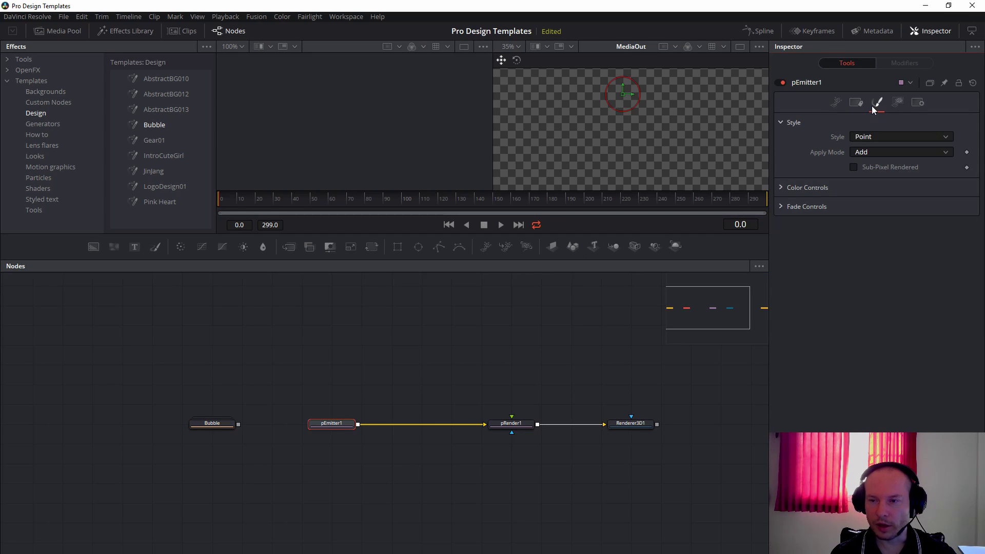
click(875, 137)
click(873, 160)
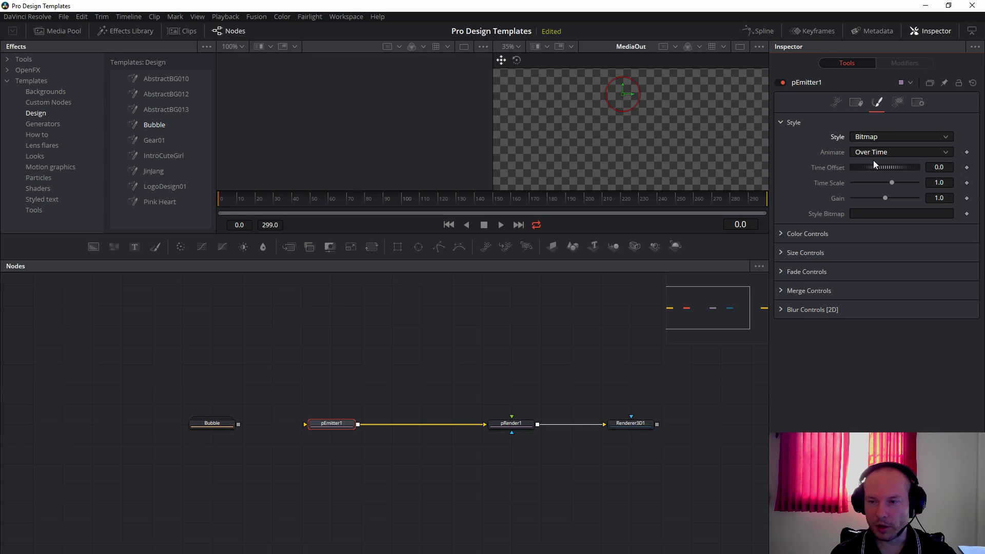
drag(238, 425, 316, 428)
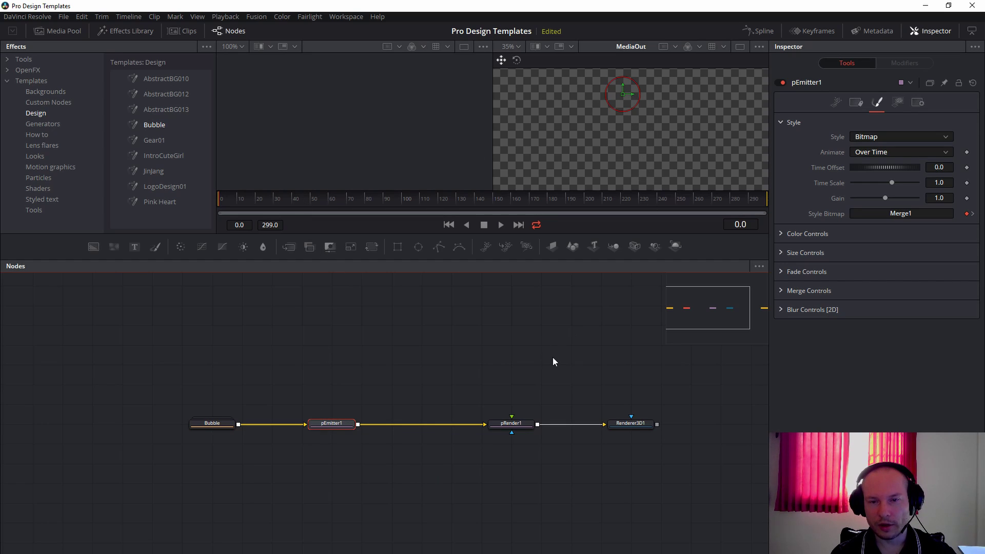
drag(696, 119, 705, 142)
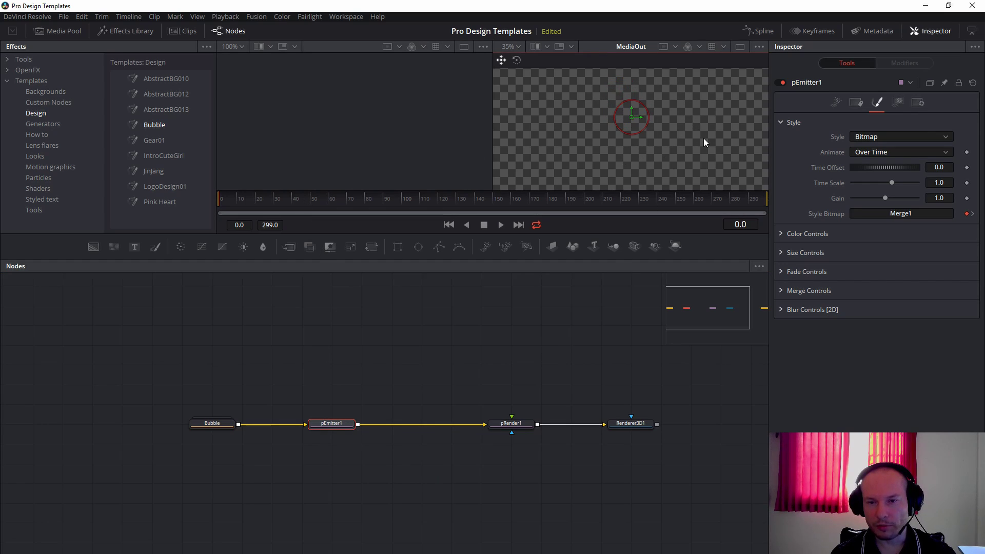
click(704, 137)
click(839, 103)
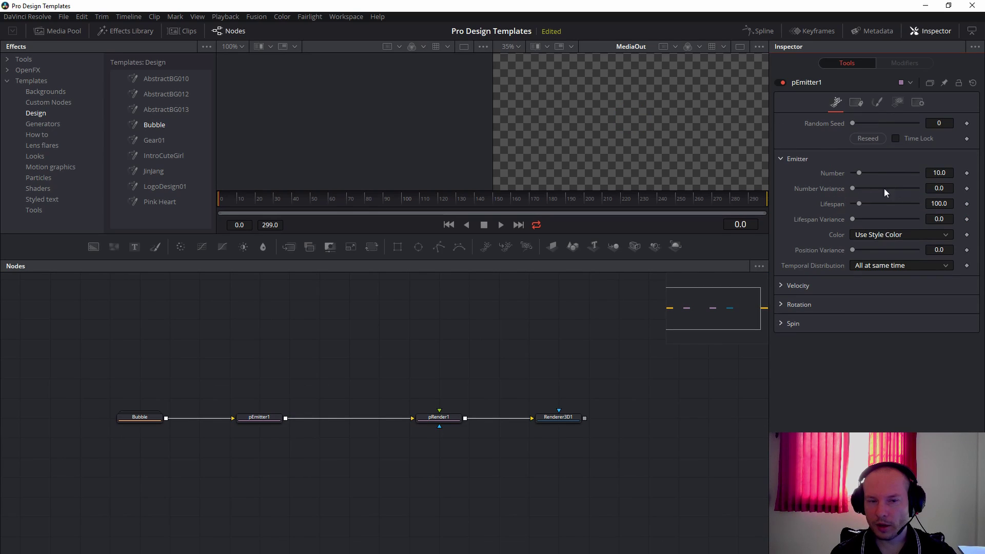
Keyframe pEmitter1's Number from 50 at frame 0 to 0 at frame 1, then view Renderer3D1
click(967, 175)
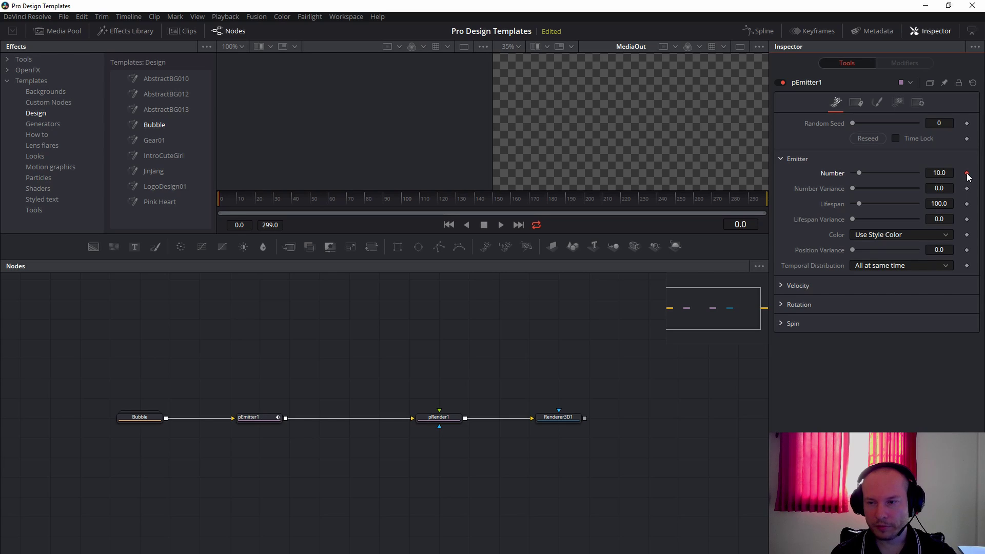
click(944, 173)
drag(946, 173, 918, 172)
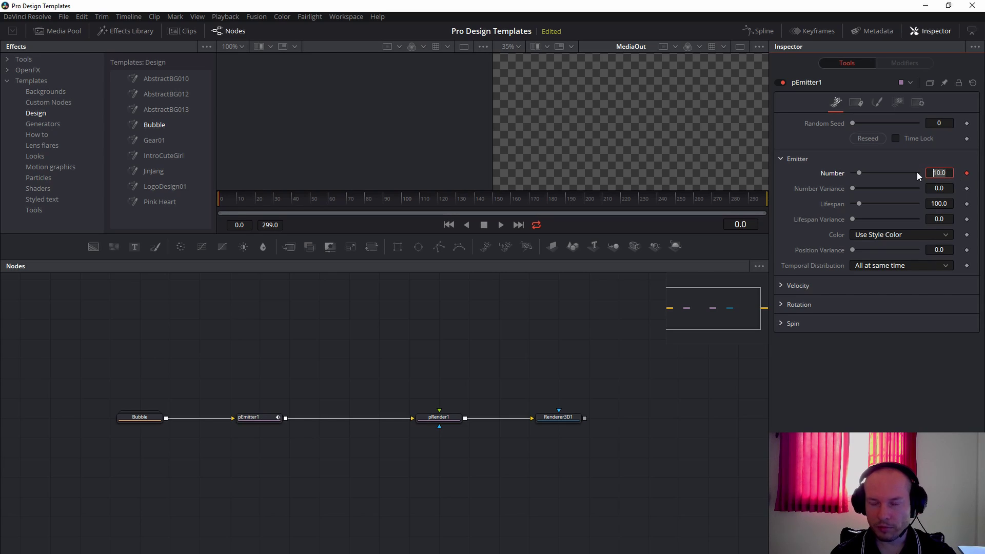
key(Tab)
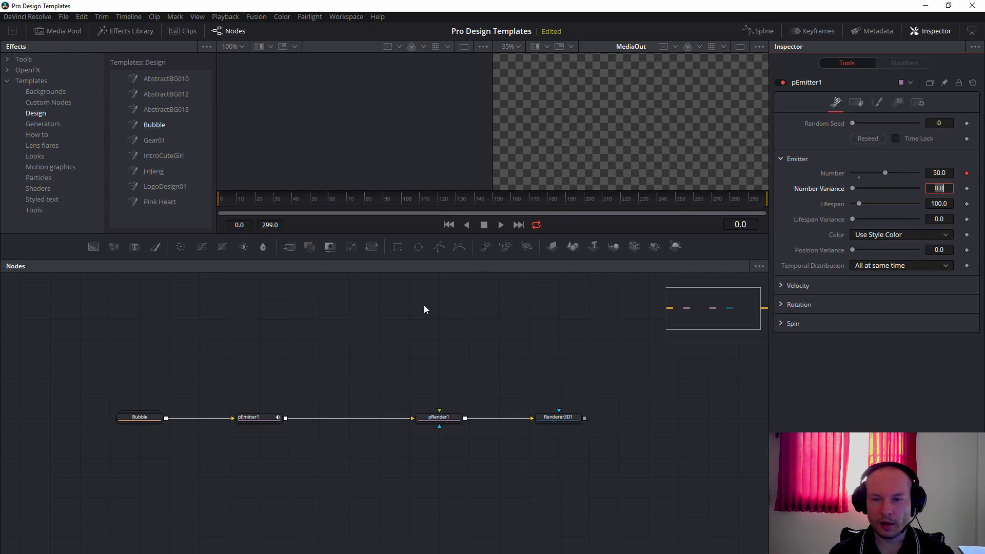
key(Right)
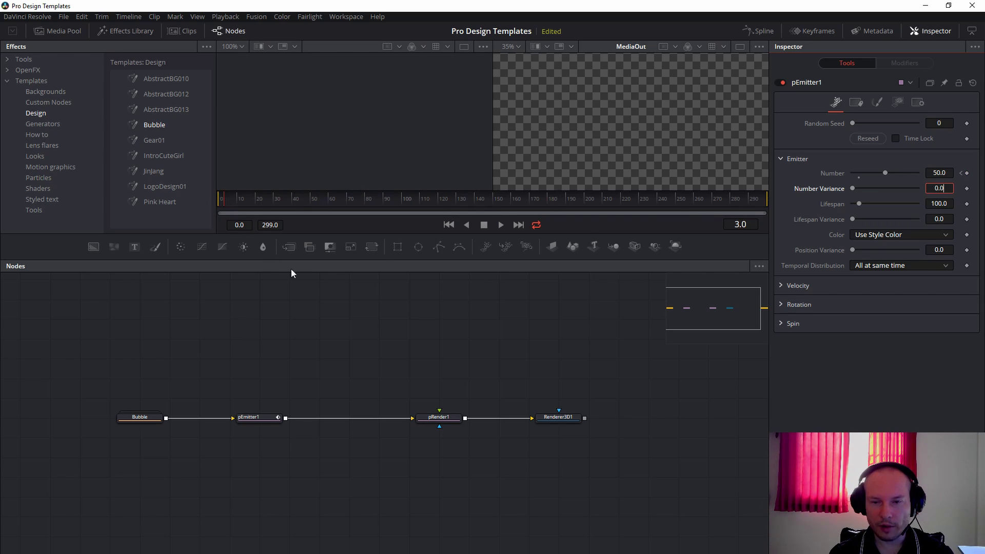
click(399, 319)
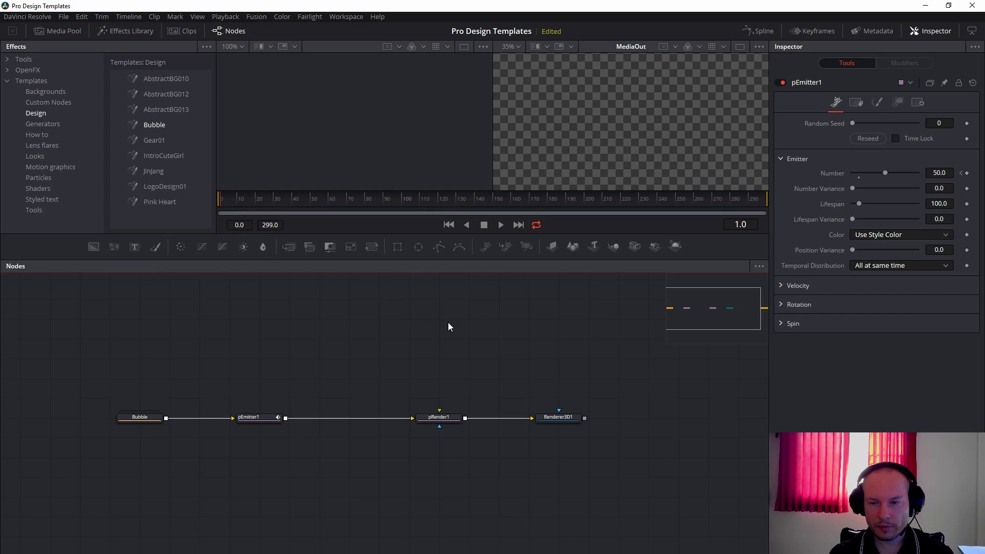
click(967, 174)
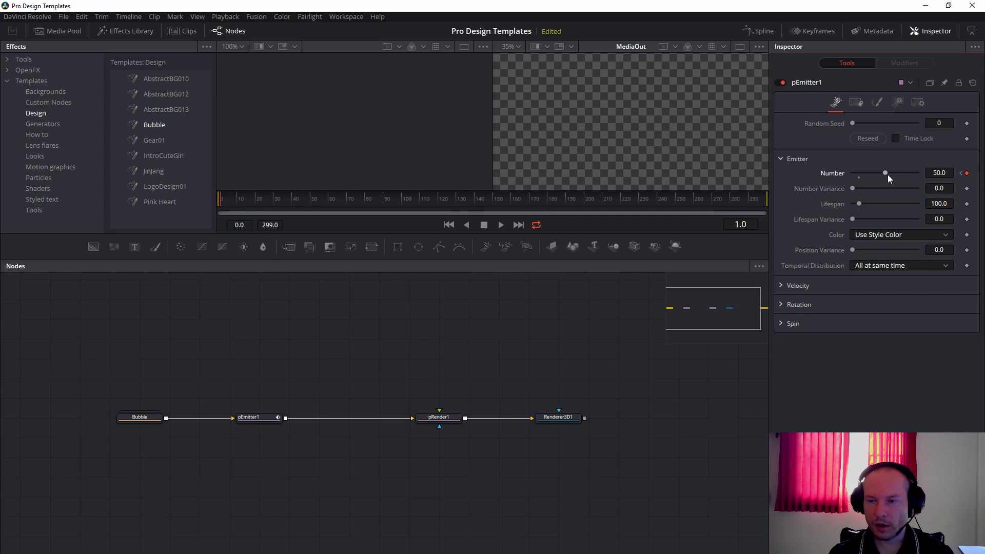
drag(874, 171, 843, 173)
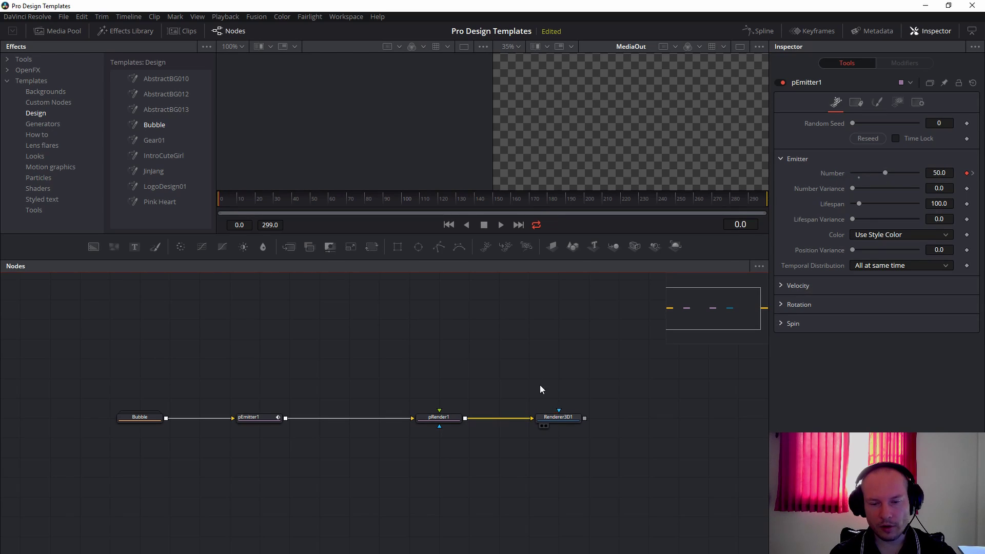
click(558, 417)
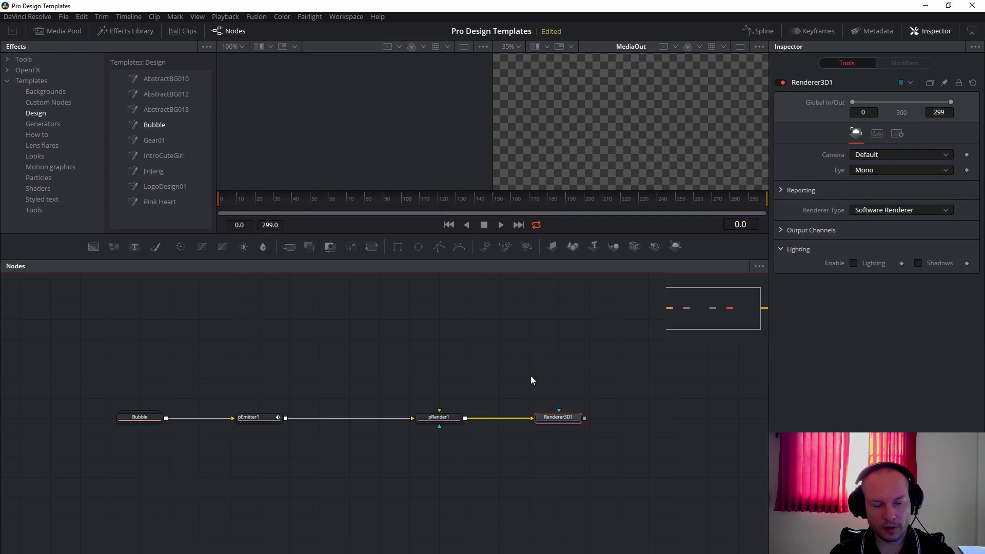
key(2)
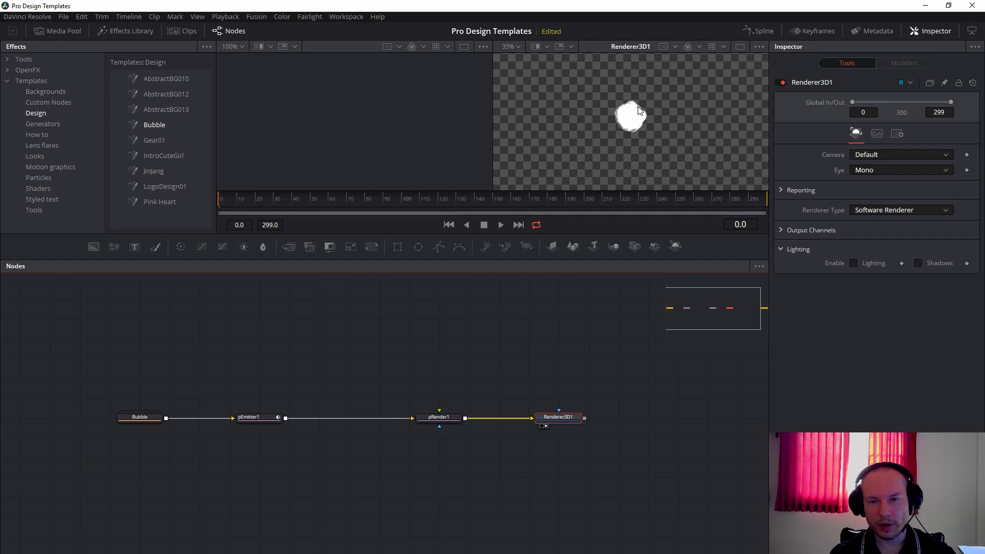
Change pEmitter1's emission Region shape to Cube
click(244, 416)
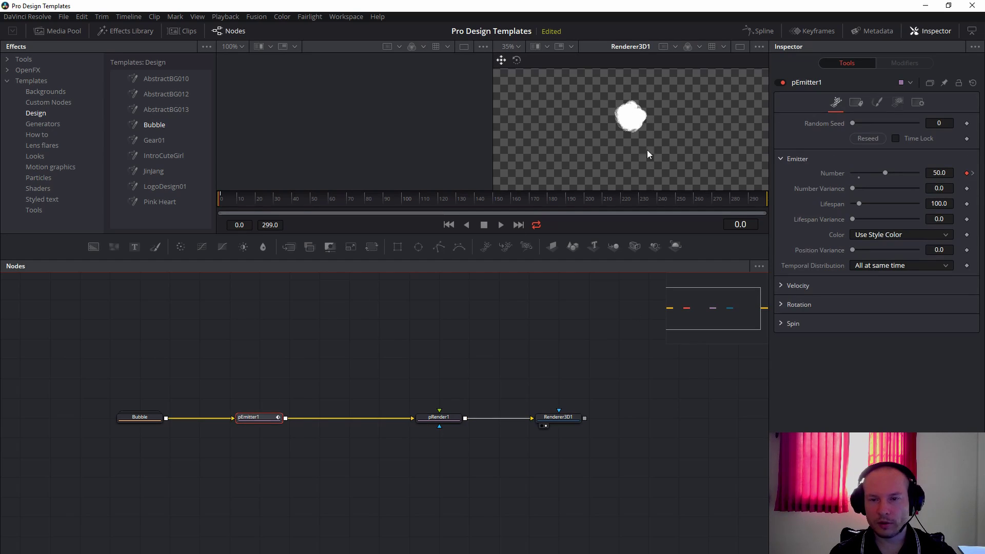
click(897, 102)
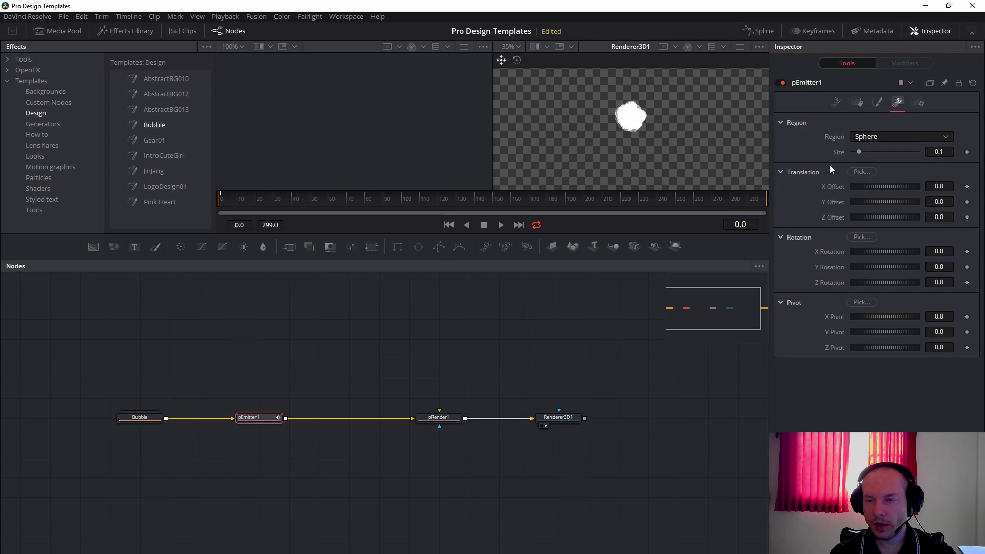
click(858, 138)
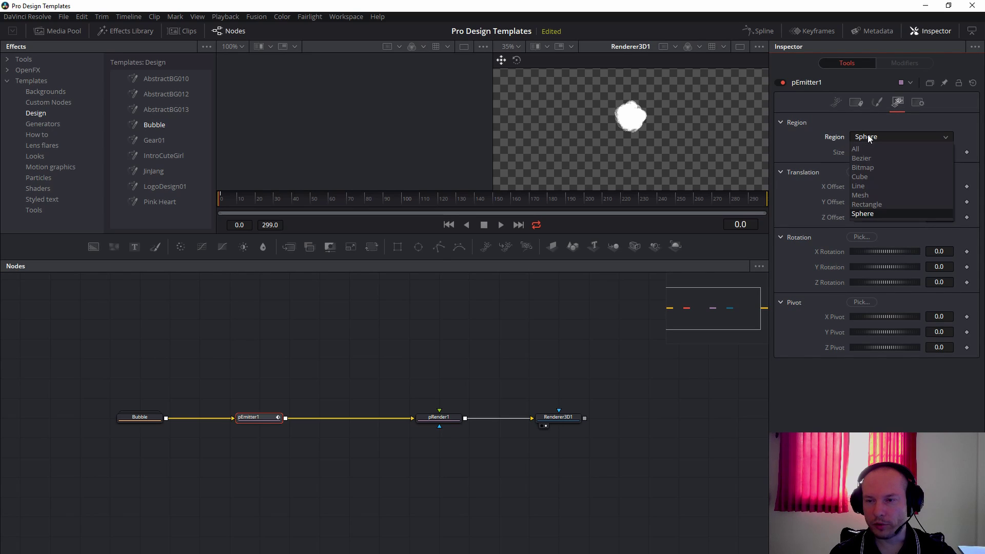
click(900, 116)
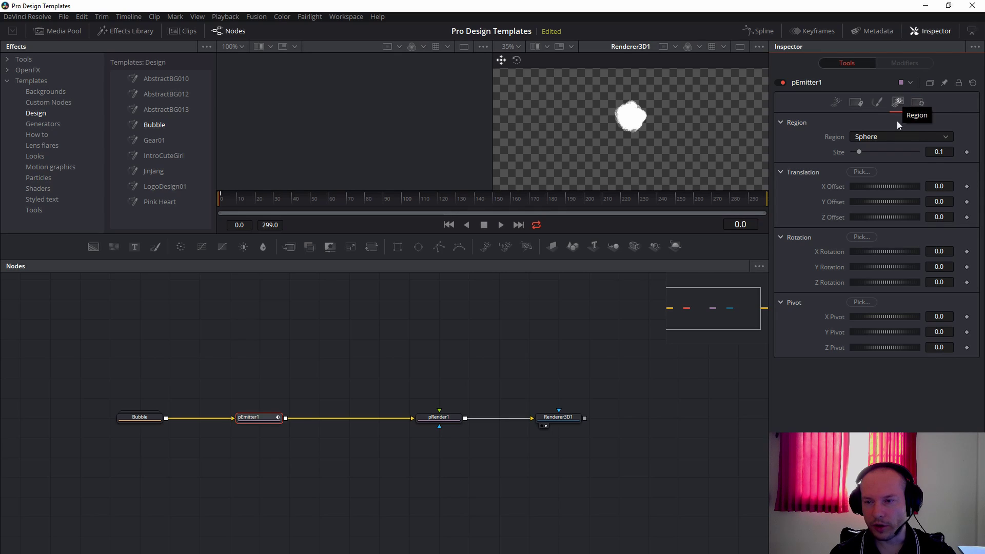
click(874, 138)
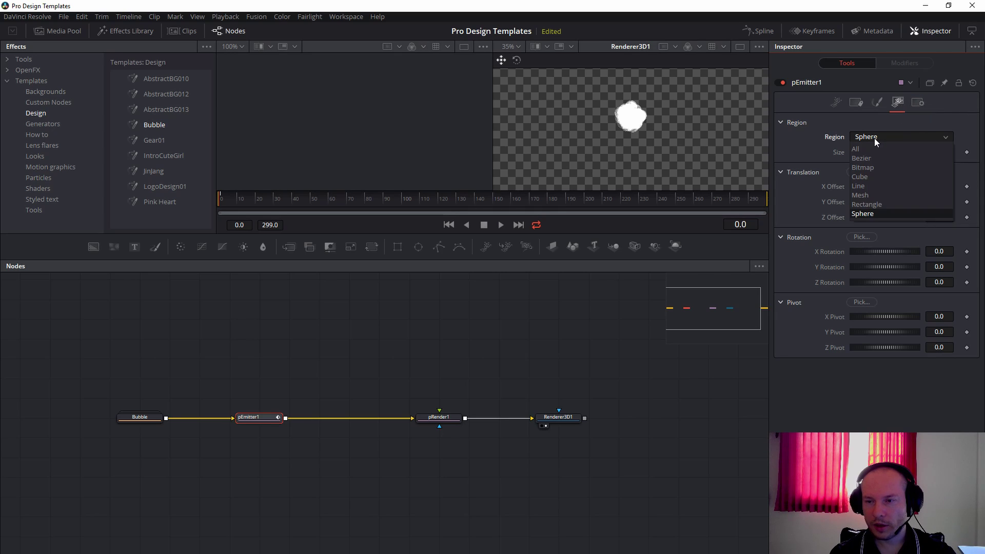
click(870, 178)
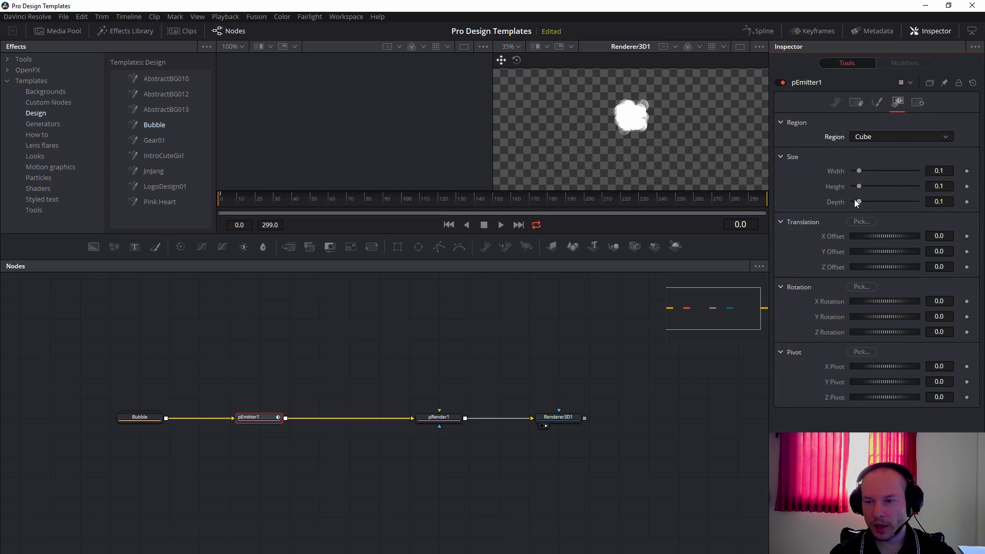
Flatten the cube region to zero depth and drag its width and height larger
drag(859, 202, 842, 202)
drag(857, 170, 919, 171)
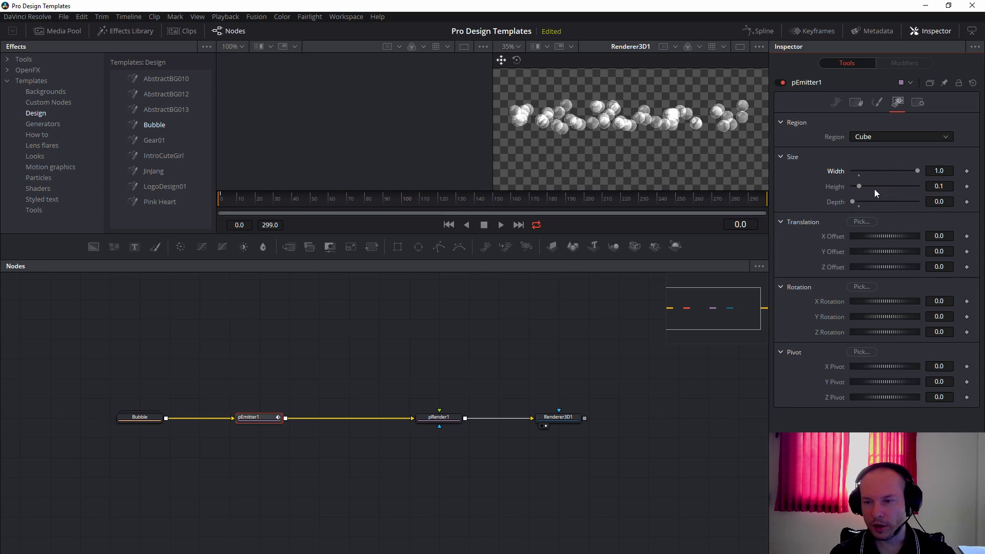
drag(859, 187, 890, 186)
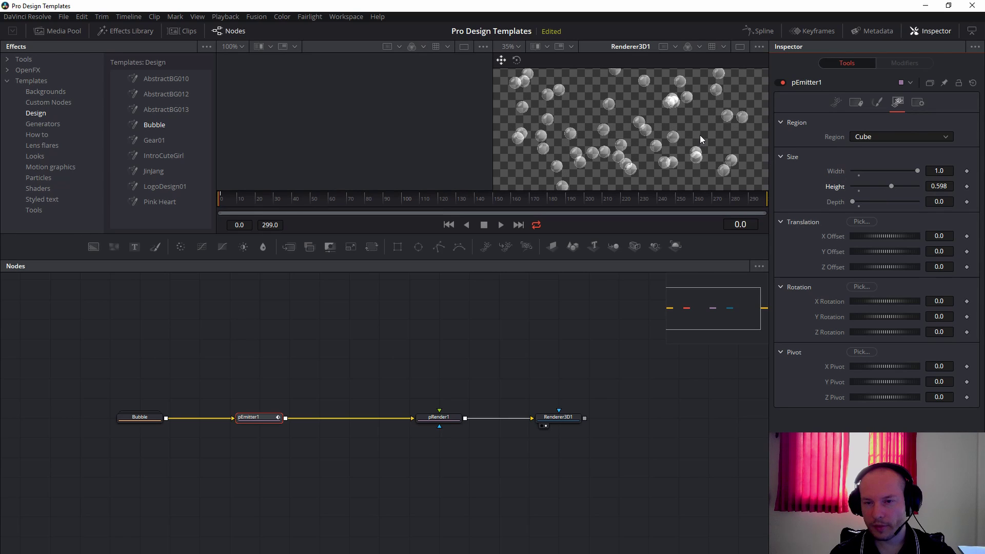
scroll(661, 139, down, 5)
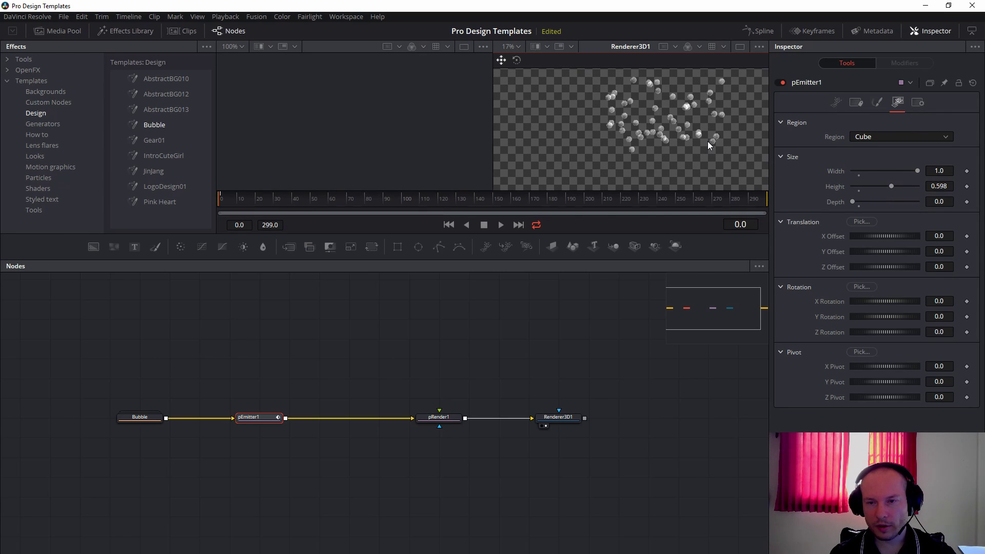
scroll(667, 137, down, 2)
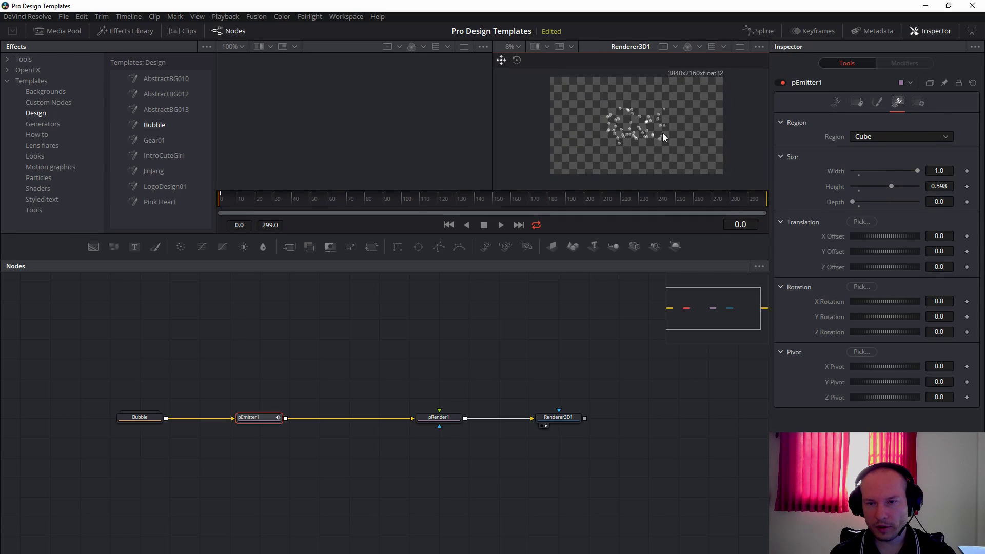
drag(889, 184, 930, 187)
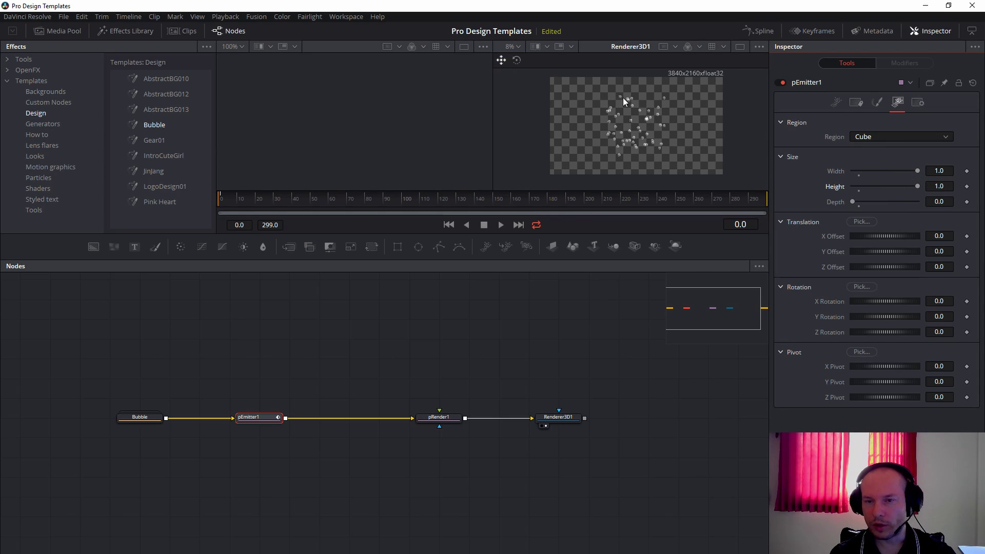
Enter exact region values: Width 2.5 and Height 2.0
double_click(935, 170)
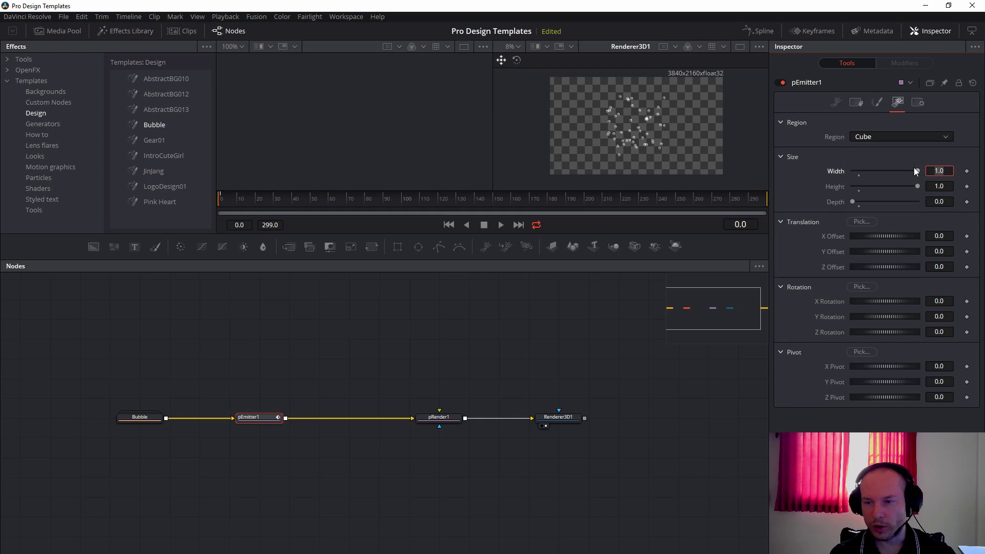
text(2)
key(Tab)
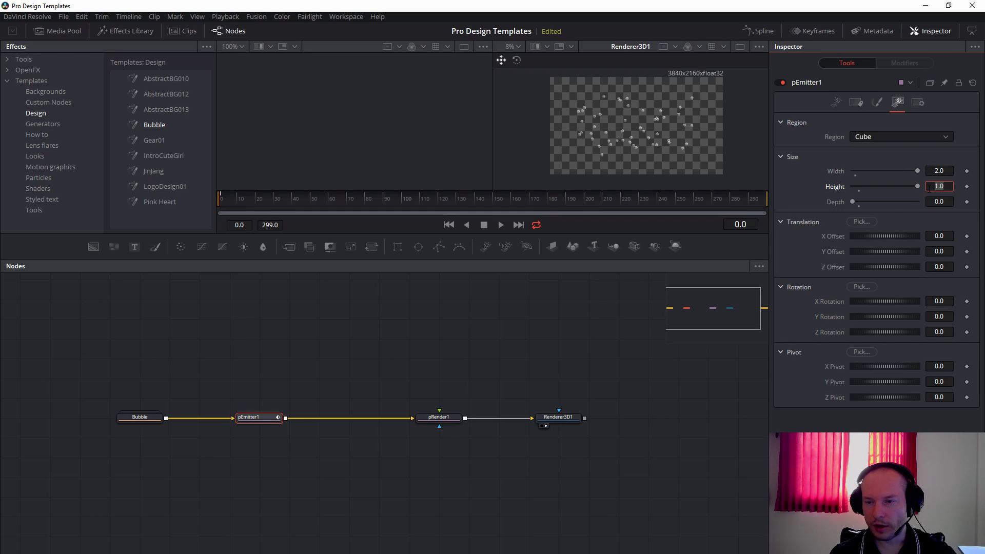
text(2)
key(Tab)
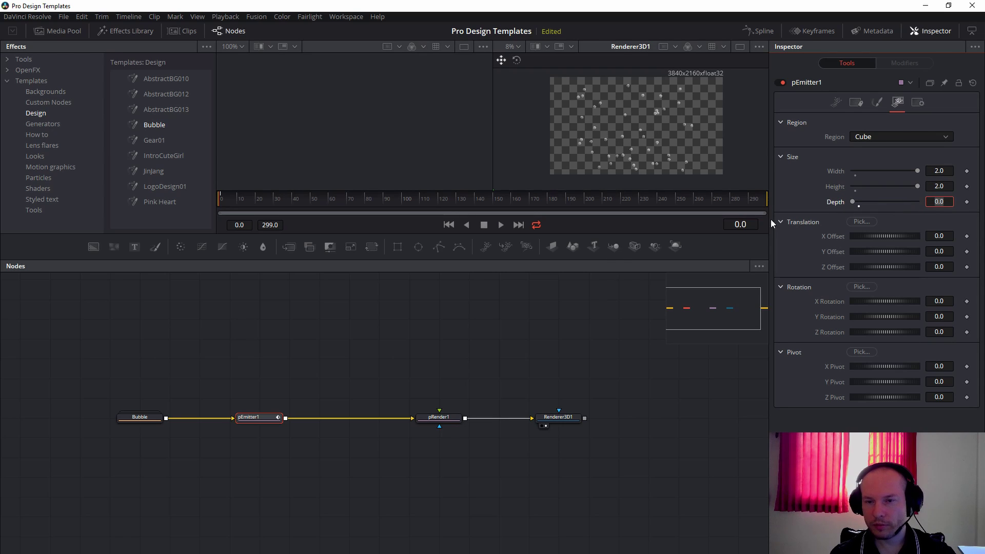
click(942, 171)
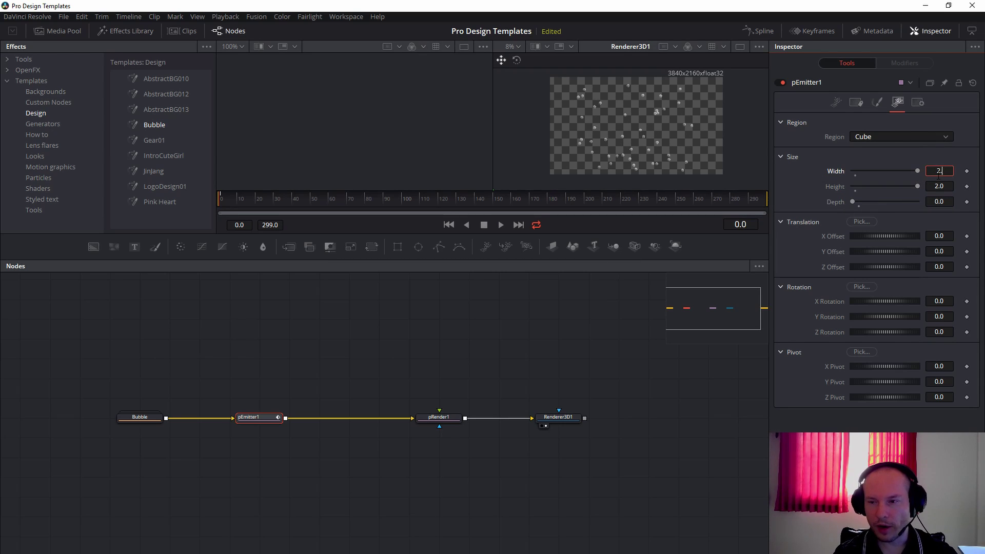
text(5)
key(Tab)
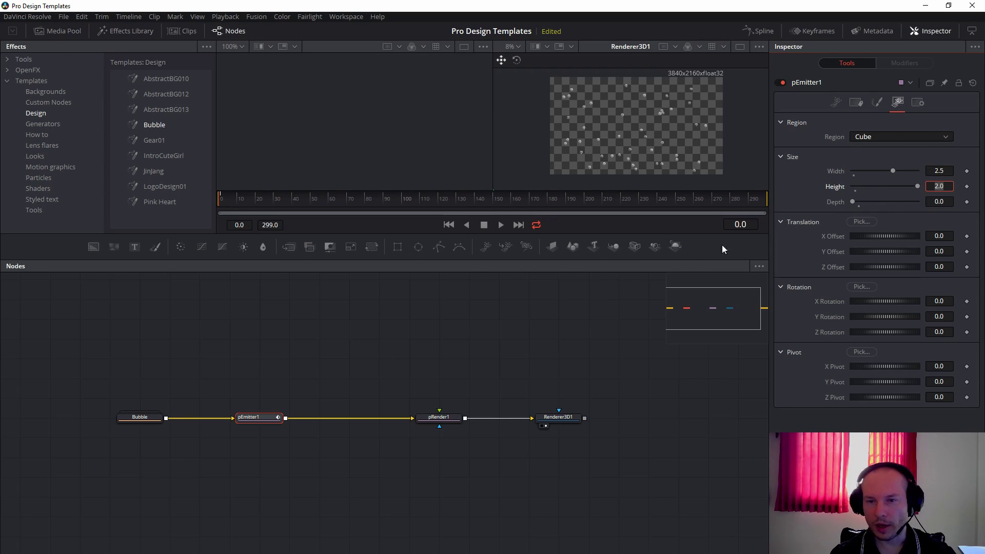
Hide the Effects Library and switch to a single viewer centred on the particle render
scroll(611, 116, up, 3)
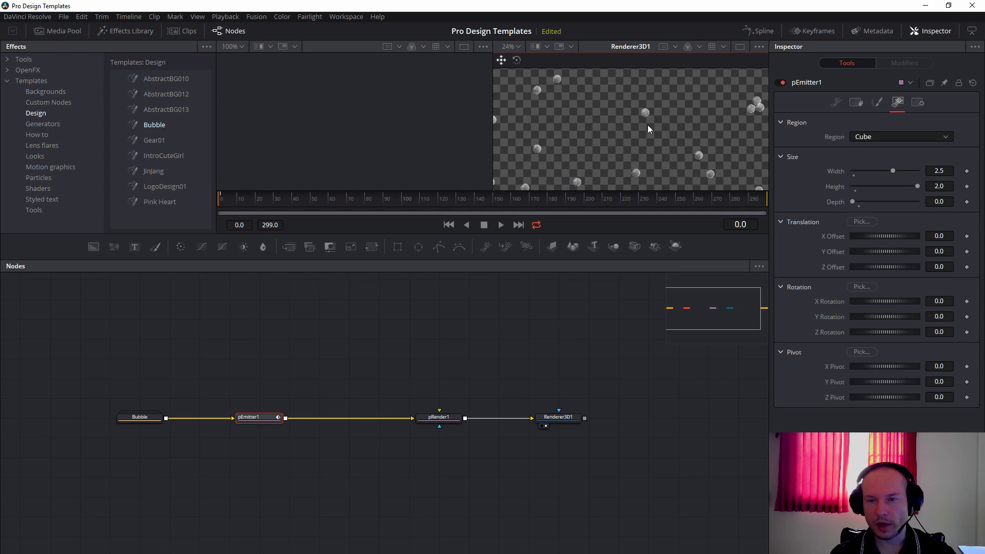
scroll(641, 94, down, 2)
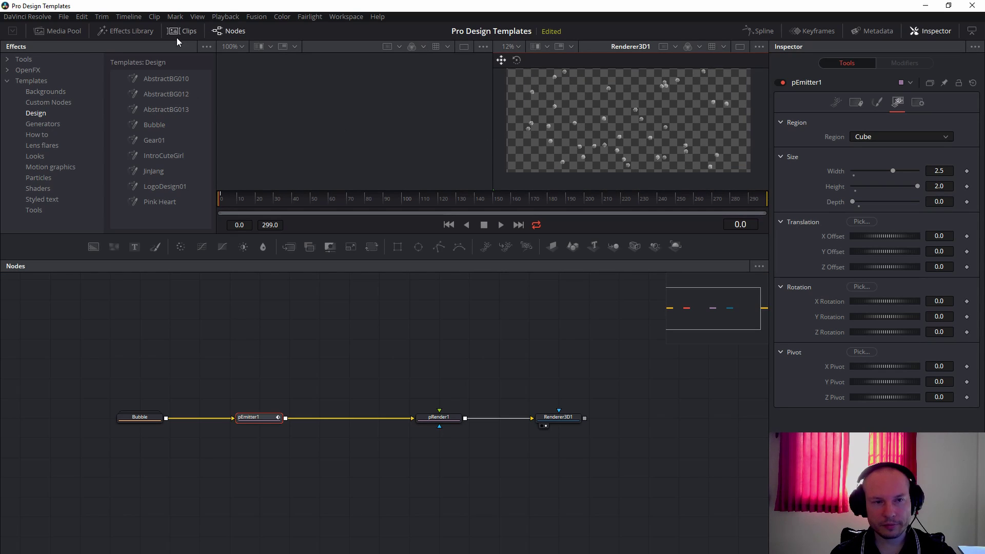
click(133, 32)
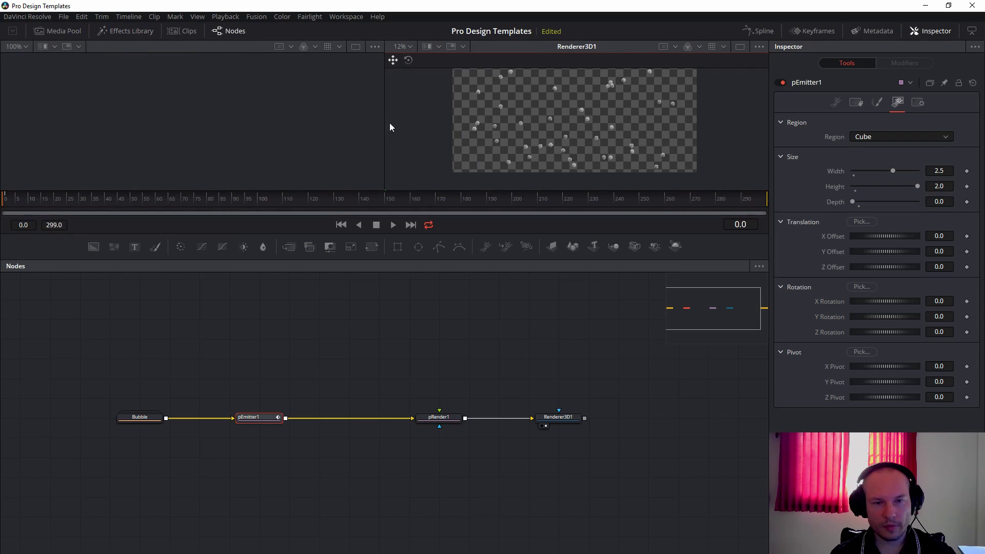
click(739, 46)
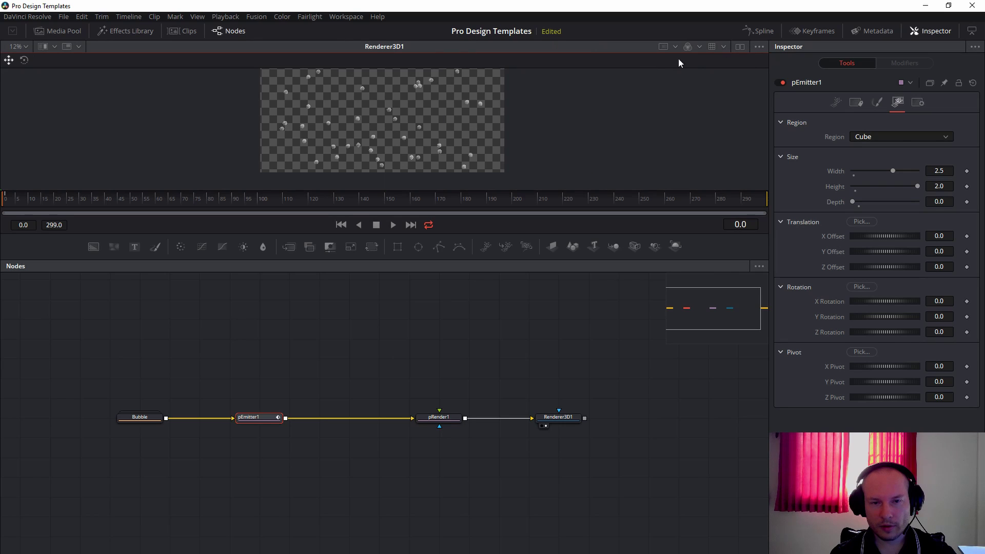
scroll(547, 133, up, 2)
drag(537, 143, 552, 79)
click(257, 417)
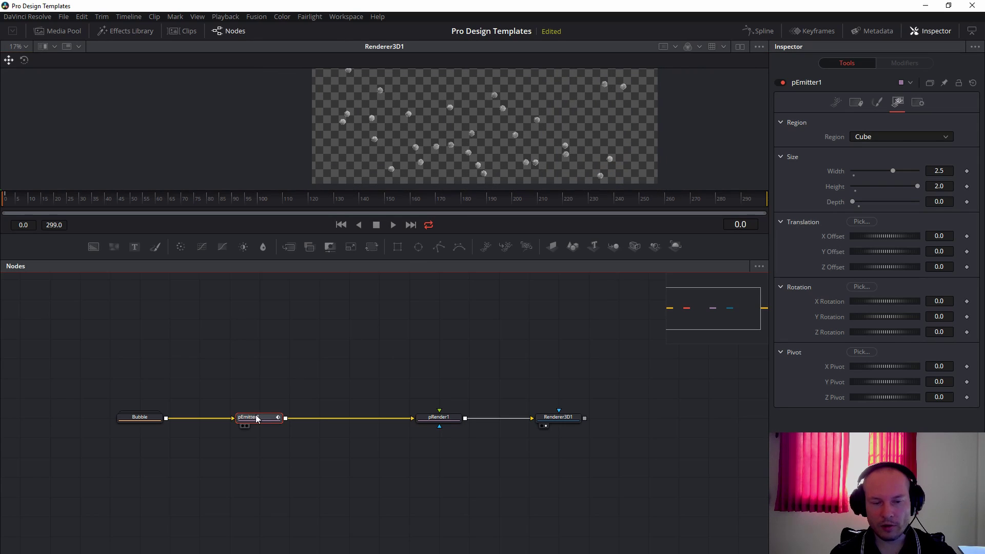
click(877, 103)
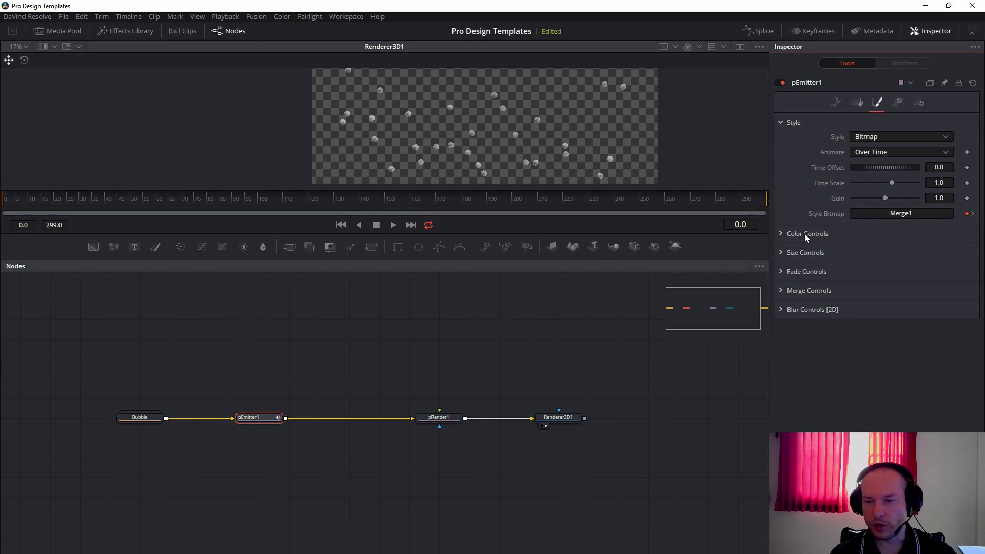
Give the bubbles a Size Variance of 0.0906 and adjust their fade-over-life range
click(781, 253)
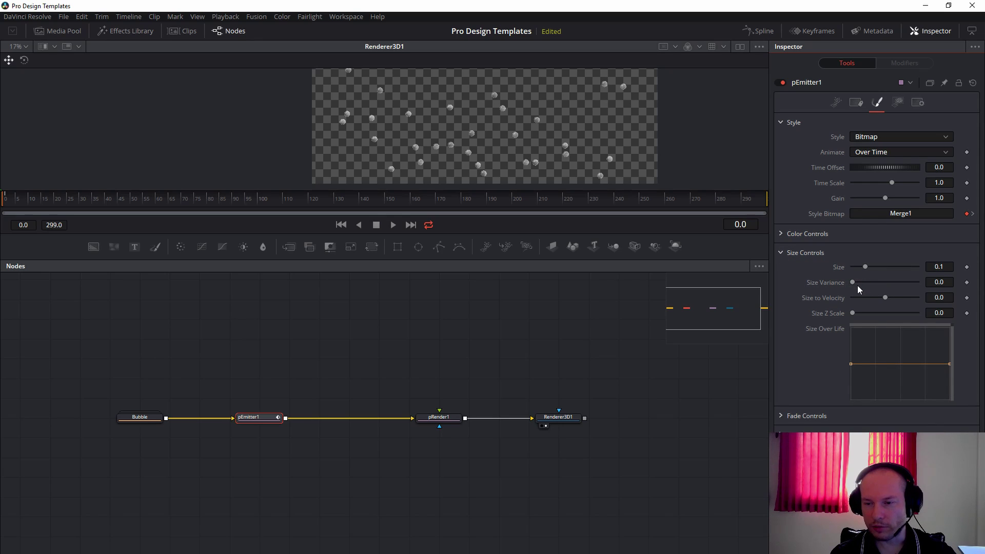
drag(855, 284, 867, 285)
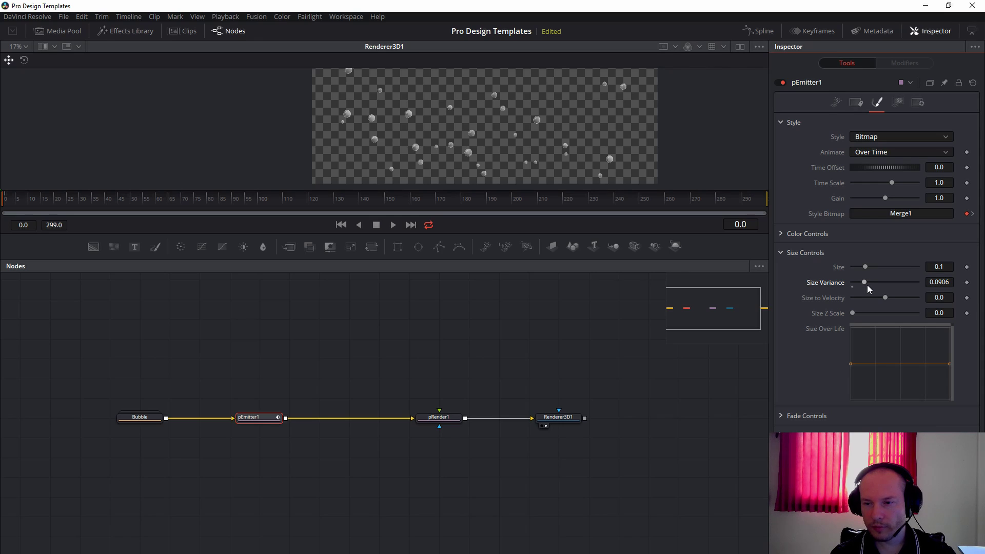
click(782, 415)
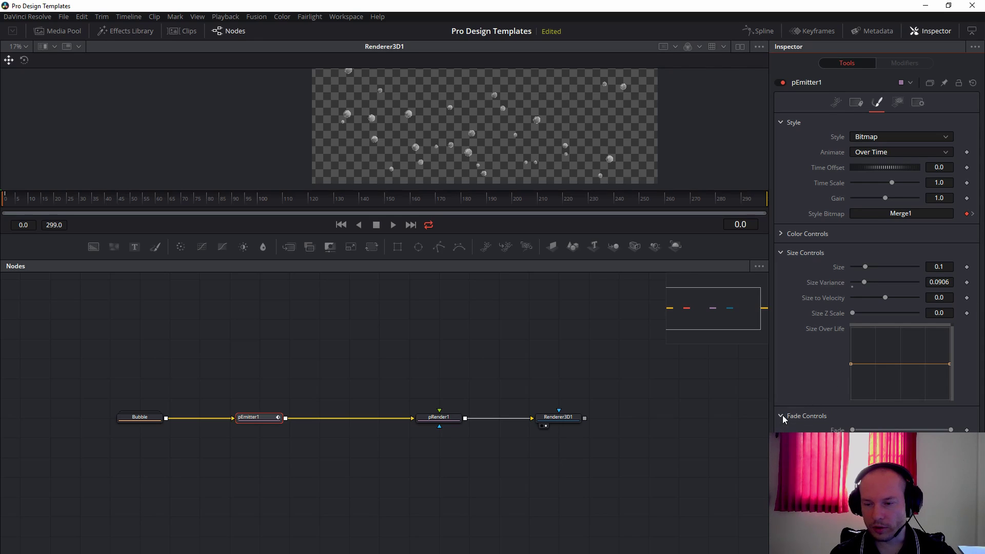
drag(852, 430, 863, 430)
drag(947, 430, 943, 430)
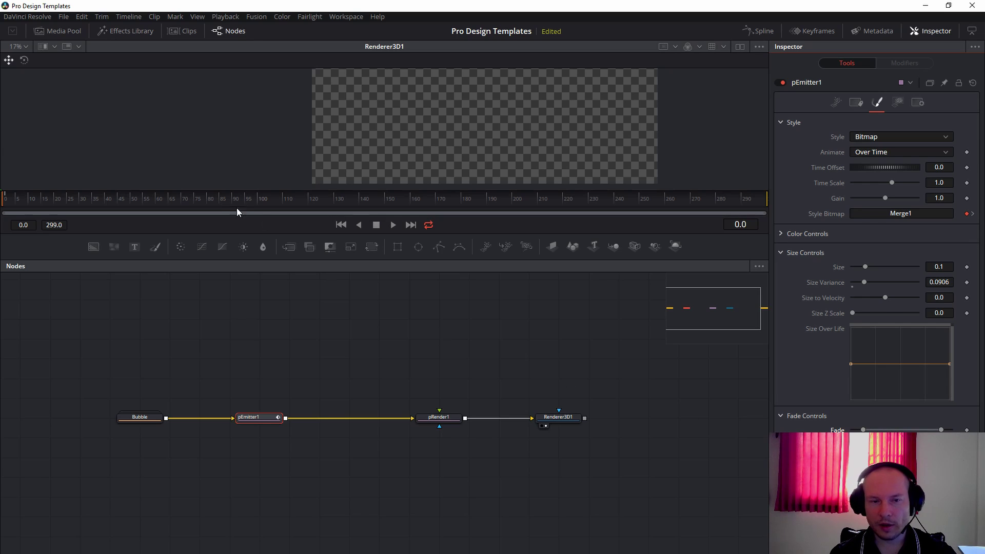
Preview the bubble animation, then stop it and return to frame 0
key(space)
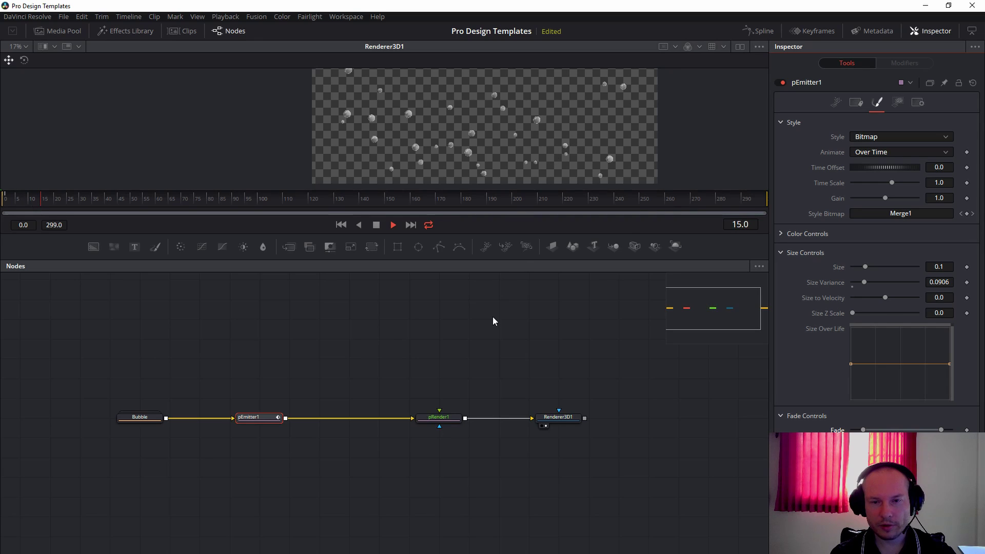
key(space)
click(7, 201)
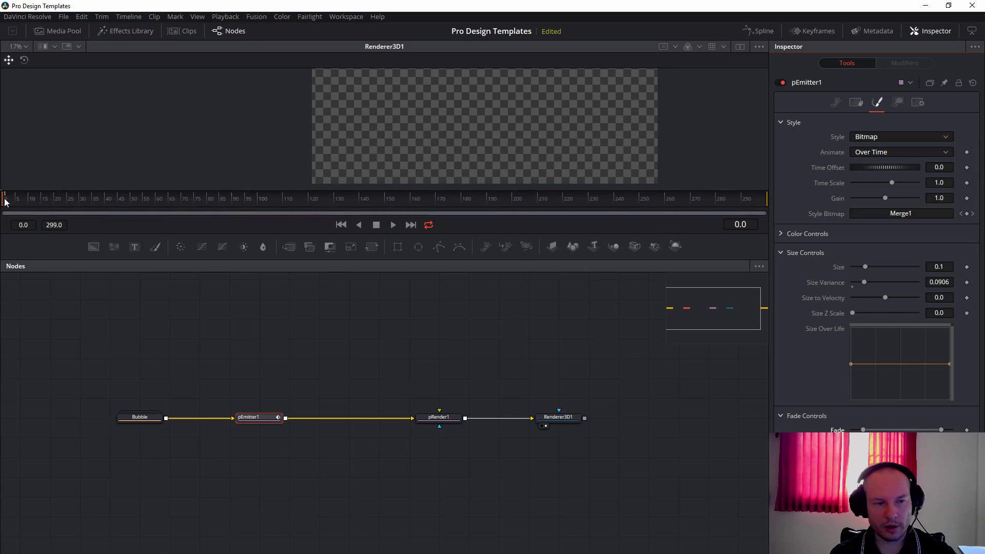
click(834, 108)
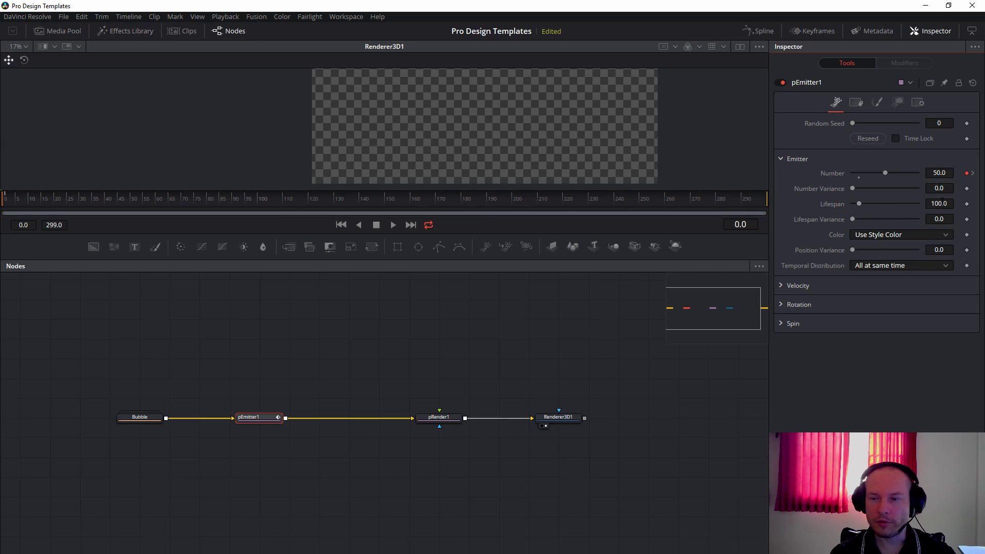
Set the emitter Lifespan to 300 frames, checking emission around frame 100
click(258, 199)
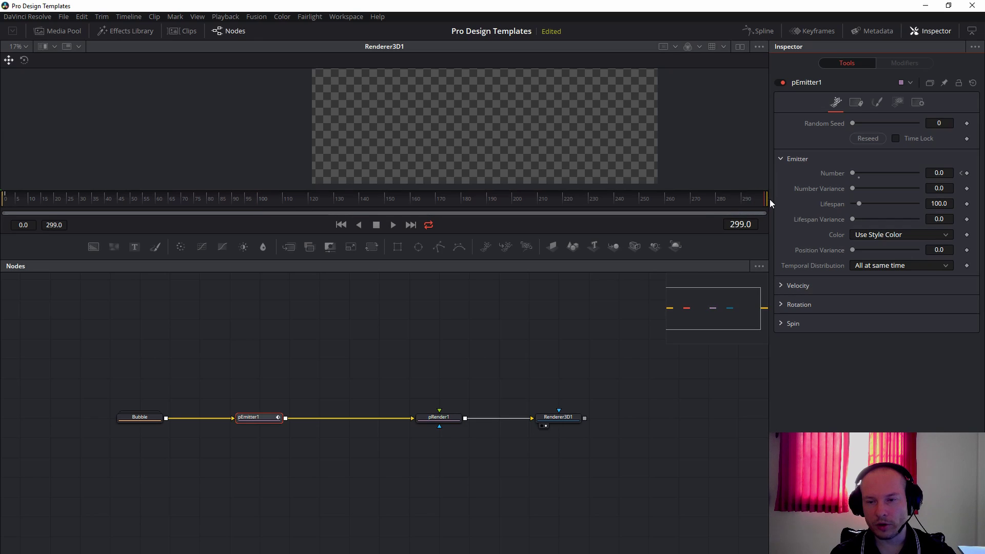
click(280, 199)
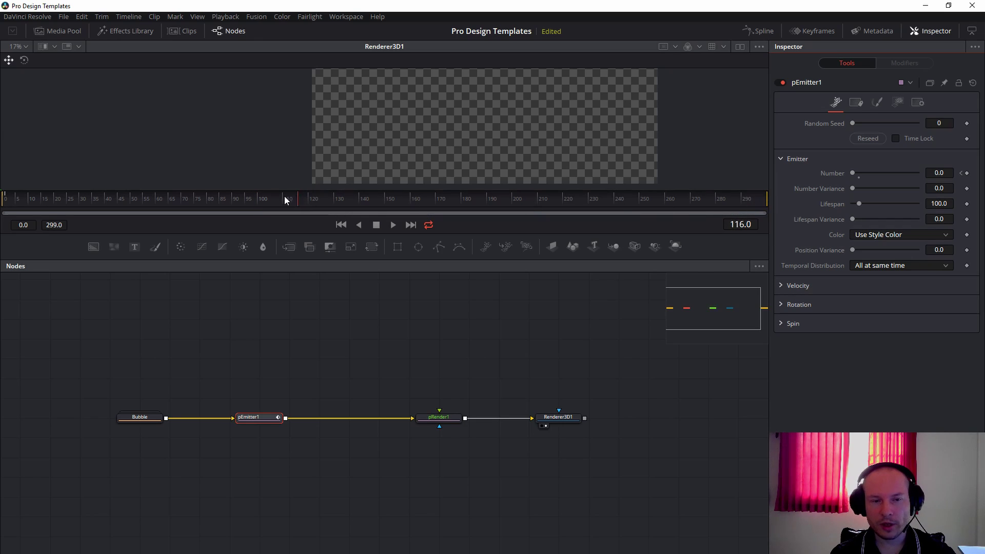
click(937, 203)
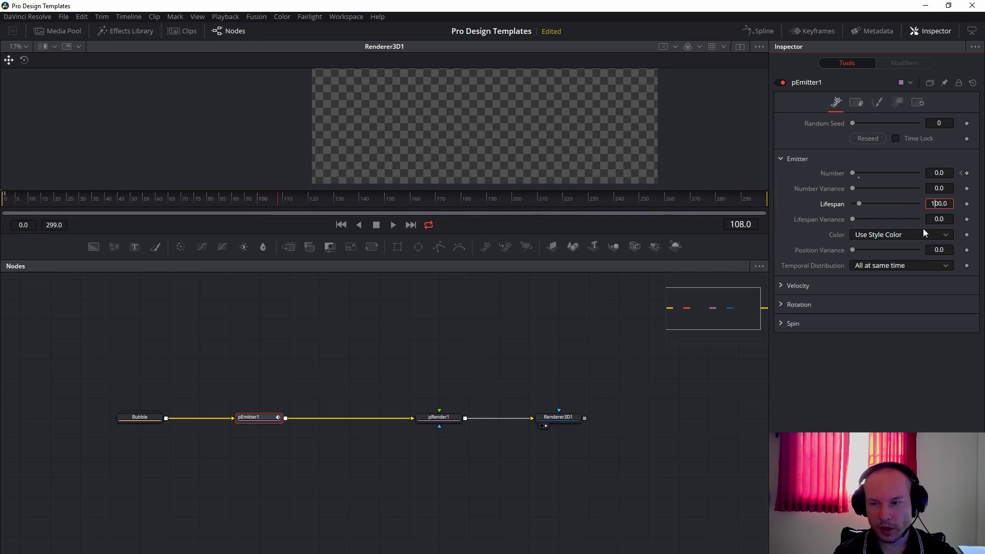
text(3)
key(Tab)
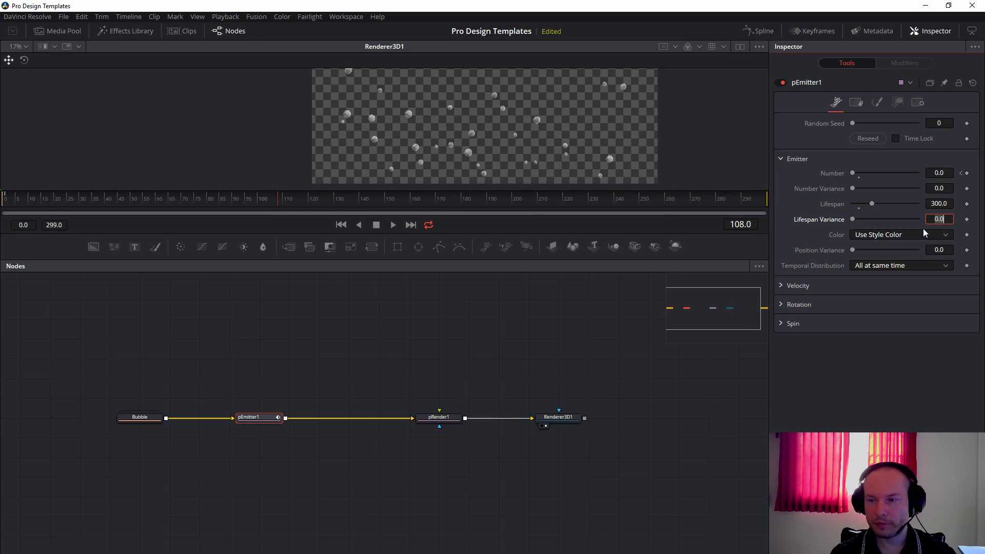
Scrub the timeline to check particle lifetime, return to frame 0, and search for pTurbulence
drag(712, 207, 377, 201)
drag(483, 200, 758, 199)
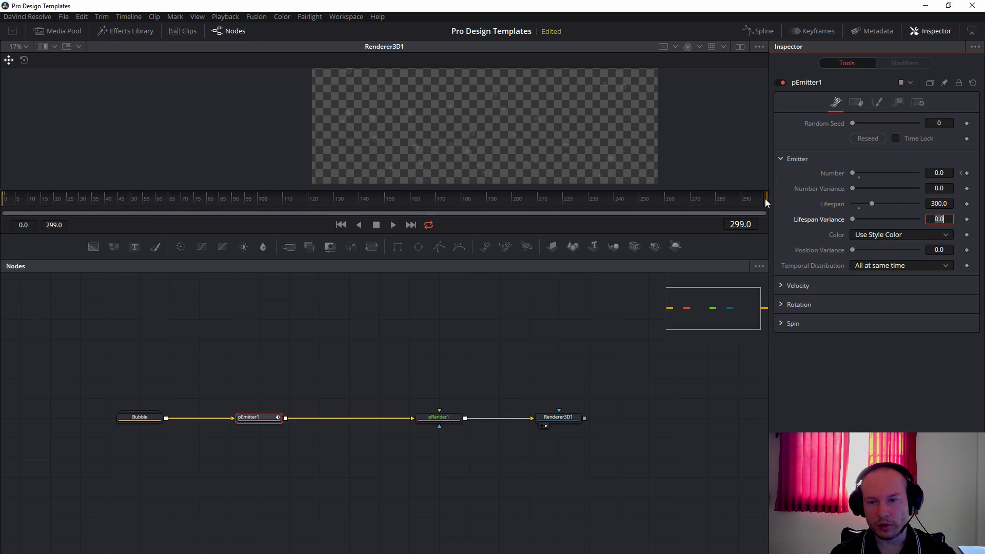
click(538, 335)
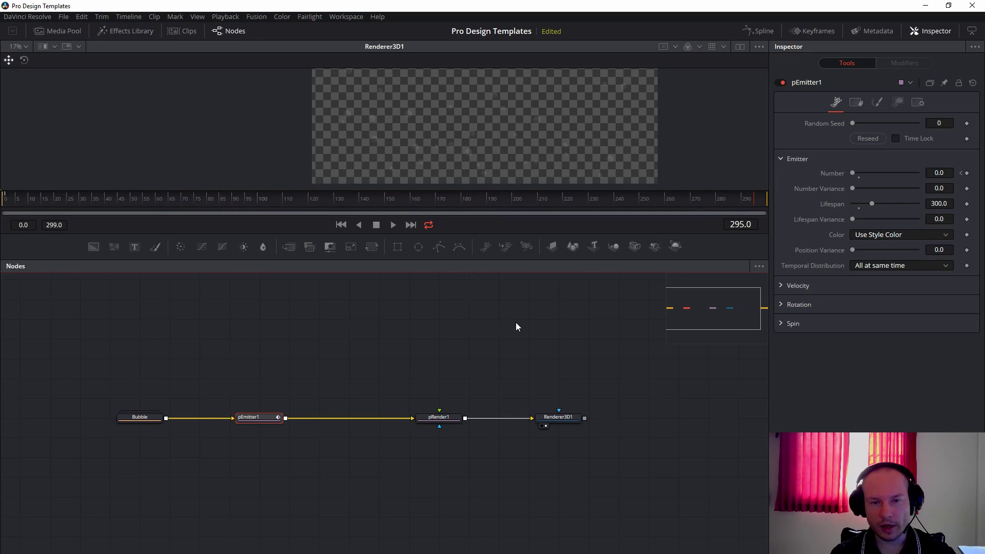
click(6, 203)
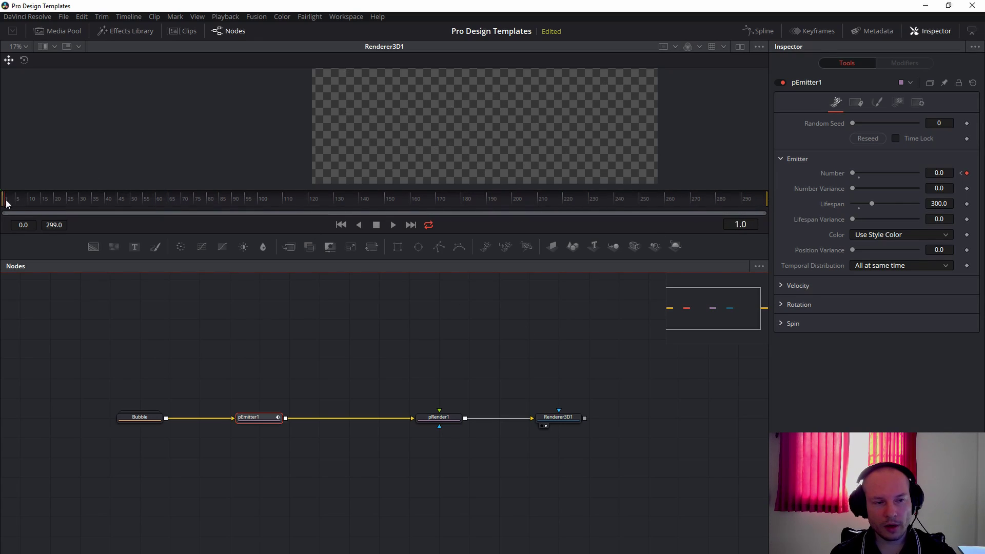
key(Left)
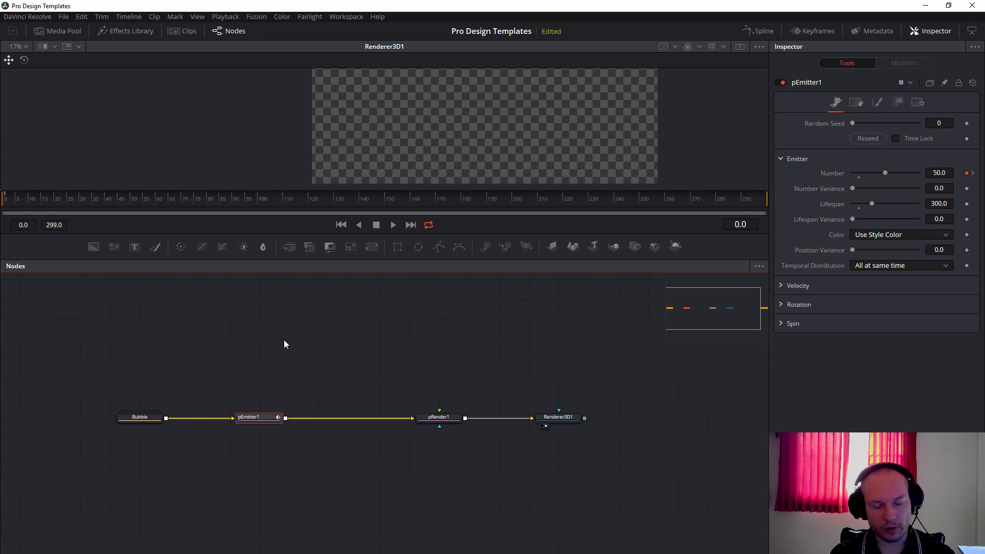
key(shift+space)
text(pTurbulence)
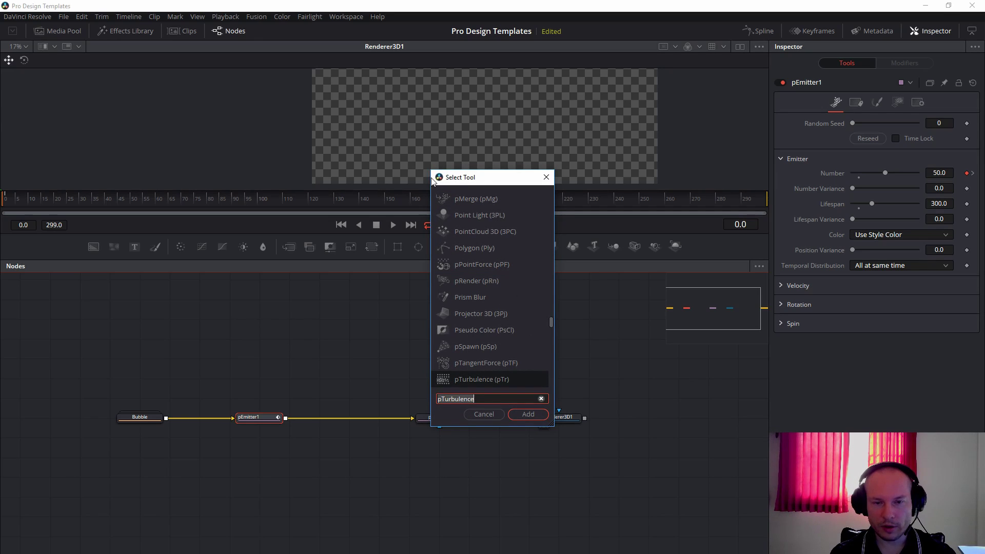
Add a pDirectionalForce node after pEmitter1 from the tool search
click(481, 397)
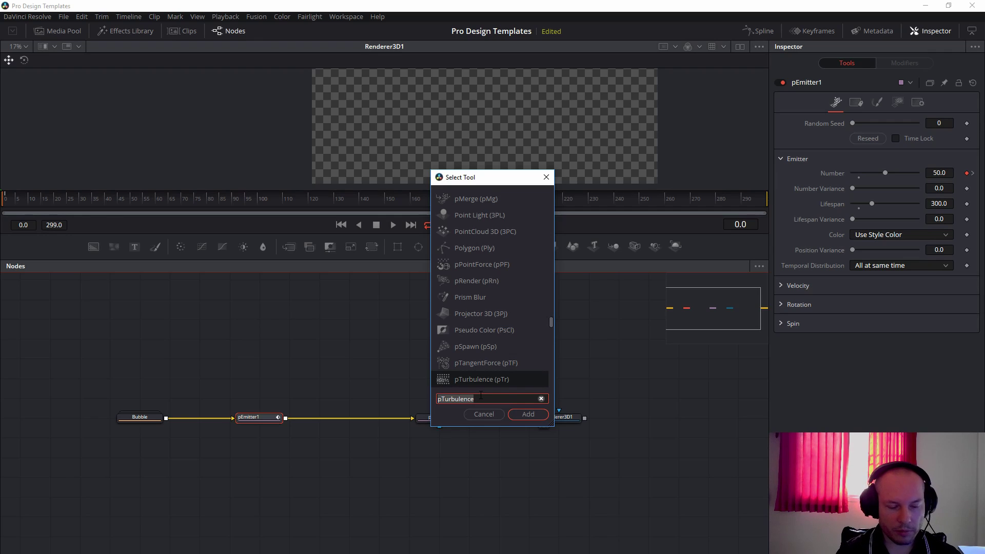
key(BackSpace)
key(BackSpace)
key(BackSpace)
key(BackSpace)
key(BackSpace)
key(BackSpace)
key(BackSpace)
key(BackSpace)
key(BackSpace)
key(BackSpace)
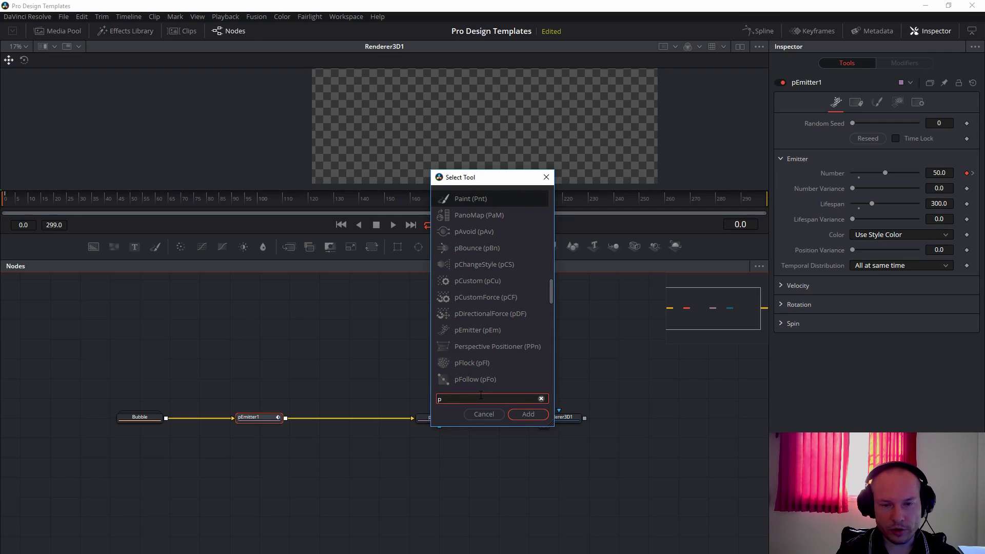
text(d)
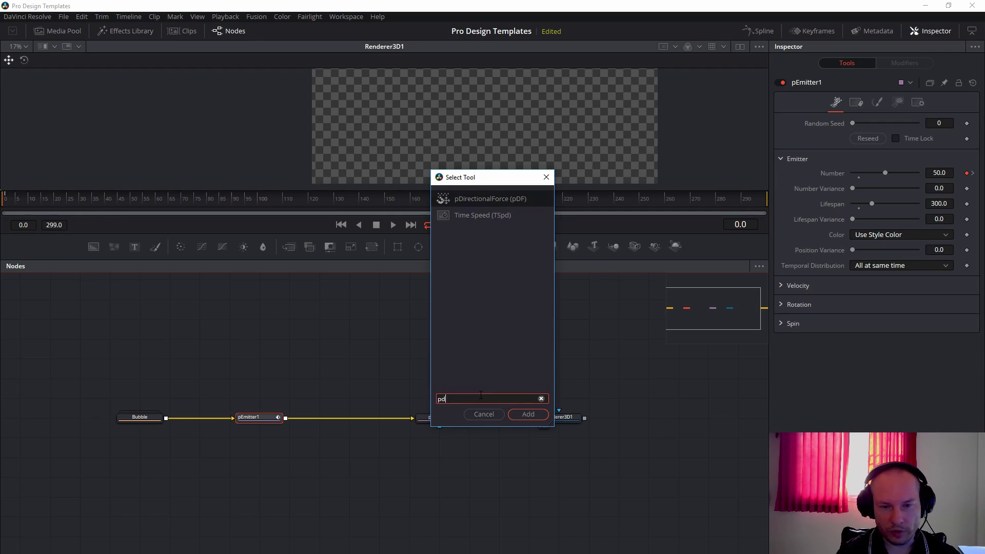
click(463, 200)
click(531, 414)
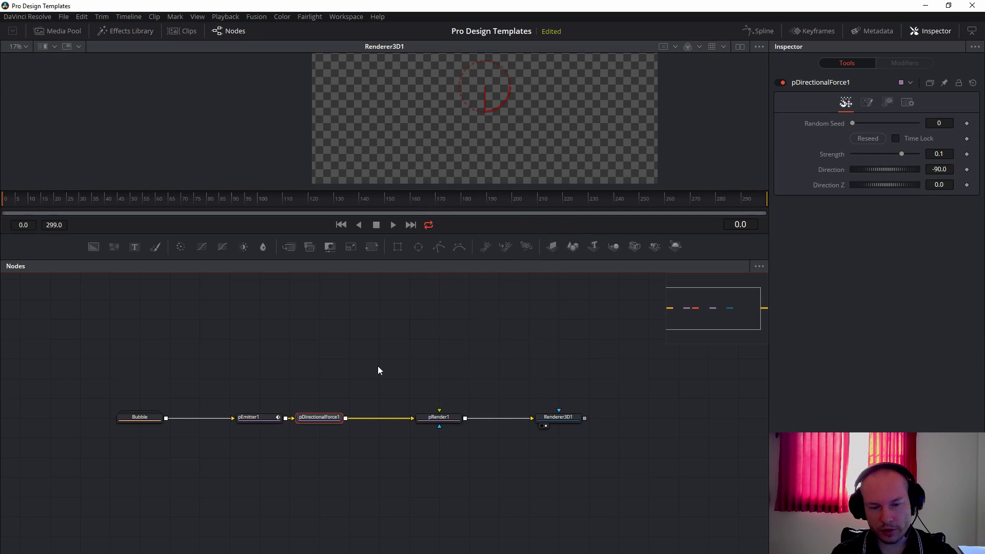
drag(329, 425, 341, 425)
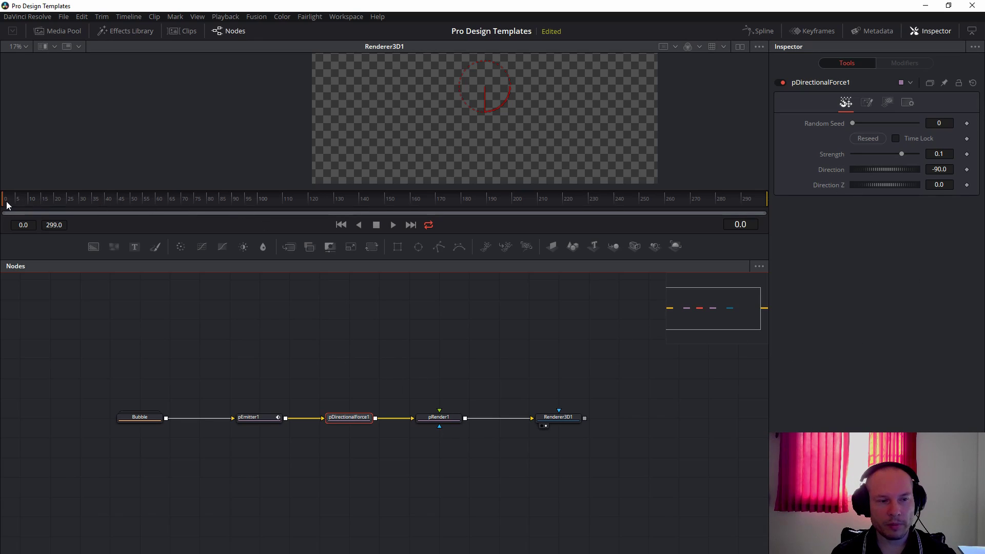
Preview the directional force, then stop and return to the first frame
key(space)
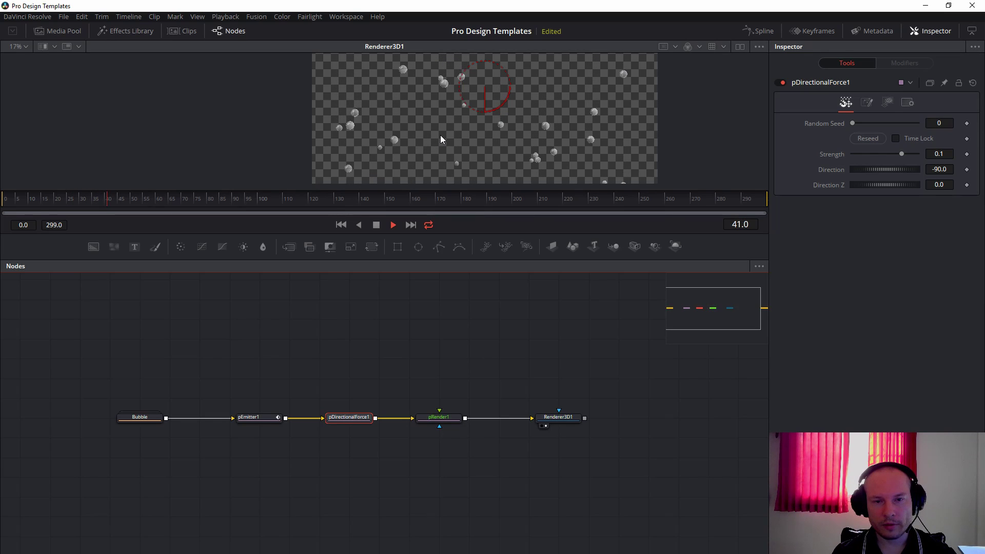
scroll(441, 139, down, 2)
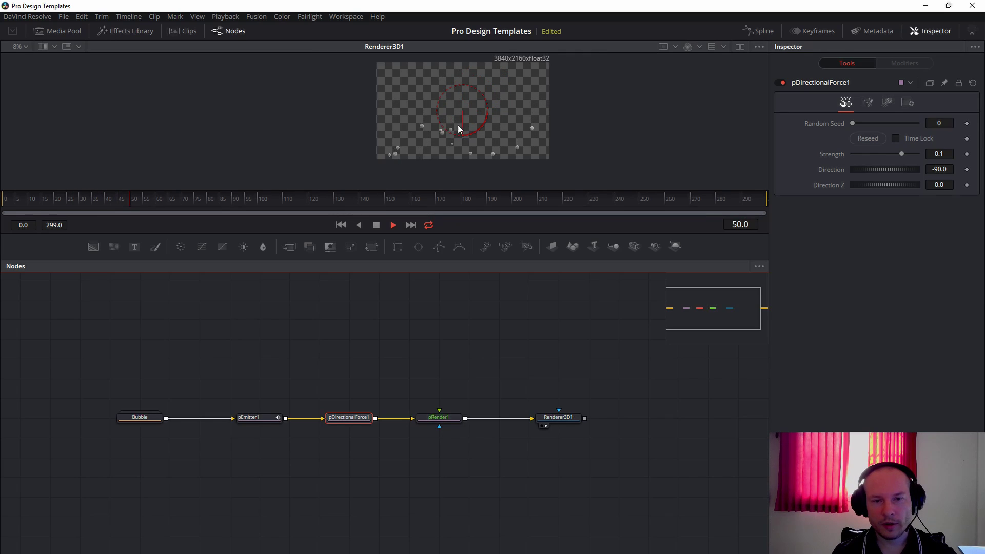
click(377, 226)
click(340, 225)
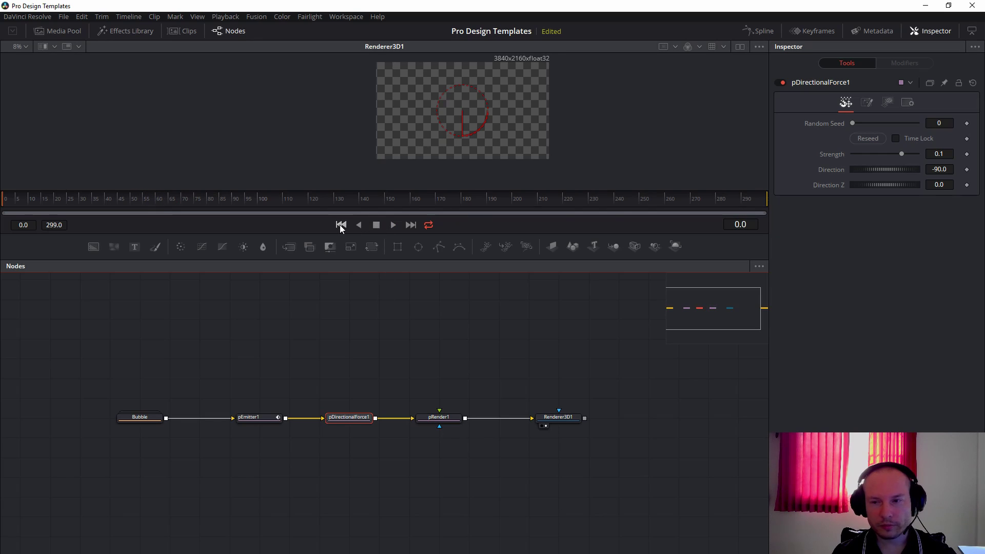
Lower the force Strength to 0.003 and play to check the drift
click(937, 155)
key(BackSpace)
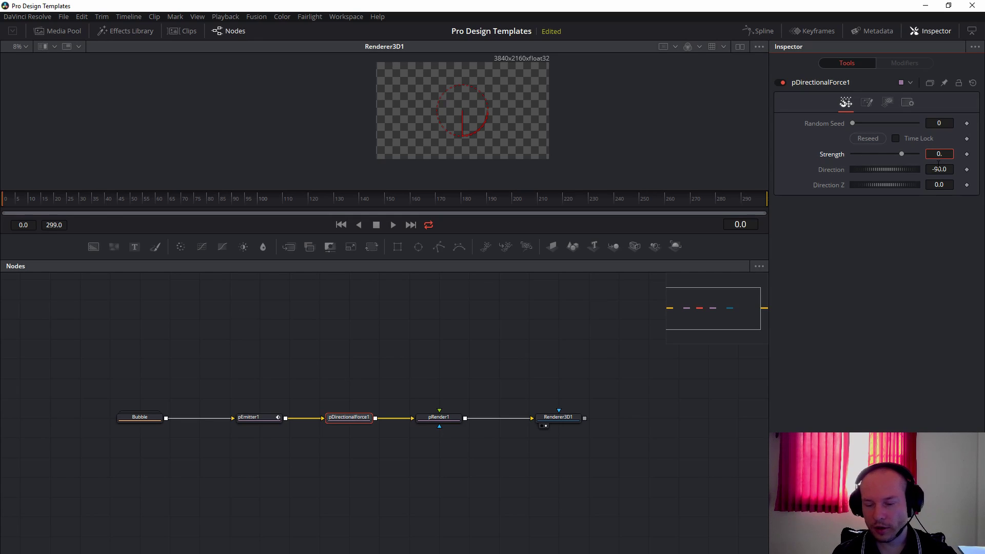
key(Return)
key(space)
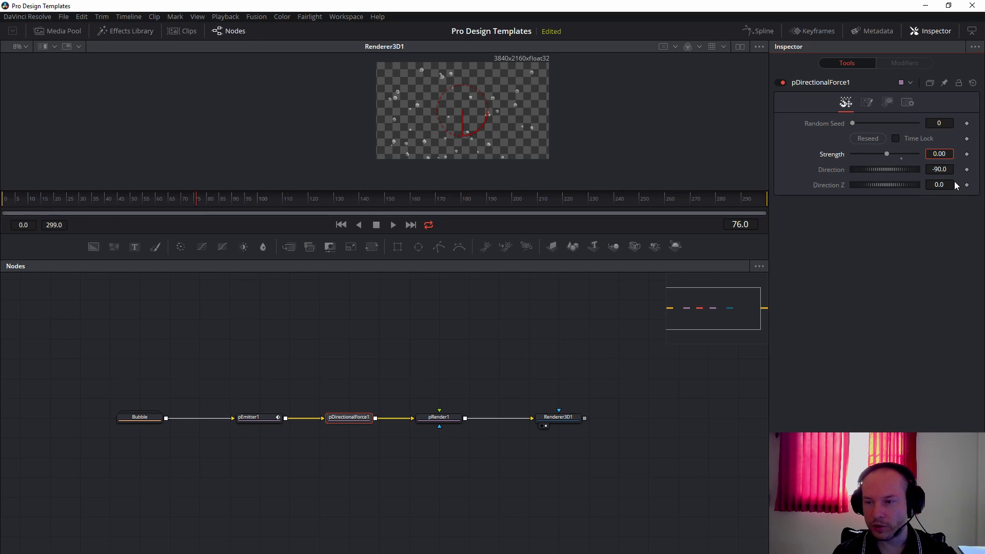
text(3)
key(Return)
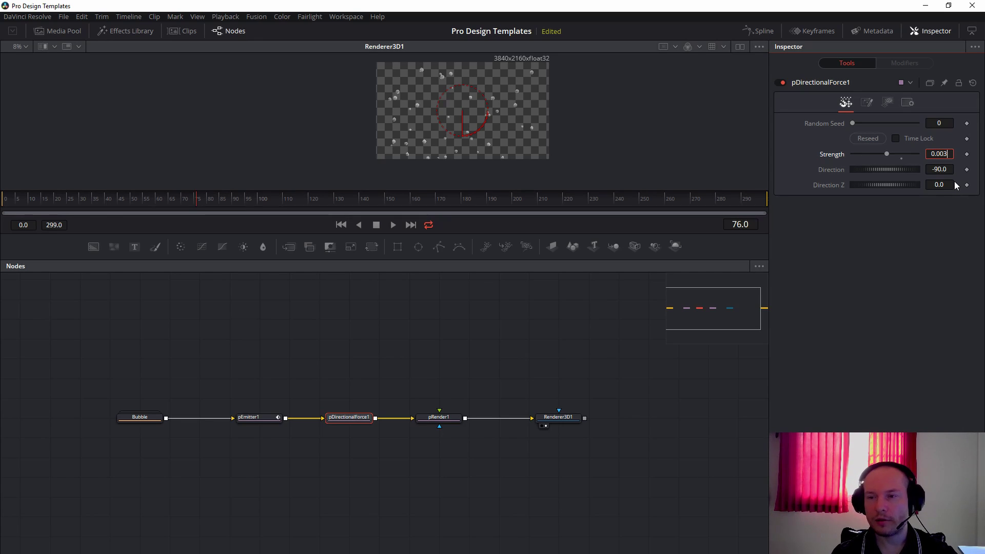
key(space)
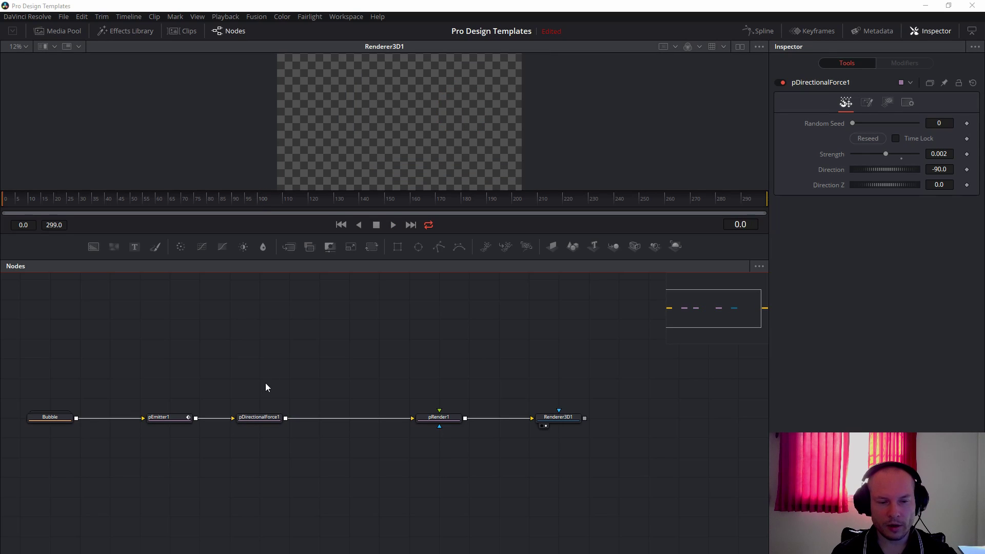
Insert a pTurbulence node after pDirectionalForce1 and play to preview the wobbling bubbles
click(260, 416)
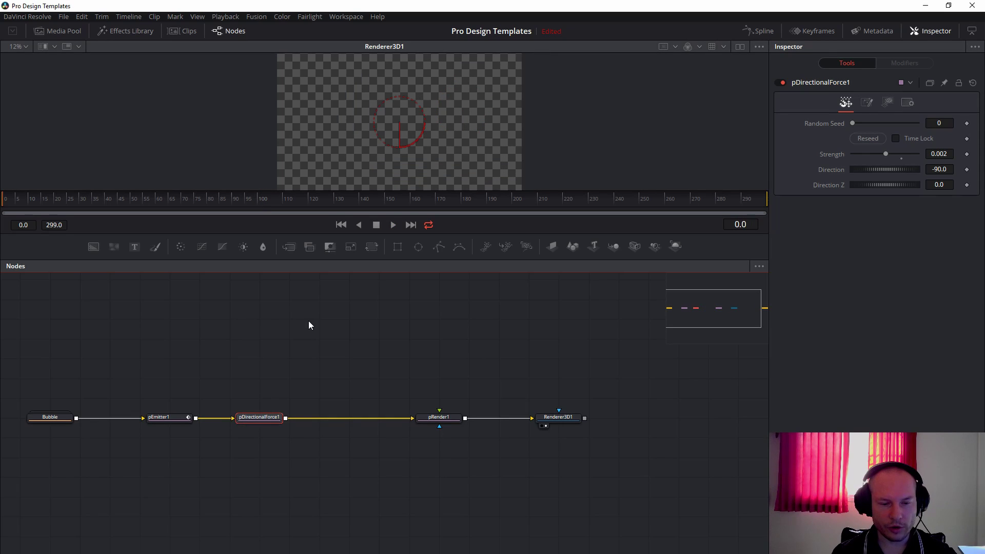
key(shift+space)
text(pTurbulence)
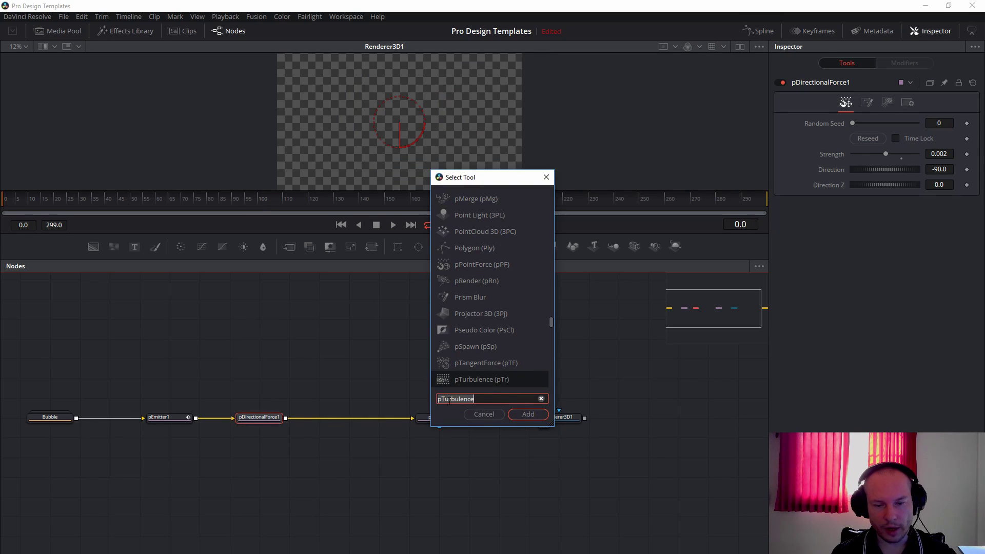
double_click(442, 400)
click(531, 413)
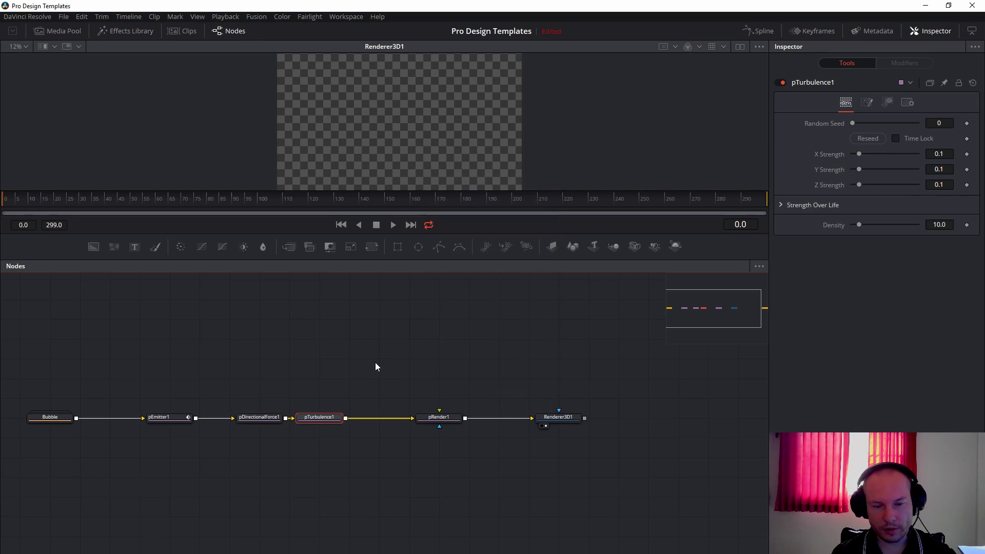
click(392, 230)
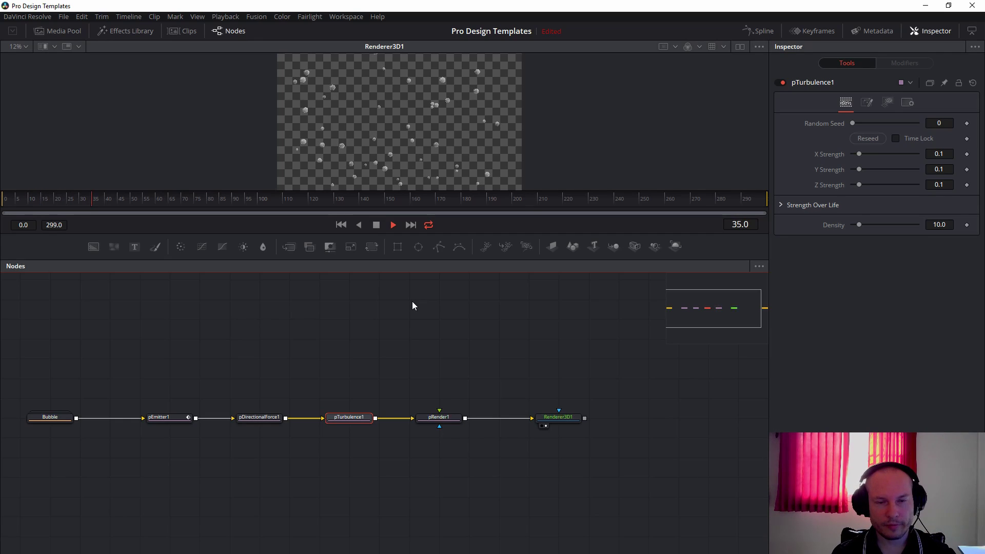
scroll(382, 144, up, 5)
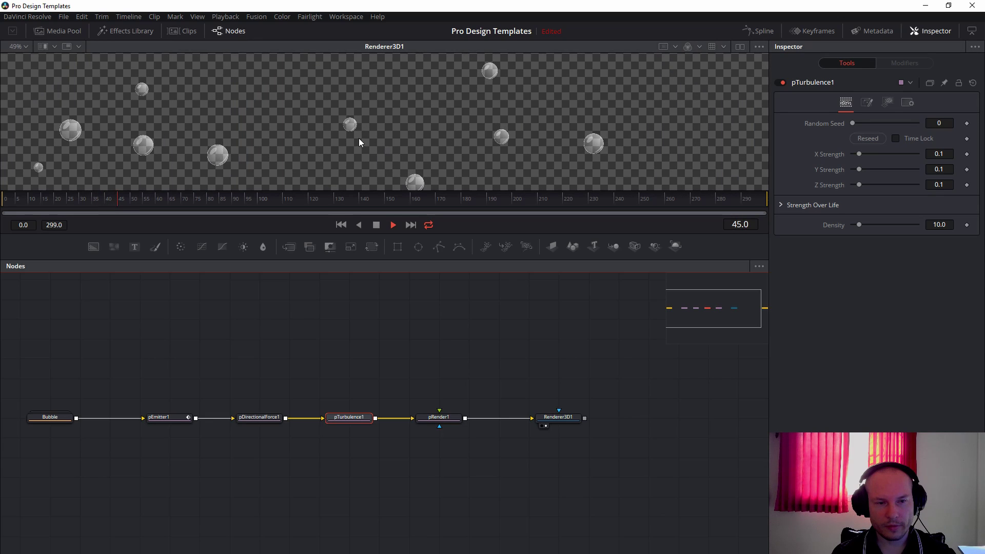